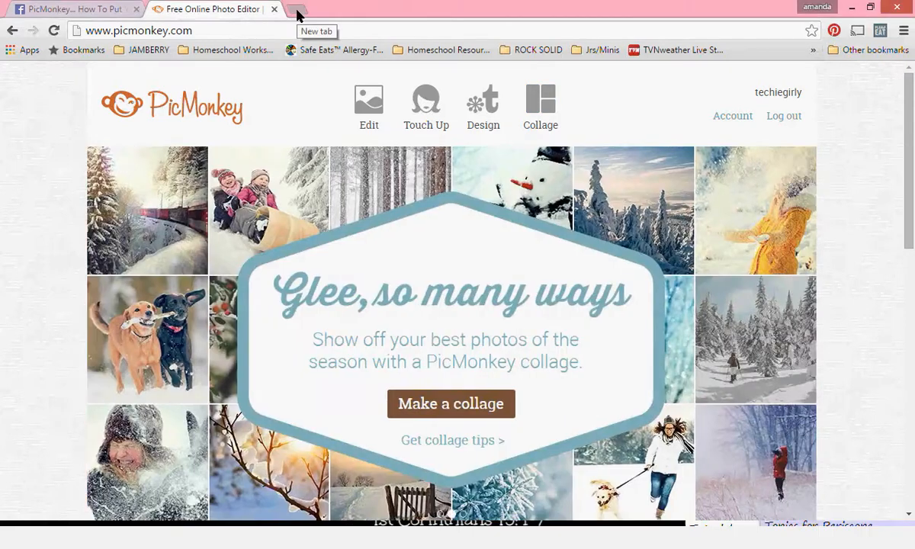
Step: Open freeconferencecall.com in a new browser tab
{"action": "left_click", "coordinate": [298, 14]}
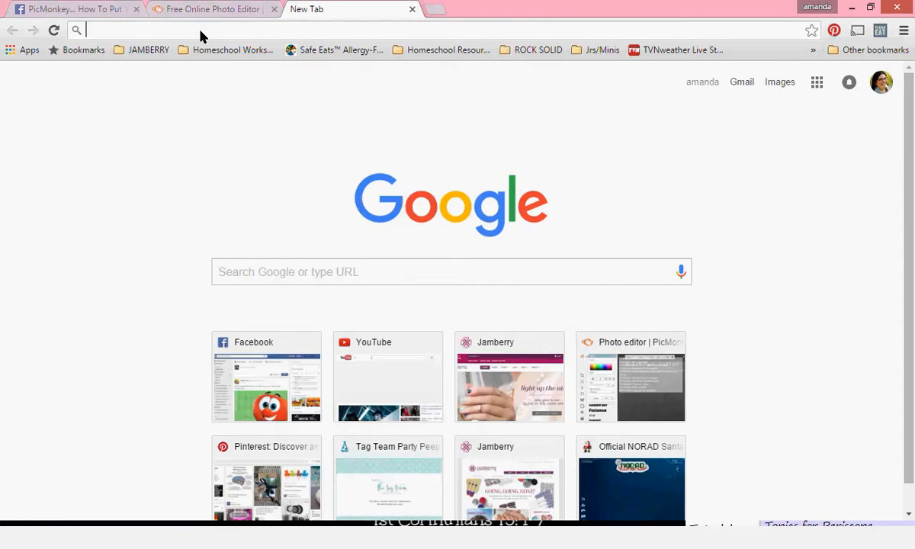
{"action": "type", "text": "we"}
{"action": "key", "text": "BackSpace"}
{"action": "key", "text": "BackSpace"}
{"action": "key", "text": "BackSpace"}
{"action": "type", "text": "freeconferencecall.com"}
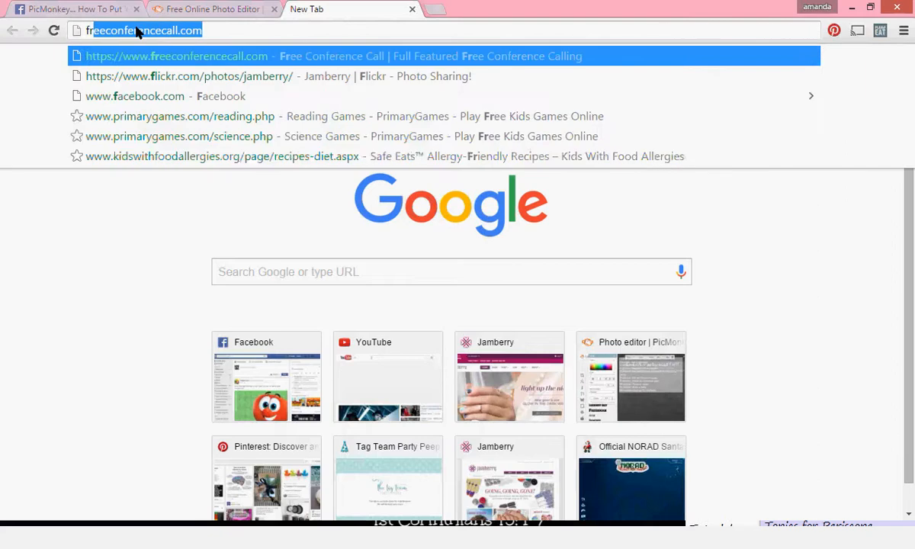
{"action": "key", "text": "Return"}
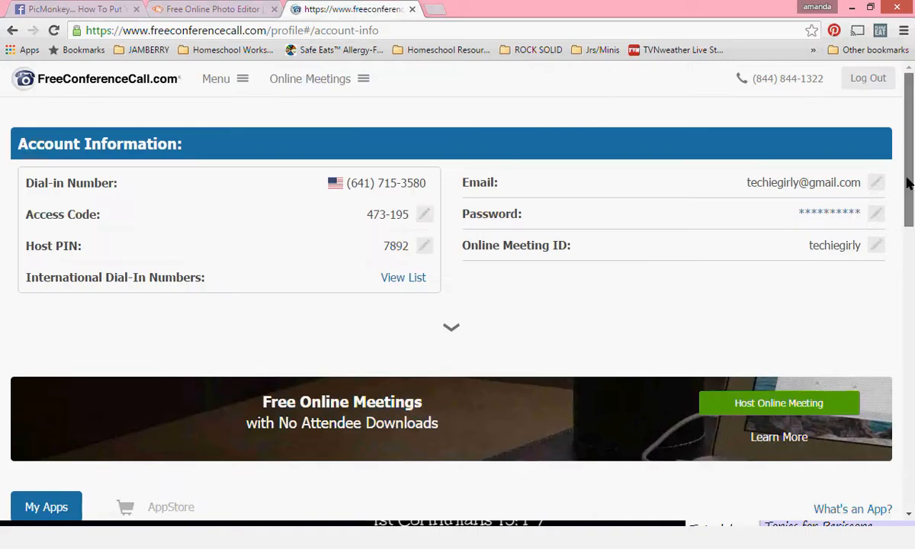
Step: Look through the apps offered on the conference account page, including the Chat app's details
{"action": "scroll", "coordinate": [905, 127], "scroll_direction": "down", "scroll_amount": 5}
{"action": "scroll", "coordinate": [898, 276], "scroll_direction": "down", "scroll_amount": 2}
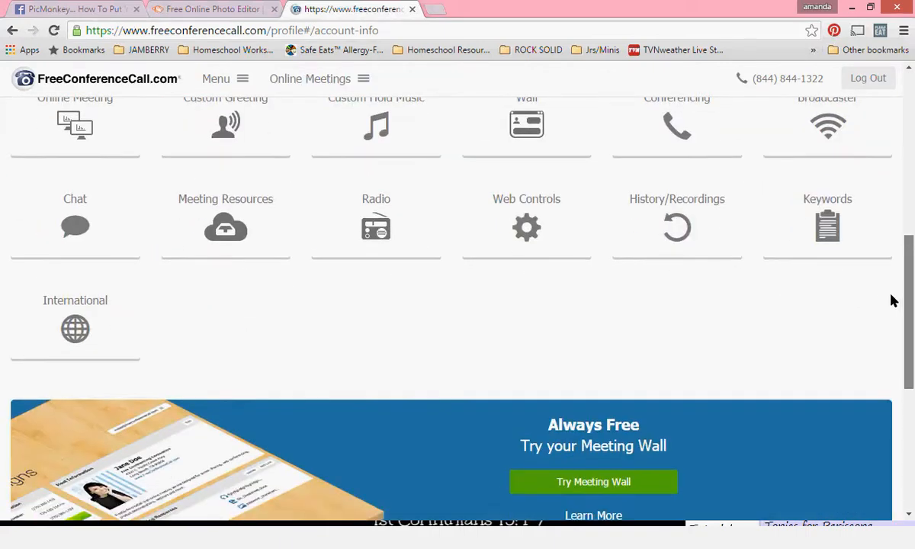
{"action": "scroll", "coordinate": [893, 301], "scroll_direction": "up", "scroll_amount": 1}
{"action": "scroll", "coordinate": [892, 276], "scroll_direction": "down", "scroll_amount": 2}
{"action": "scroll", "coordinate": [889, 336], "scroll_direction": "down", "scroll_amount": 5}
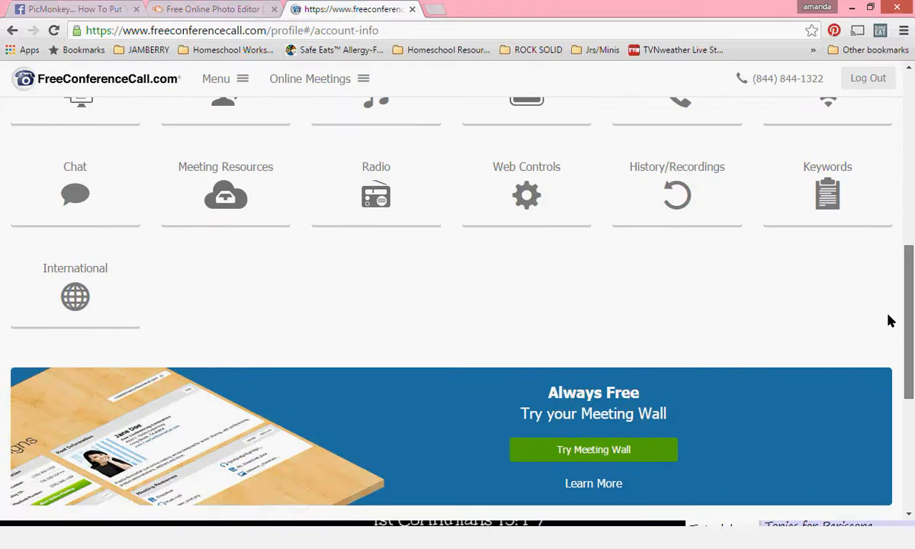
{"action": "scroll", "coordinate": [883, 396], "scroll_direction": "up", "scroll_amount": 3}
{"action": "scroll", "coordinate": [887, 325], "scroll_direction": "up", "scroll_amount": 1}
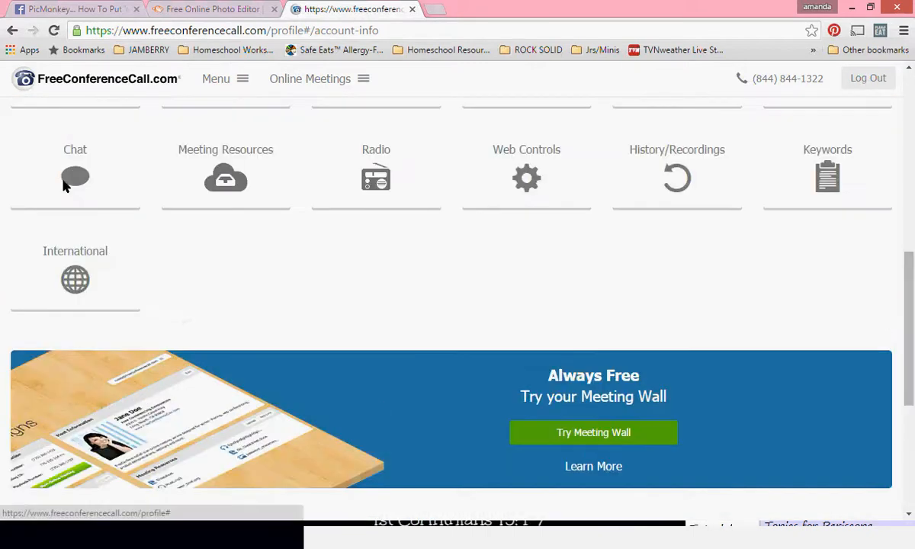
{"action": "left_click", "coordinate": [67, 183]}
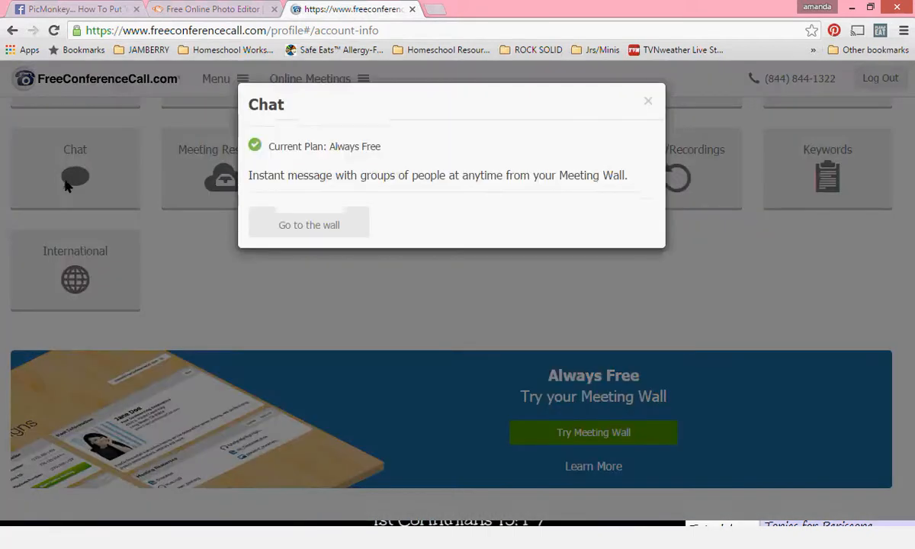
{"action": "left_click", "coordinate": [677, 260]}
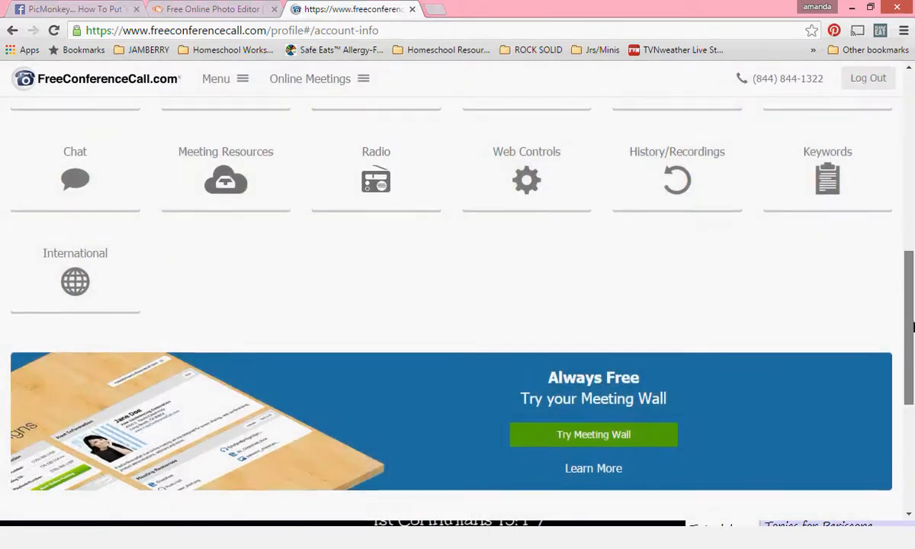
{"action": "left_click_drag", "start_coordinate": [913, 353], "coordinate": [907, 296]}
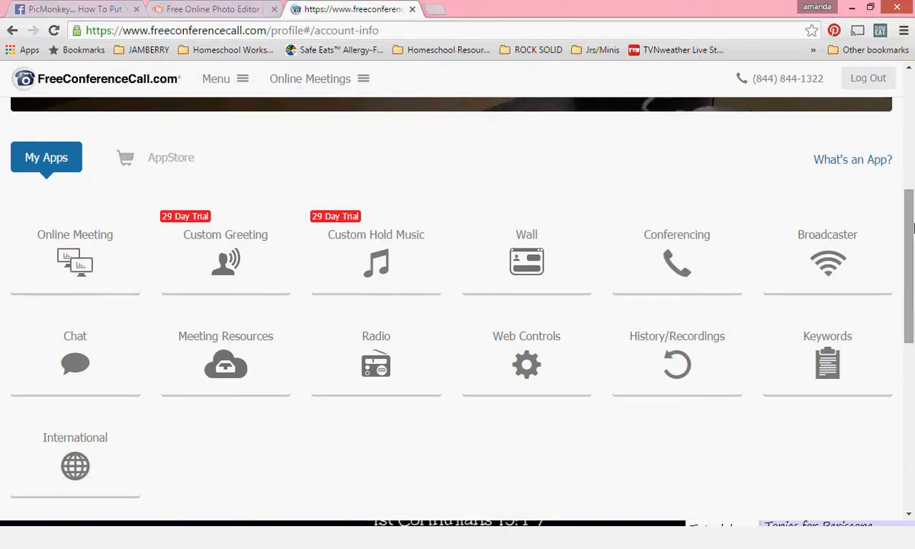
{"action": "left_click_drag", "start_coordinate": [913, 229], "coordinate": [910, 111]}
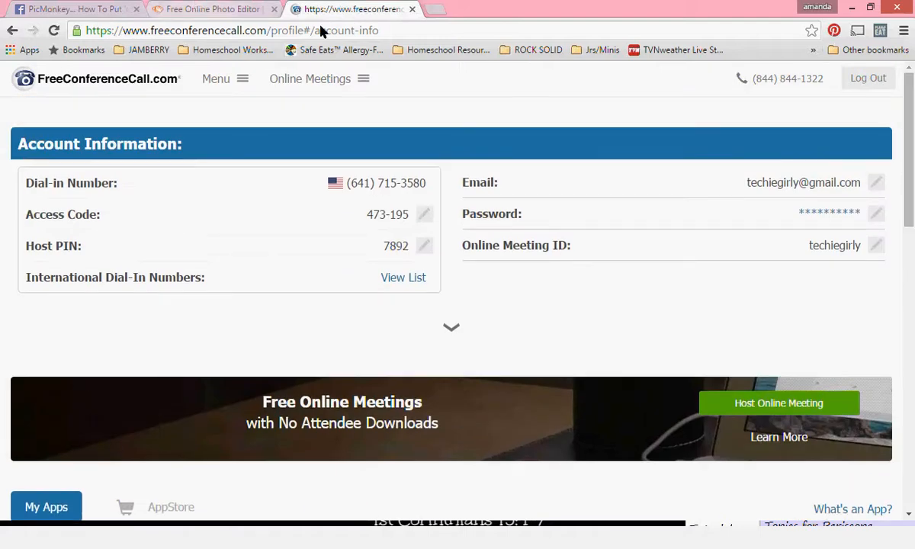
Step: Return to the PicMonkey page and open the face-photo folder inside Downloads > JAMBERRY! in File Explorer
{"action": "left_click", "coordinate": [214, 10]}
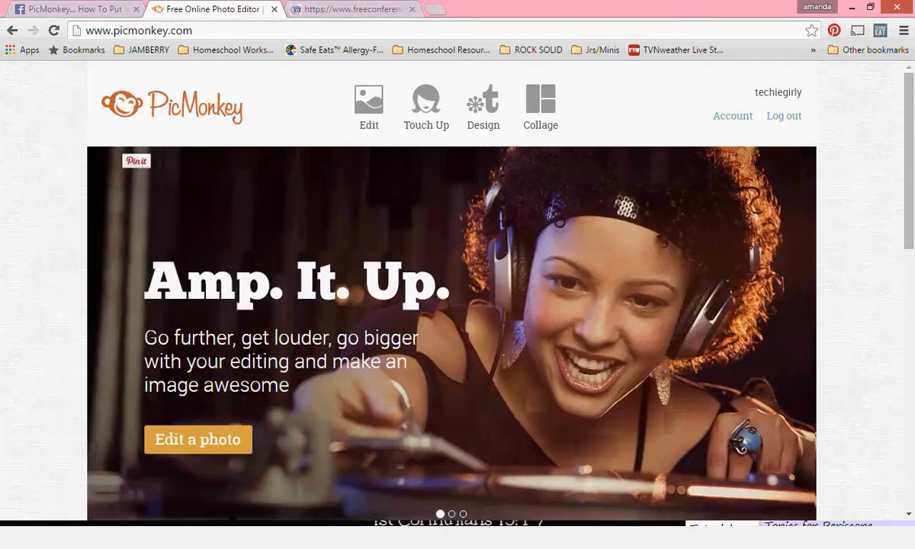
{"action": "left_click", "coordinate": [236, 536]}
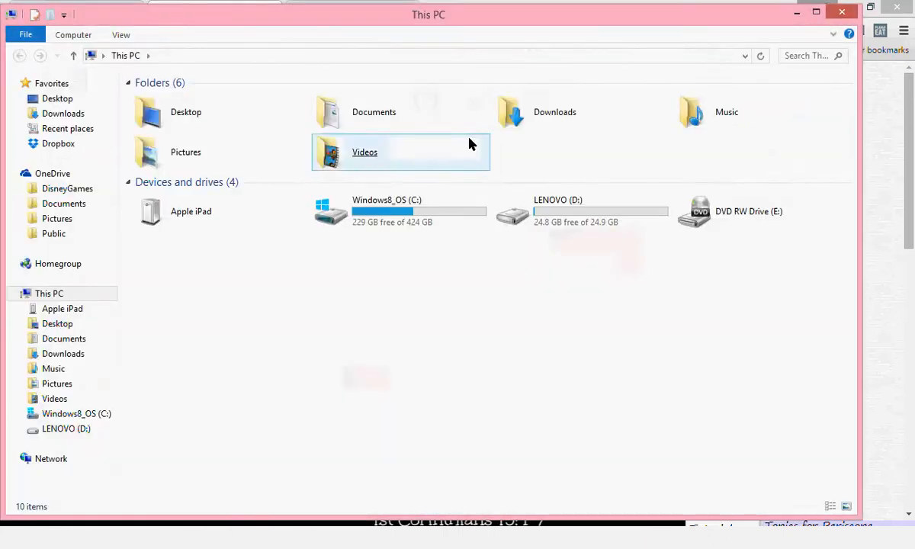
{"action": "double_click", "coordinate": [556, 121]}
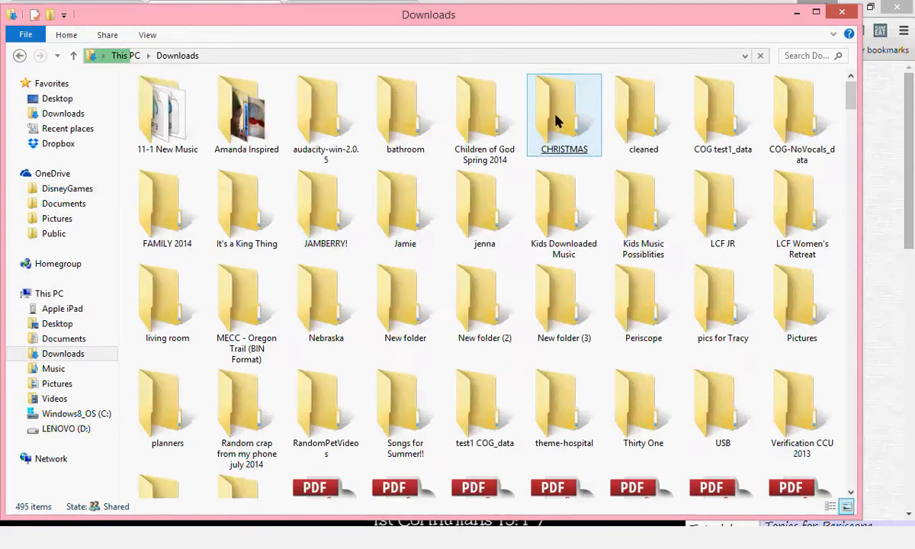
{"action": "left_click", "coordinate": [468, 169]}
{"action": "double_click", "coordinate": [312, 193]}
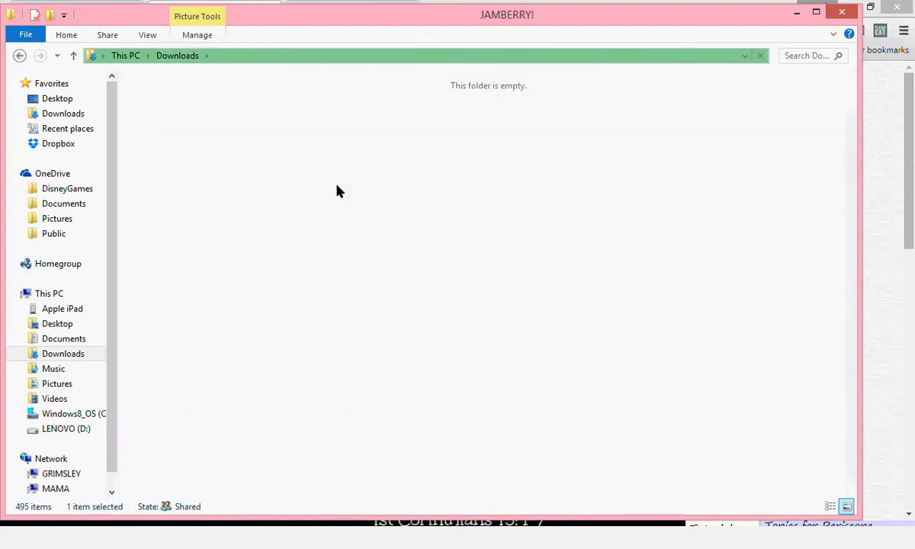
{"action": "left_click", "coordinate": [340, 191]}
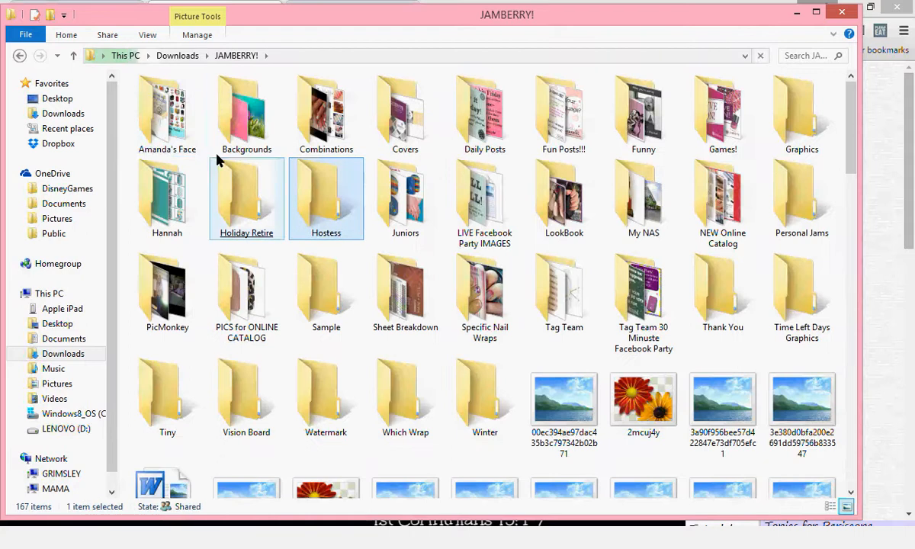
{"action": "double_click", "coordinate": [183, 129]}
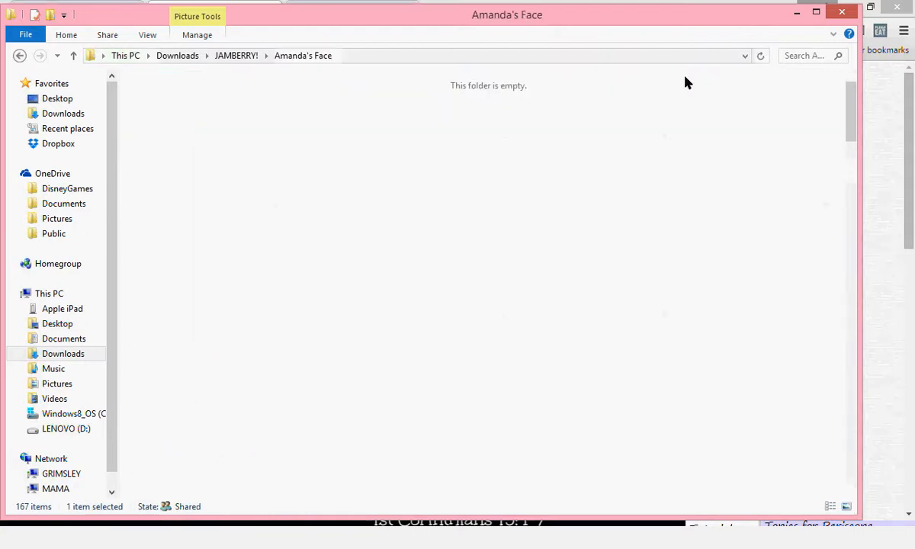
Step: Look through the selfies and finished graphics in the face-photo folder, and close File Explorer
{"action": "scroll", "coordinate": [850, 134], "scroll_direction": "down", "scroll_amount": 3}
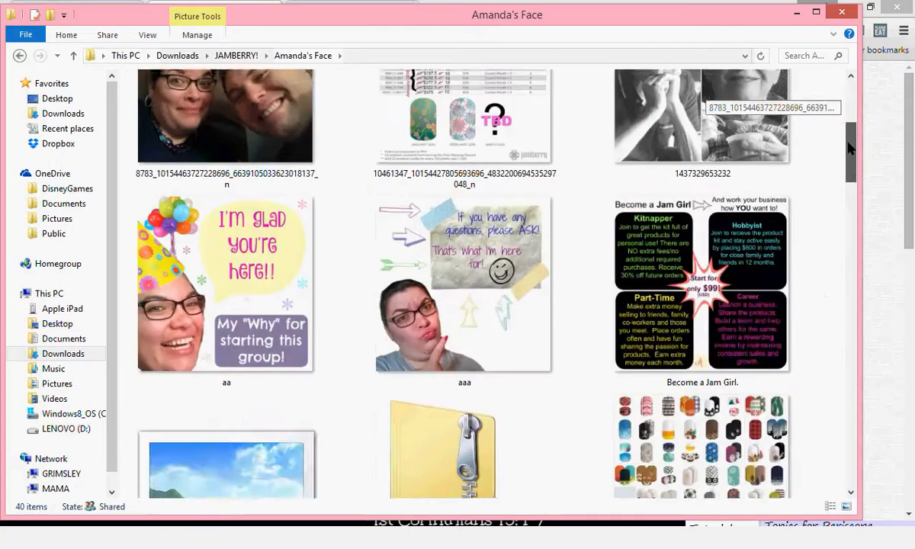
{"action": "left_click_drag", "start_coordinate": [850, 148], "coordinate": [853, 216]}
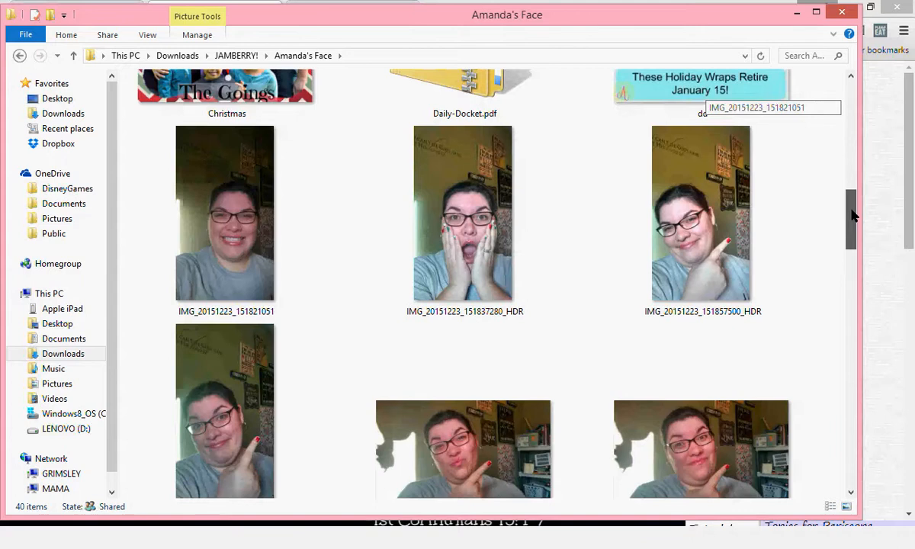
{"action": "left_click_drag", "start_coordinate": [852, 216], "coordinate": [855, 263]}
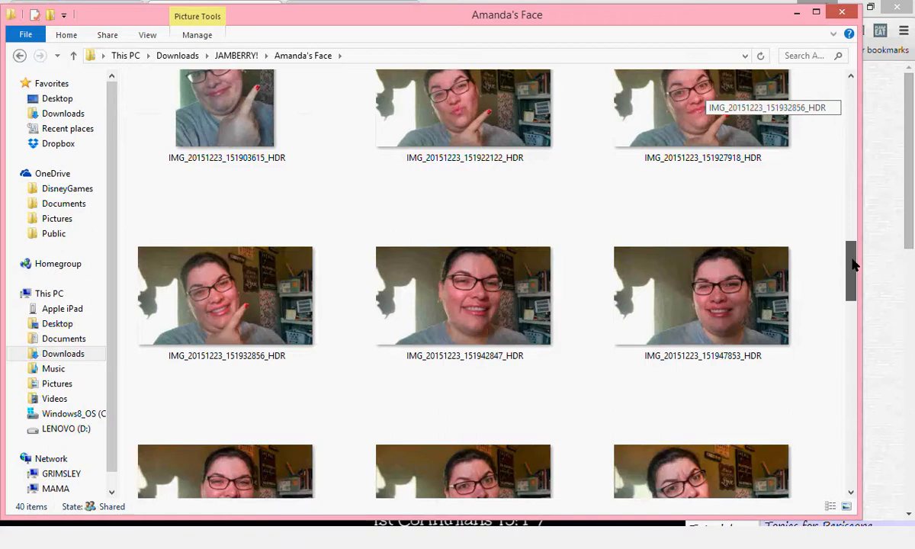
{"action": "left_click_drag", "start_coordinate": [854, 263], "coordinate": [851, 213]}
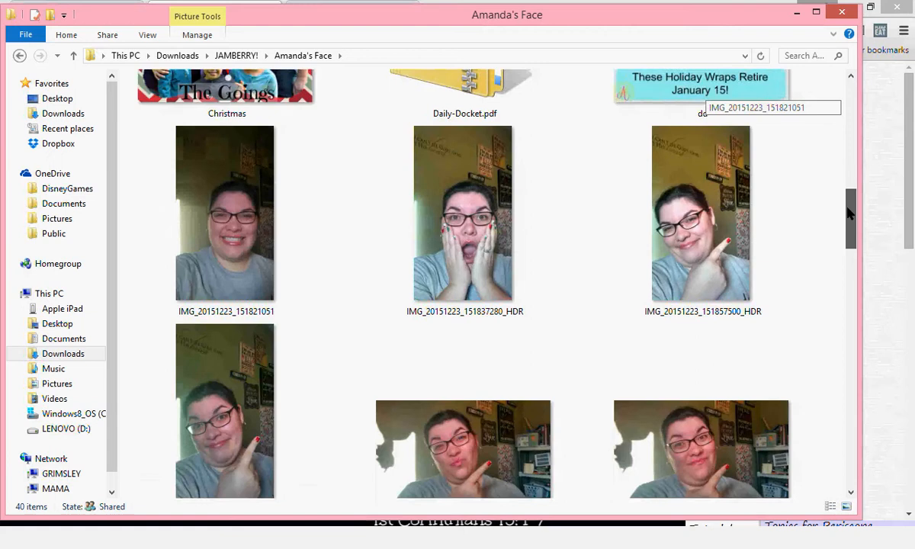
{"action": "left_click_drag", "start_coordinate": [851, 213], "coordinate": [839, 99]}
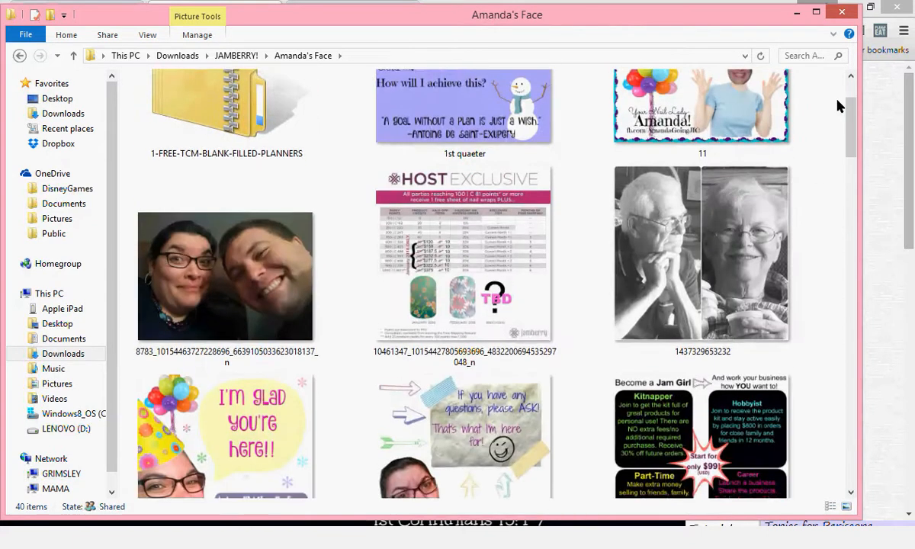
{"action": "left_click", "coordinate": [226, 281]}
{"action": "left_click_drag", "start_coordinate": [849, 148], "coordinate": [849, 138]}
{"action": "left_click", "coordinate": [839, 13]}
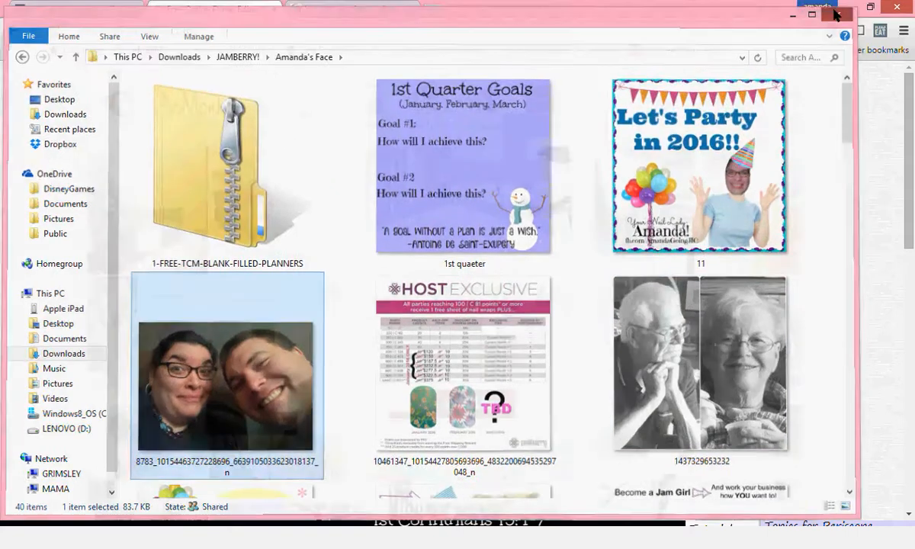
Step: Start a new design on a blank square canvas and make the canvas transparent
{"action": "mouse_move", "coordinate": [491, 127]}
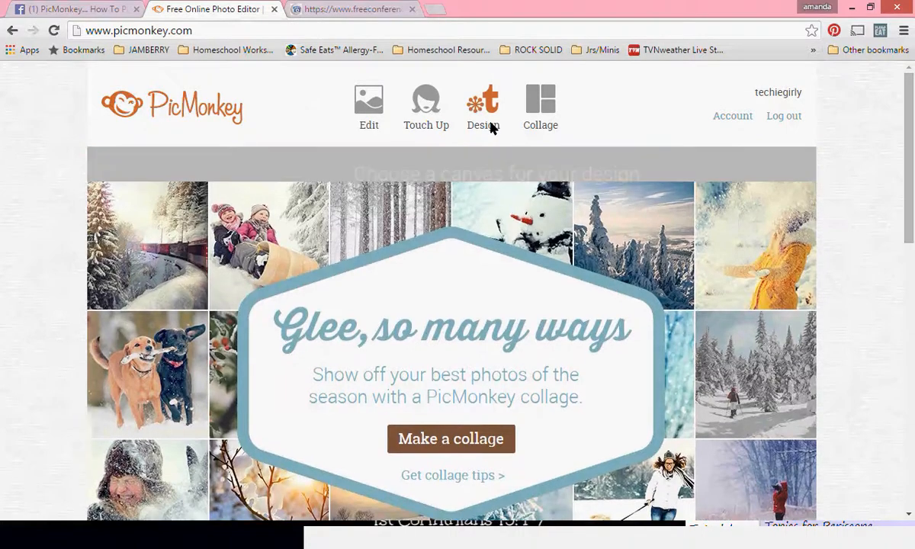
{"action": "left_click", "coordinate": [369, 224]}
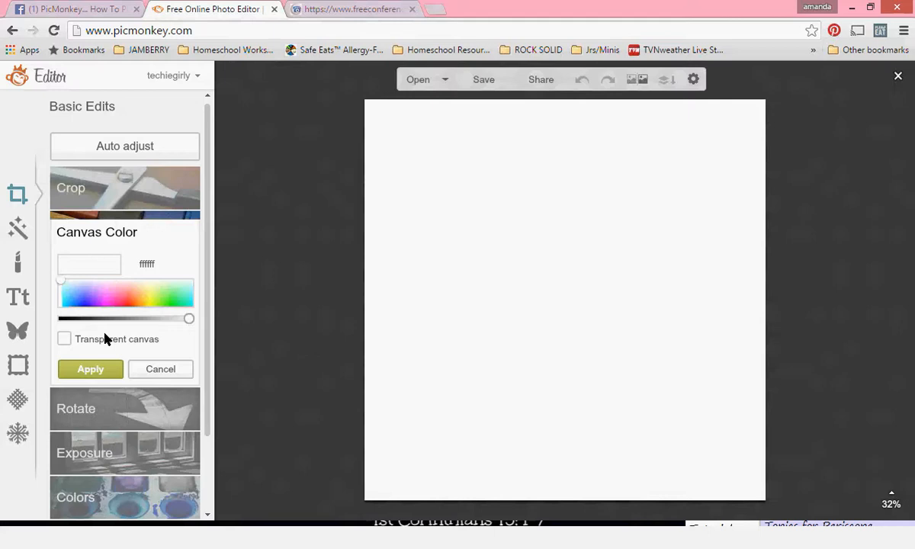
{"action": "left_click", "coordinate": [65, 339]}
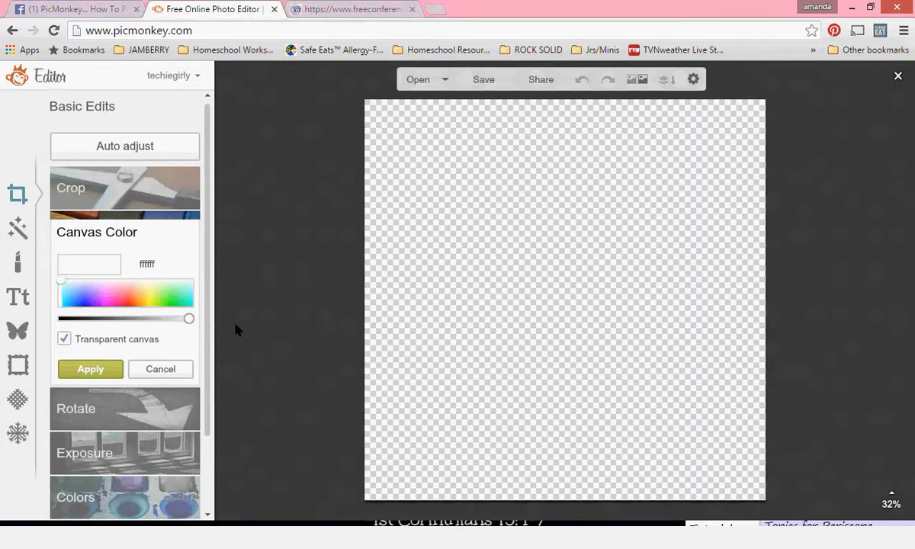
{"action": "left_click", "coordinate": [112, 369]}
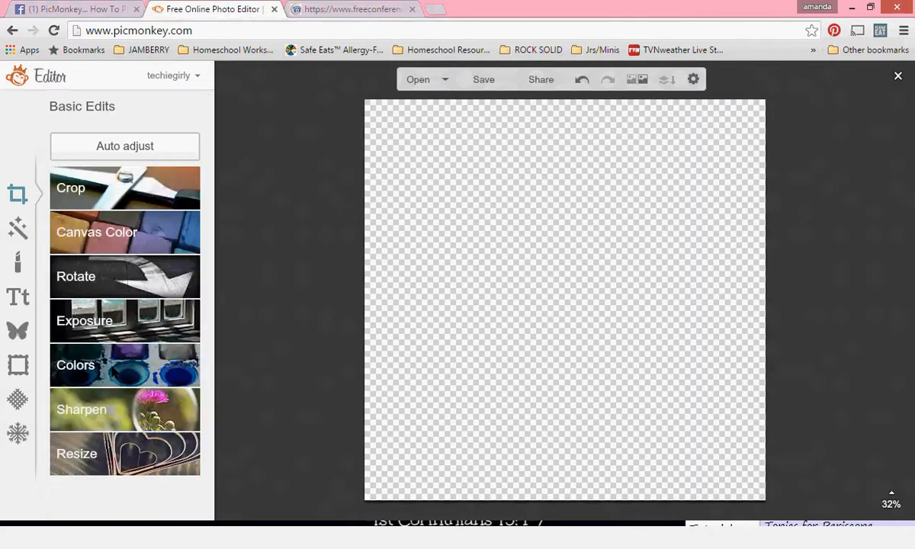
Step: Add the photo IMG_20151223_151942847_HDR from the face-photo folder in Downloads > JAMBERRY! as your own overlay
{"action": "left_click", "coordinate": [19, 331]}
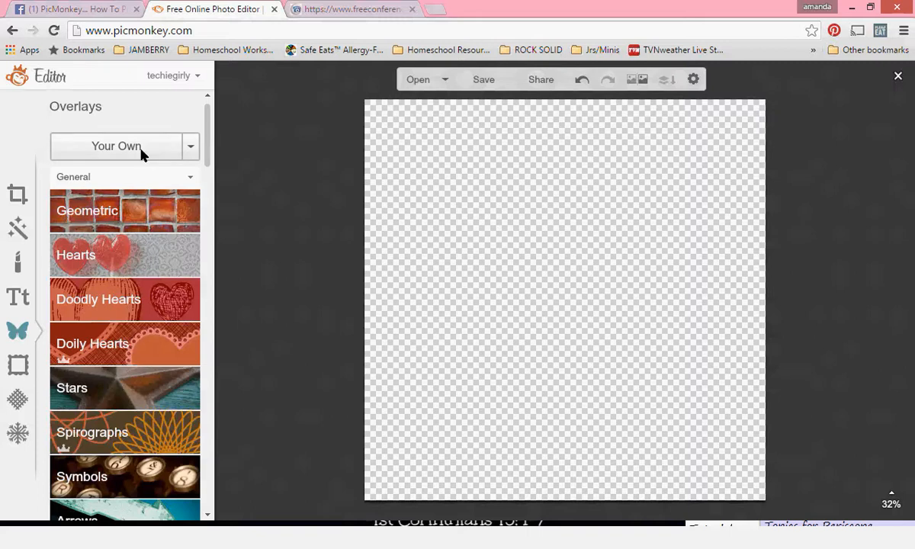
{"action": "left_click", "coordinate": [141, 152]}
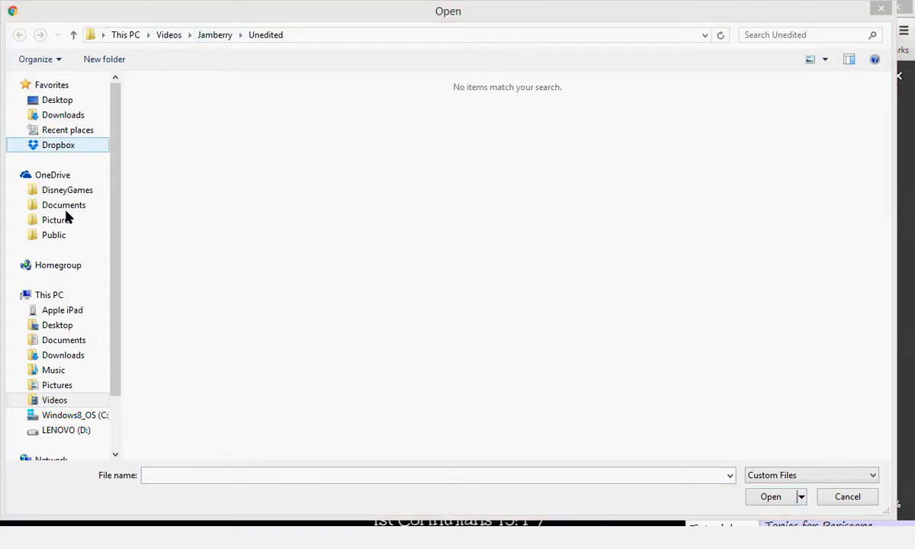
{"action": "left_click", "coordinate": [68, 358]}
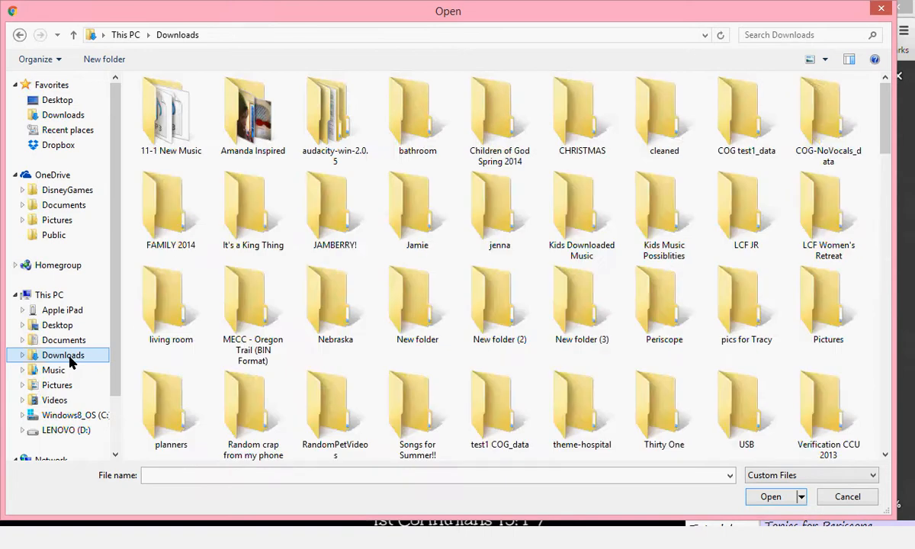
{"action": "double_click", "coordinate": [331, 215]}
{"action": "double_click", "coordinate": [189, 184]}
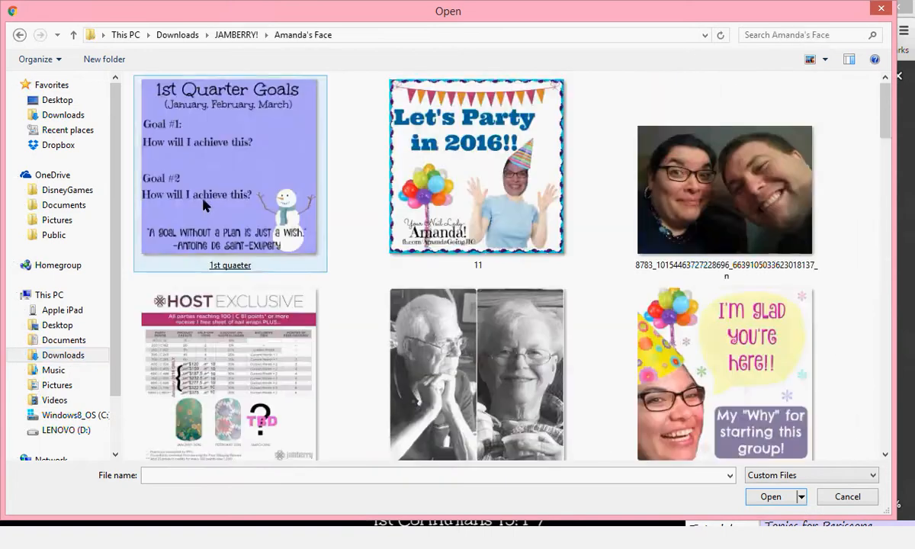
{"action": "left_click_drag", "start_coordinate": [889, 126], "coordinate": [899, 243]}
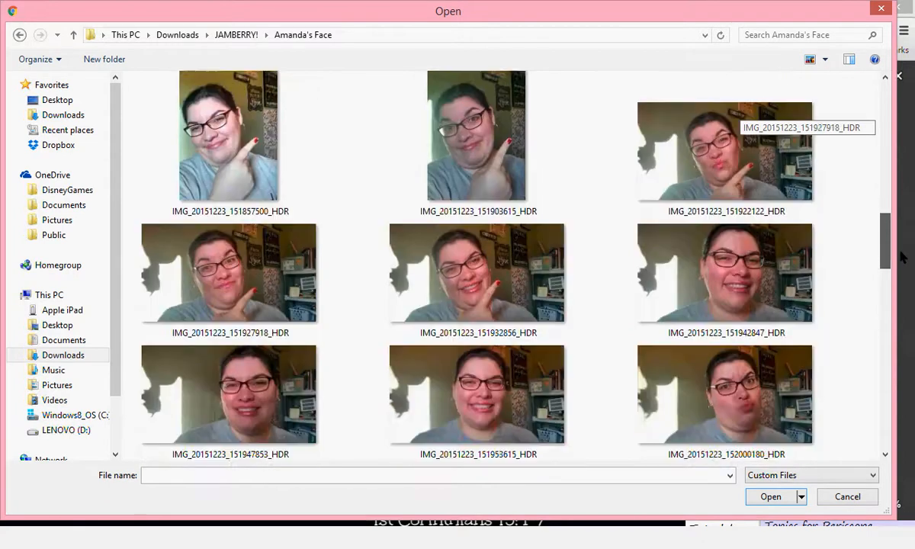
{"action": "double_click", "coordinate": [752, 304]}
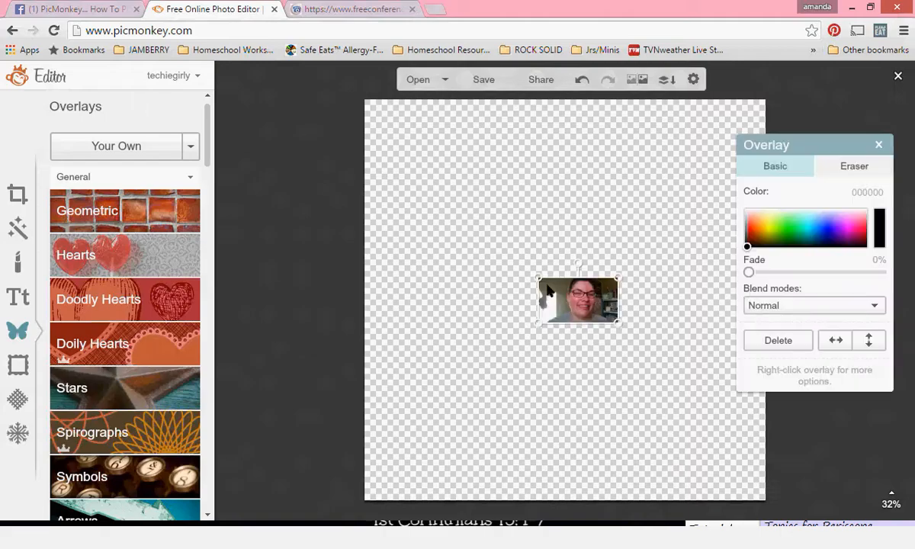
Step: Enlarge the photo overlay until it is wider than the canvas and position it so the face sits mid-canvas
{"action": "left_click_drag", "start_coordinate": [540, 286], "coordinate": [216, 94]}
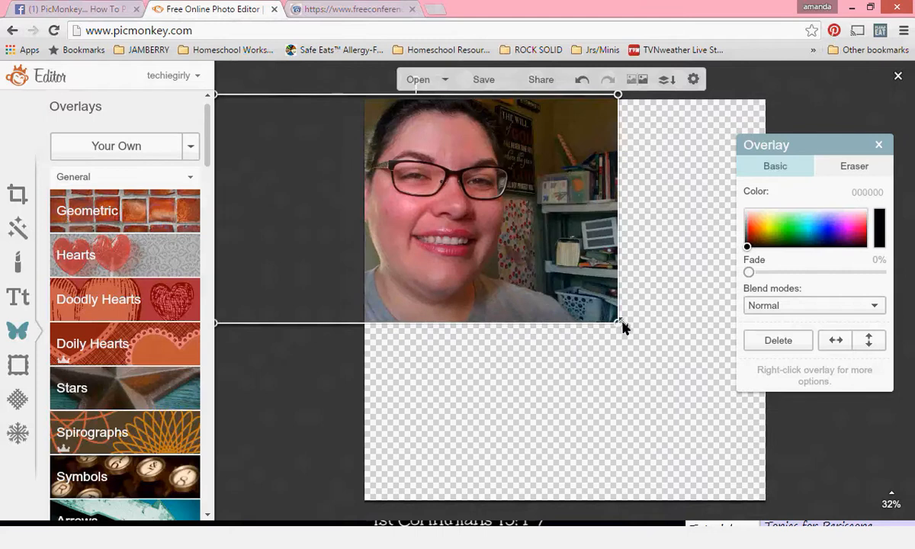
{"action": "left_click_drag", "start_coordinate": [620, 328], "coordinate": [704, 374]}
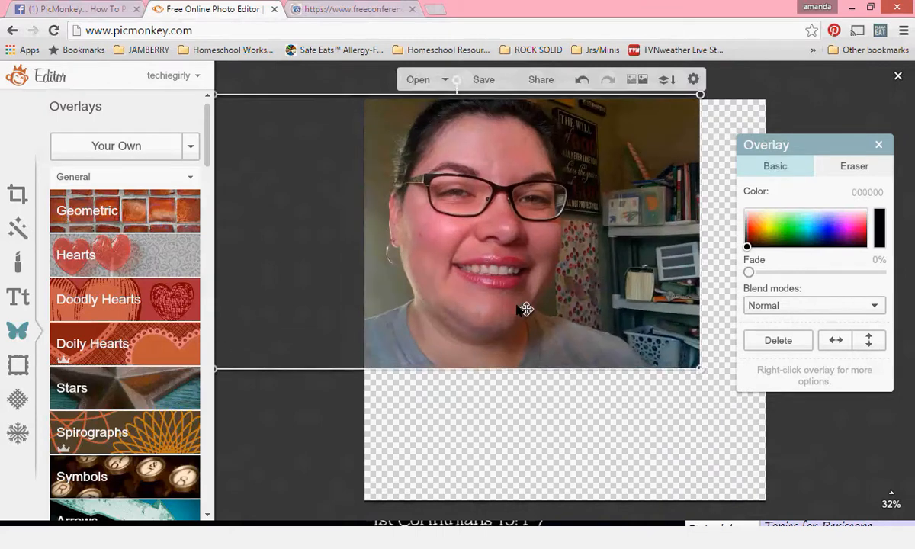
{"action": "left_click_drag", "start_coordinate": [523, 308], "coordinate": [587, 360]}
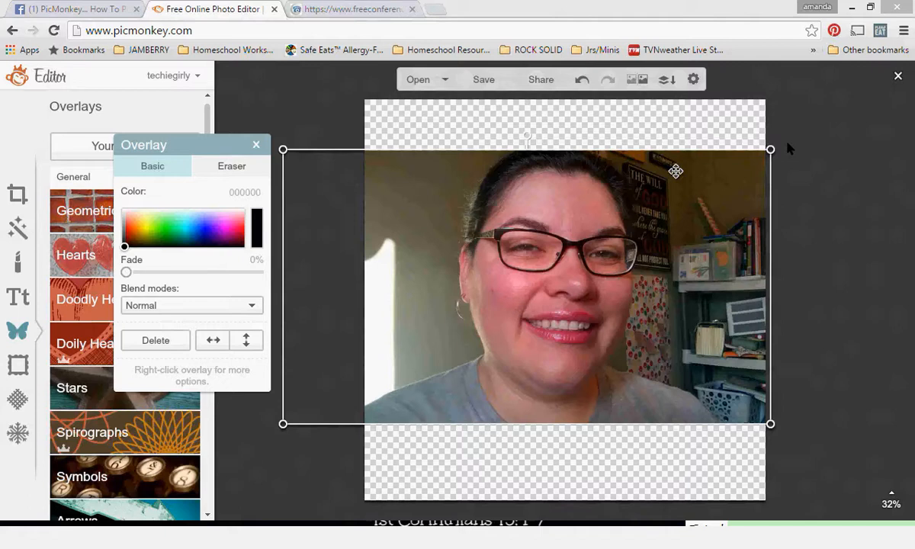
Step: Enlarge the selfie overlay further, reposition it so the face sits mid-canvas, and move the overlay settings clear of the face
{"action": "left_click", "coordinate": [832, 140]}
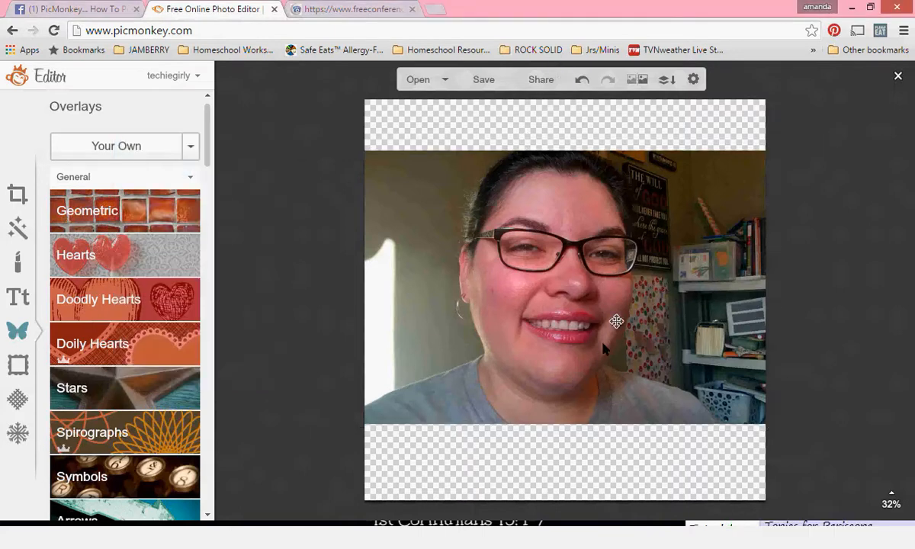
{"action": "left_click_drag", "start_coordinate": [598, 336], "coordinate": [544, 327]}
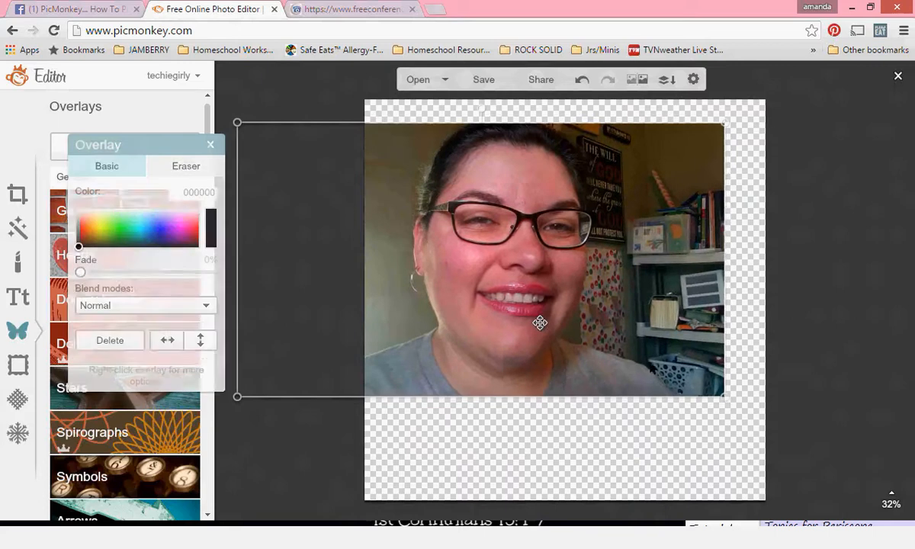
{"action": "left_click_drag", "start_coordinate": [727, 402], "coordinate": [789, 432]}
{"action": "left_click_drag", "start_coordinate": [668, 352], "coordinate": [683, 367]}
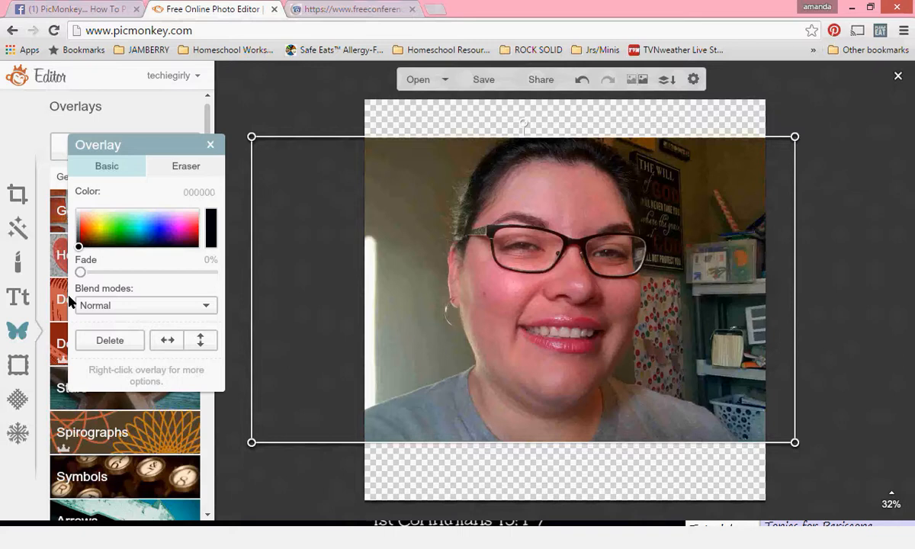
{"action": "left_click_drag", "start_coordinate": [138, 146], "coordinate": [212, 291]}
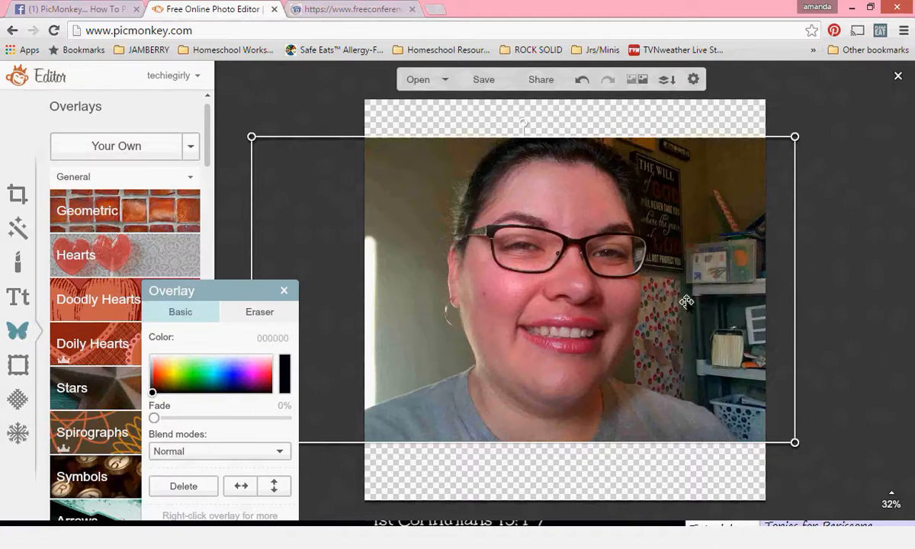
{"action": "mouse_move", "coordinate": [687, 304]}
{"action": "left_mouse_down"}
{"action": "mouse_move", "coordinate": [689, 329]}
{"action": "mouse_move", "coordinate": [704, 309]}
{"action": "left_mouse_up"}
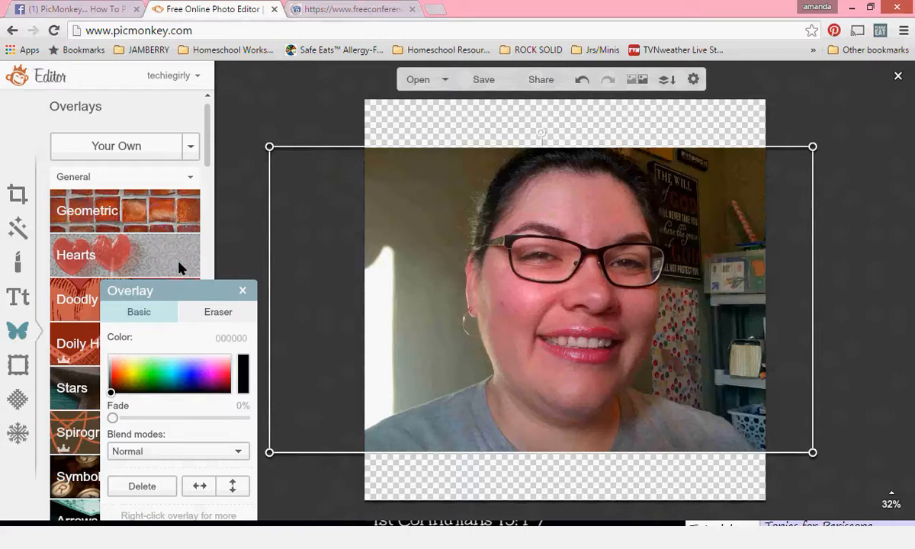
{"action": "left_click_drag", "start_coordinate": [171, 294], "coordinate": [262, 126]}
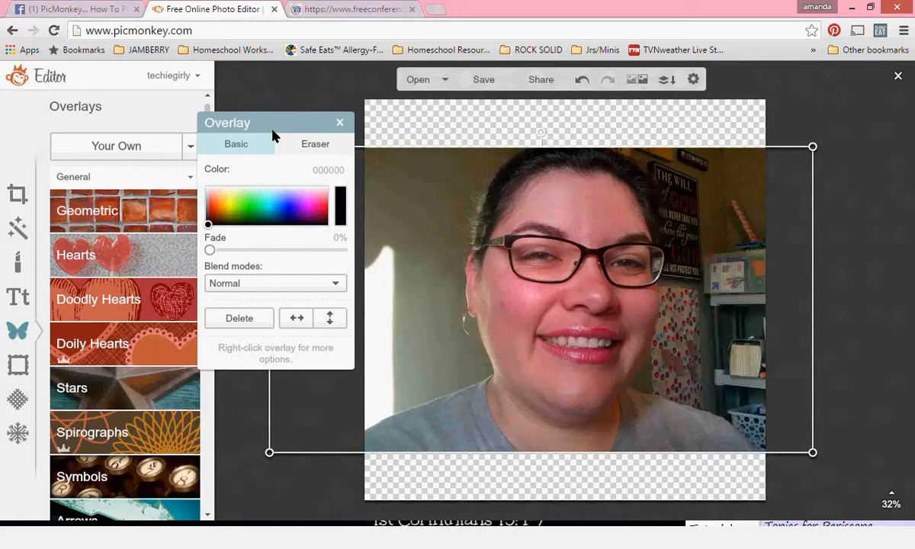
Step: Switch the selfie overlay to erasing and set the eraser size to 59 and the eraser hardness to 70
{"action": "left_click", "coordinate": [312, 151]}
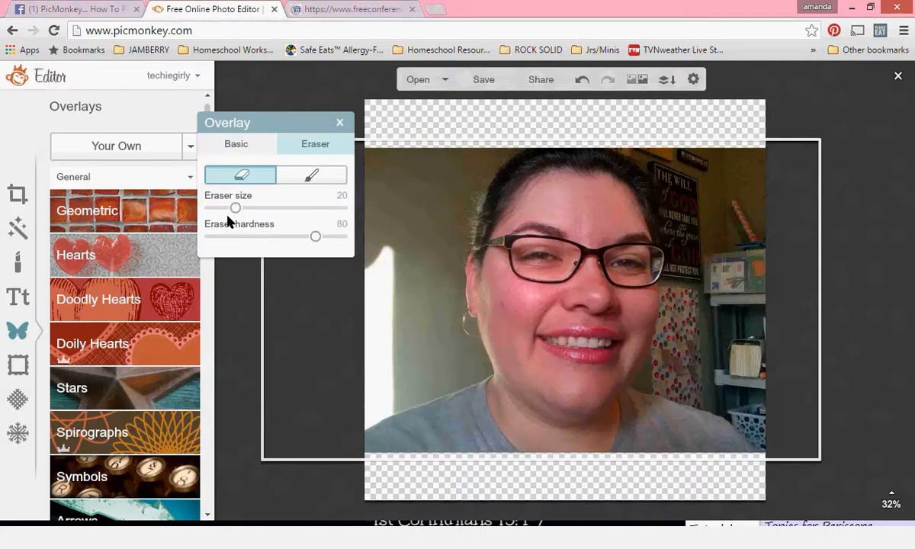
{"action": "mouse_move", "coordinate": [235, 207]}
{"action": "left_mouse_down"}
{"action": "mouse_move", "coordinate": [282, 207]}
{"action": "mouse_move", "coordinate": [236, 212]}
{"action": "left_mouse_up"}
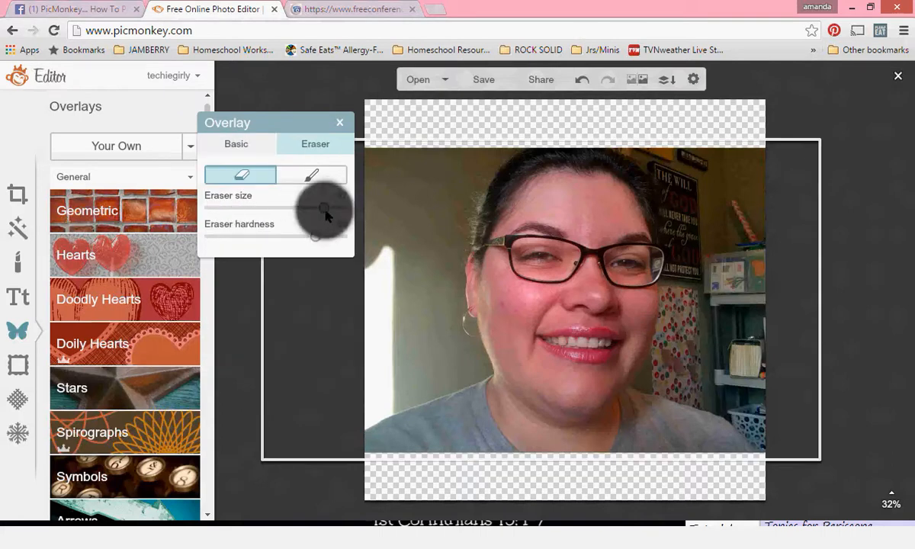
{"action": "mouse_move", "coordinate": [325, 216]}
{"action": "left_mouse_down"}
{"action": "mouse_move", "coordinate": [334, 211]}
{"action": "mouse_move", "coordinate": [275, 208]}
{"action": "left_mouse_up"}
{"action": "mouse_move", "coordinate": [315, 236]}
{"action": "left_mouse_down"}
{"action": "mouse_move", "coordinate": [341, 241]}
{"action": "mouse_move", "coordinate": [204, 258]}
{"action": "left_mouse_up"}
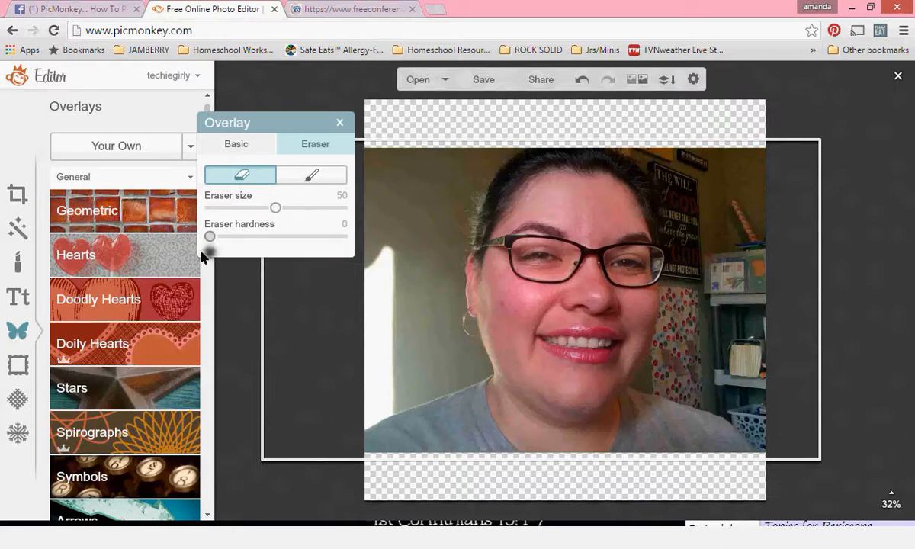
{"action": "left_click_drag", "start_coordinate": [276, 208], "coordinate": [382, 221]}
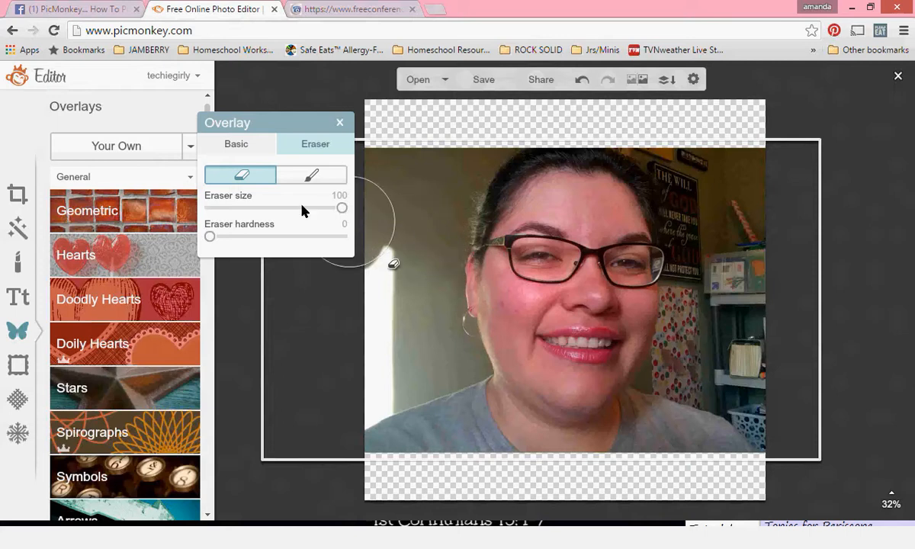
{"action": "mouse_move", "coordinate": [343, 208]}
{"action": "left_mouse_down"}
{"action": "mouse_move", "coordinate": [335, 207]}
{"action": "mouse_move", "coordinate": [345, 214]}
{"action": "left_mouse_up"}
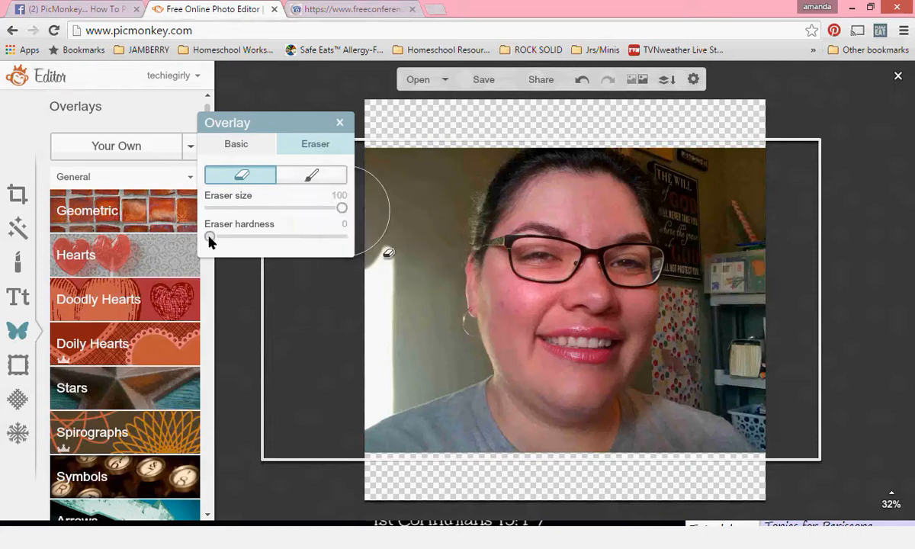
{"action": "mouse_move", "coordinate": [210, 241]}
{"action": "left_mouse_down"}
{"action": "mouse_move", "coordinate": [342, 252]}
{"action": "mouse_move", "coordinate": [302, 243]}
{"action": "left_mouse_up"}
{"action": "left_click_drag", "start_coordinate": [341, 207], "coordinate": [308, 212]}
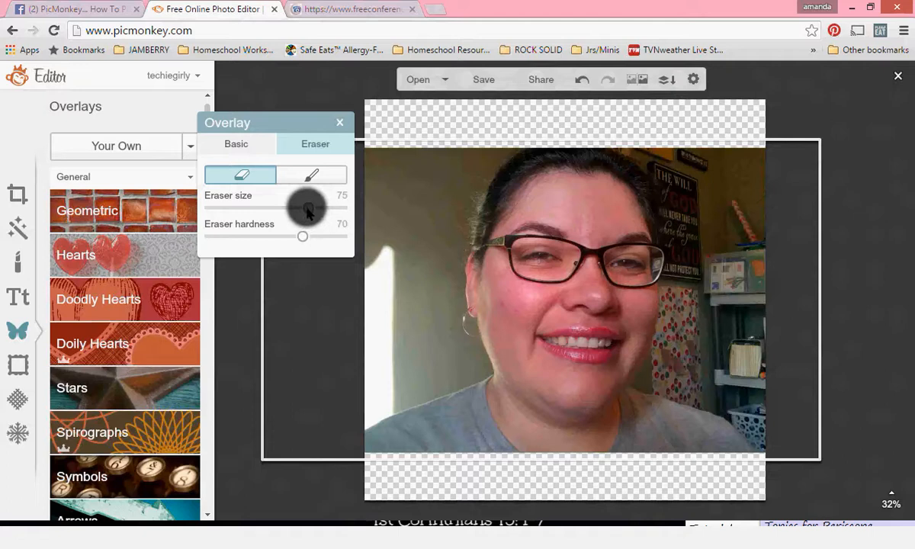
{"action": "left_click_drag", "start_coordinate": [308, 212], "coordinate": [313, 215]}
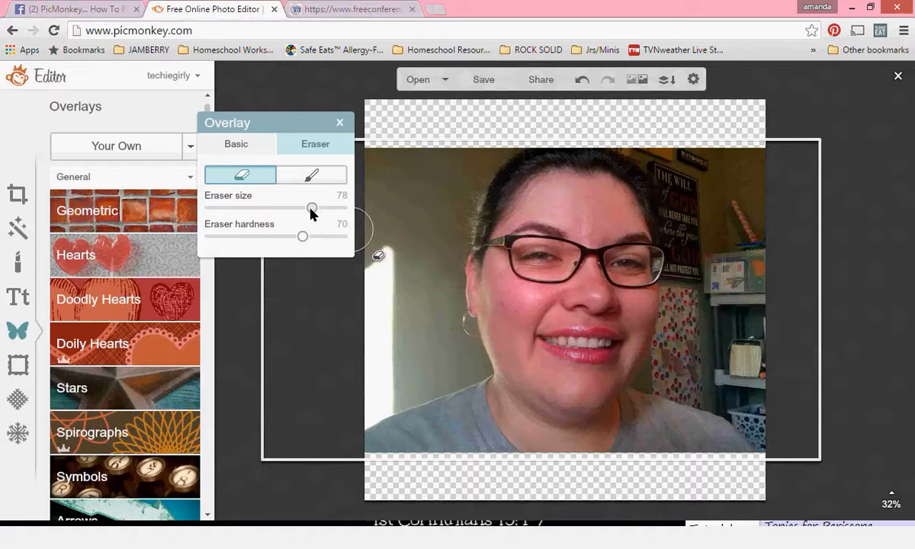
{"action": "mouse_move", "coordinate": [311, 208]}
{"action": "left_mouse_down"}
{"action": "mouse_move", "coordinate": [289, 208]}
{"action": "mouse_move", "coordinate": [296, 215]}
{"action": "left_mouse_up"}
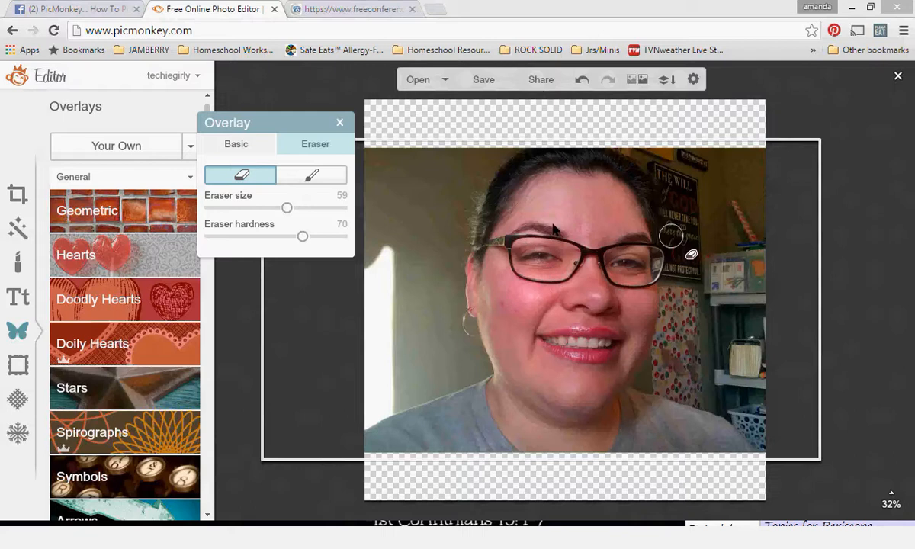
Step: Erase a band of background closely following the hair, face, neck and both shoulders, undoing and redoing the stroke beside the glasses
{"action": "left_click", "coordinate": [480, 371]}
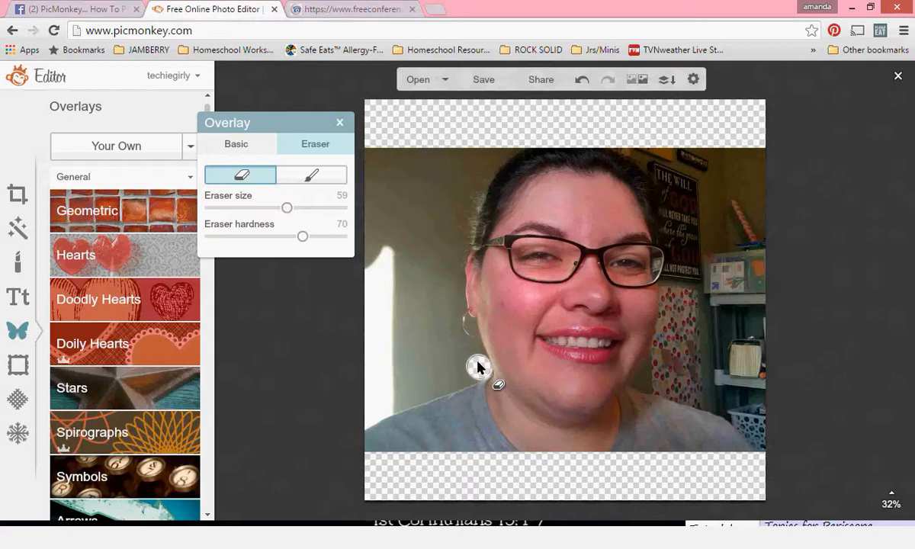
{"action": "mouse_move", "coordinate": [476, 355]}
{"action": "left_mouse_down"}
{"action": "mouse_move", "coordinate": [455, 310]}
{"action": "mouse_move", "coordinate": [454, 256]}
{"action": "mouse_move", "coordinate": [490, 164]}
{"action": "mouse_move", "coordinate": [548, 143]}
{"action": "left_mouse_up"}
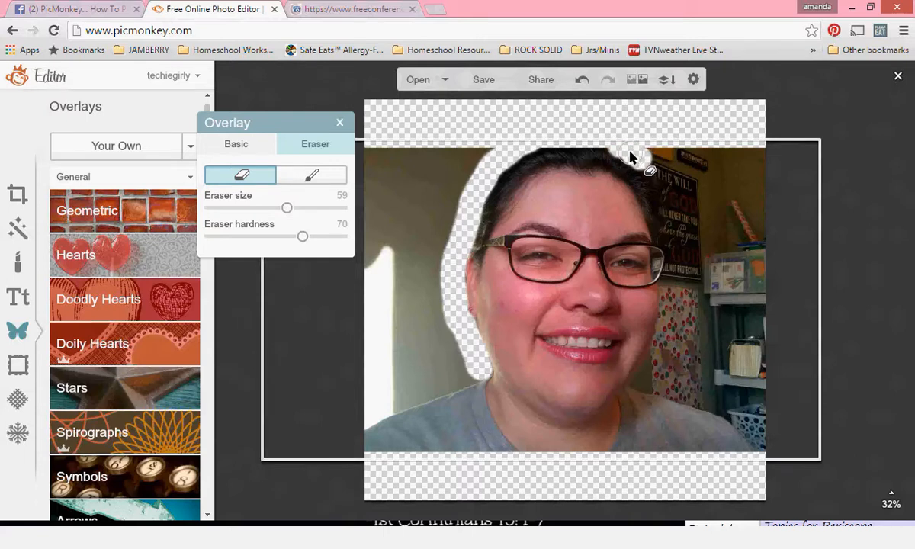
{"action": "mouse_move", "coordinate": [637, 157]}
{"action": "left_mouse_down"}
{"action": "mouse_move", "coordinate": [671, 229]}
{"action": "mouse_move", "coordinate": [674, 276]}
{"action": "mouse_move", "coordinate": [660, 287]}
{"action": "left_mouse_up"}
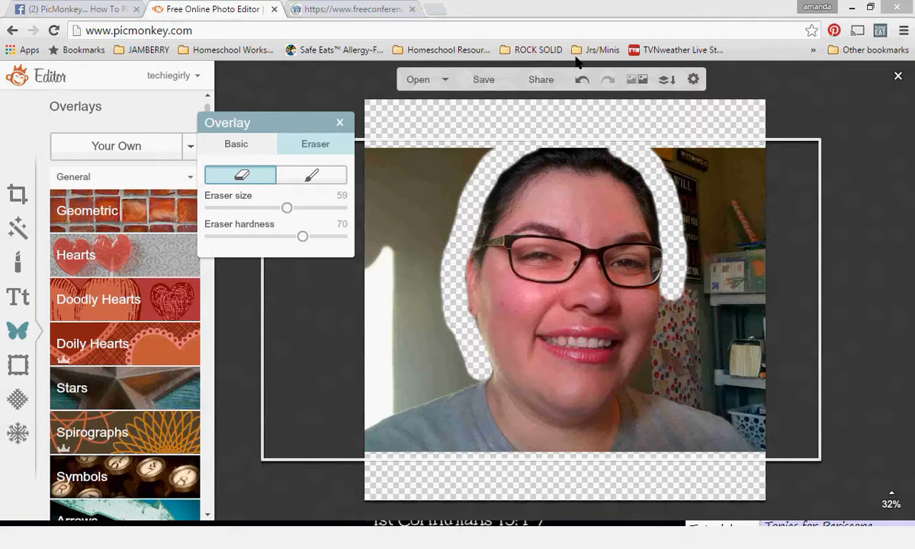
{"action": "left_click", "coordinate": [582, 80]}
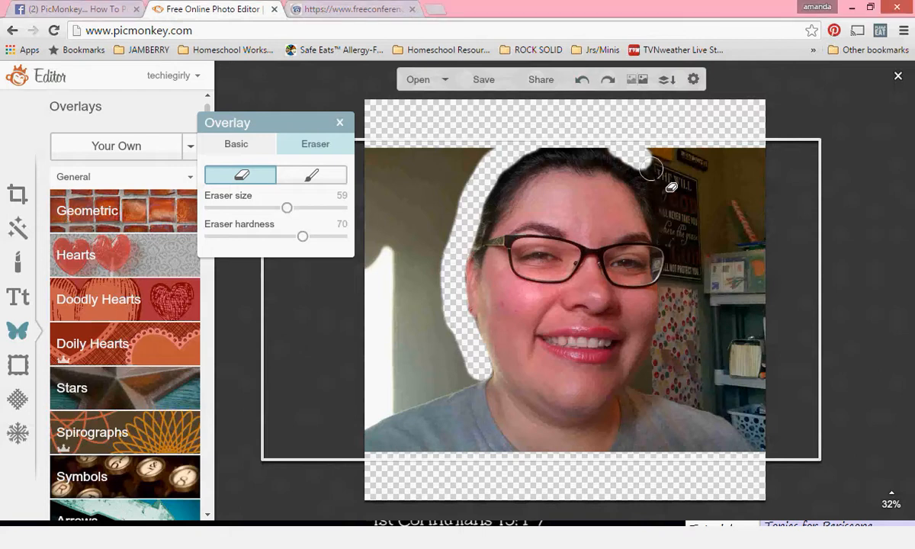
{"action": "mouse_move", "coordinate": [644, 162]}
{"action": "left_mouse_down"}
{"action": "mouse_move", "coordinate": [668, 201]}
{"action": "mouse_move", "coordinate": [674, 256]}
{"action": "mouse_move", "coordinate": [665, 344]}
{"action": "mouse_move", "coordinate": [642, 383]}
{"action": "mouse_move", "coordinate": [721, 410]}
{"action": "mouse_move", "coordinate": [771, 446]}
{"action": "left_mouse_up"}
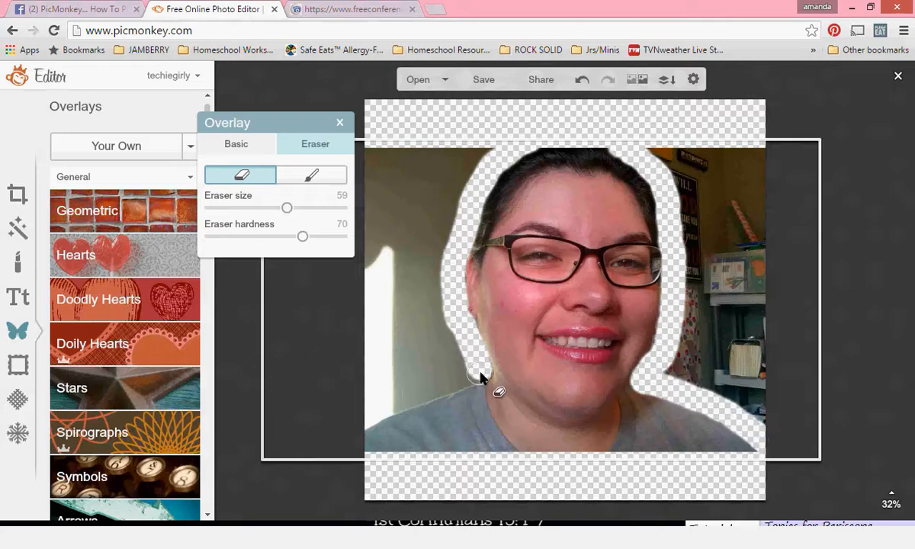
{"action": "left_click_drag", "start_coordinate": [481, 373], "coordinate": [449, 389]}
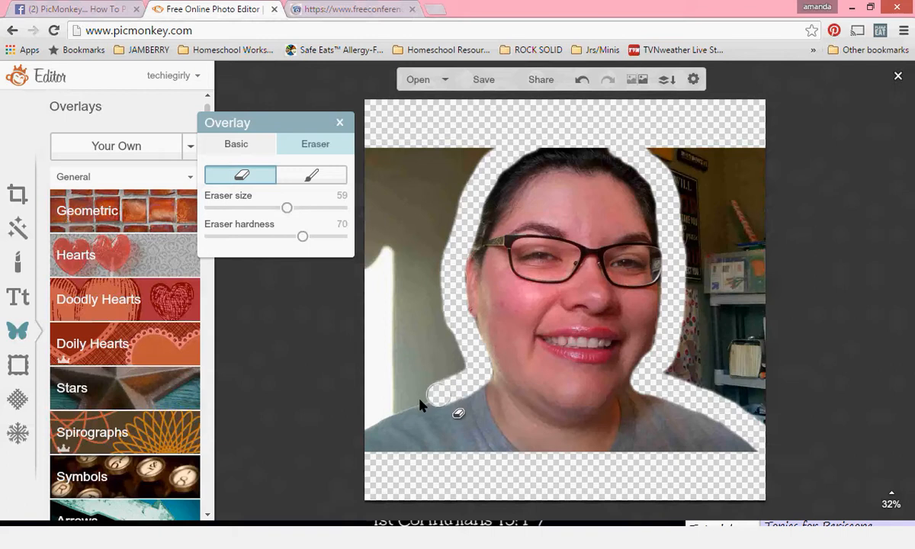
{"action": "left_click_drag", "start_coordinate": [401, 409], "coordinate": [331, 420]}
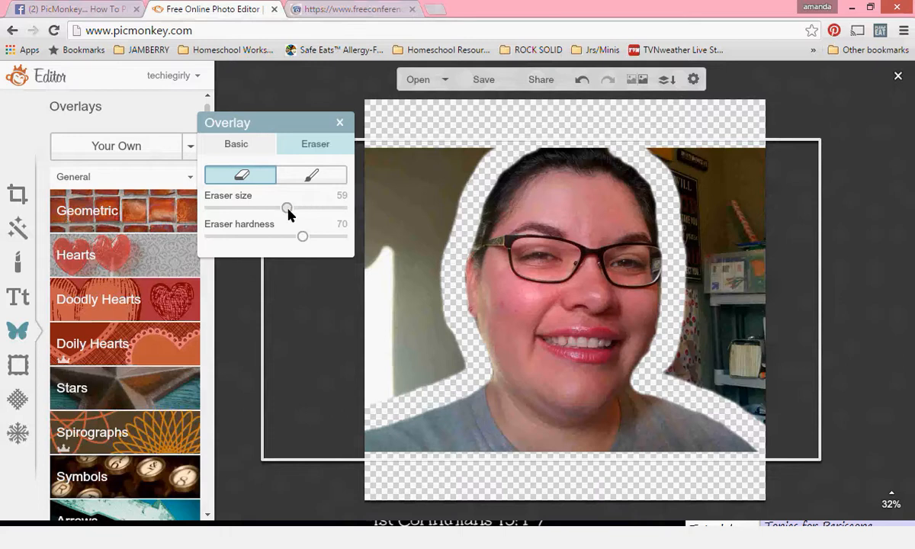
Step: Set the eraser size to 100 and erase the remaining background on both sides of the head
{"action": "left_click_drag", "start_coordinate": [287, 207], "coordinate": [345, 208]}
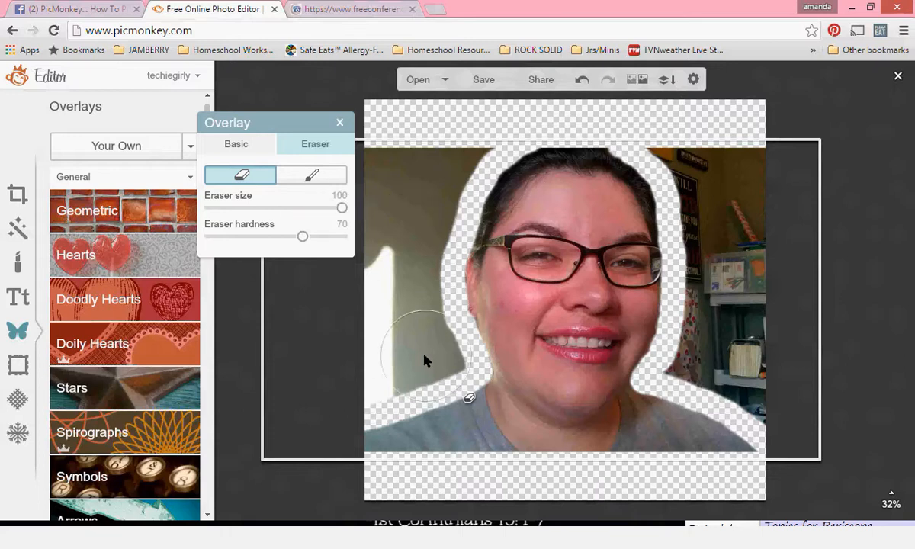
{"action": "mouse_move", "coordinate": [425, 362]}
{"action": "left_mouse_down"}
{"action": "mouse_move", "coordinate": [353, 379]}
{"action": "mouse_move", "coordinate": [398, 284]}
{"action": "mouse_move", "coordinate": [406, 297]}
{"action": "mouse_move", "coordinate": [405, 246]}
{"action": "mouse_move", "coordinate": [444, 151]}
{"action": "mouse_move", "coordinate": [456, 149]}
{"action": "mouse_move", "coordinate": [401, 171]}
{"action": "mouse_move", "coordinate": [392, 192]}
{"action": "left_mouse_up"}
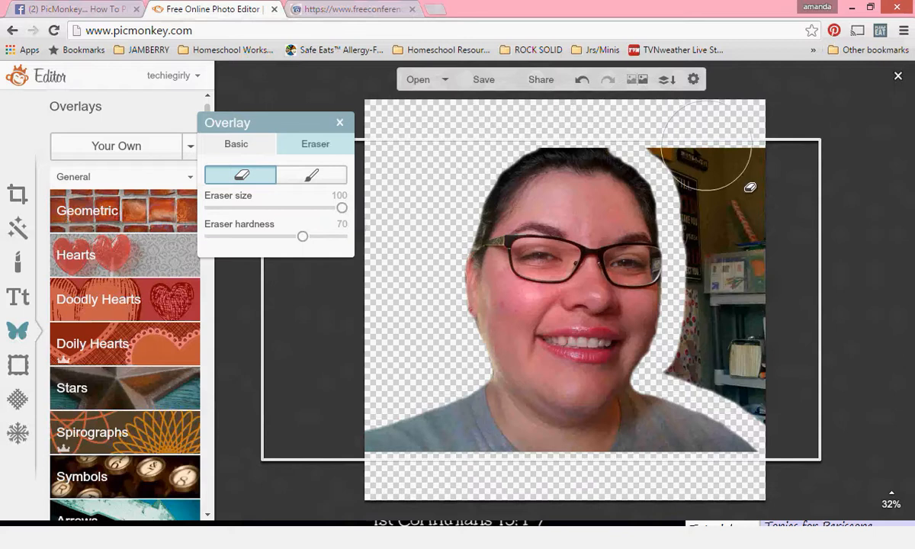
{"action": "mouse_move", "coordinate": [698, 156]}
{"action": "left_mouse_down"}
{"action": "mouse_move", "coordinate": [756, 158]}
{"action": "mouse_move", "coordinate": [788, 176]}
{"action": "mouse_move", "coordinate": [787, 290]}
{"action": "mouse_move", "coordinate": [809, 369]}
{"action": "mouse_move", "coordinate": [802, 406]}
{"action": "mouse_move", "coordinate": [704, 360]}
{"action": "mouse_move", "coordinate": [729, 305]}
{"action": "mouse_move", "coordinate": [709, 223]}
{"action": "left_mouse_up"}
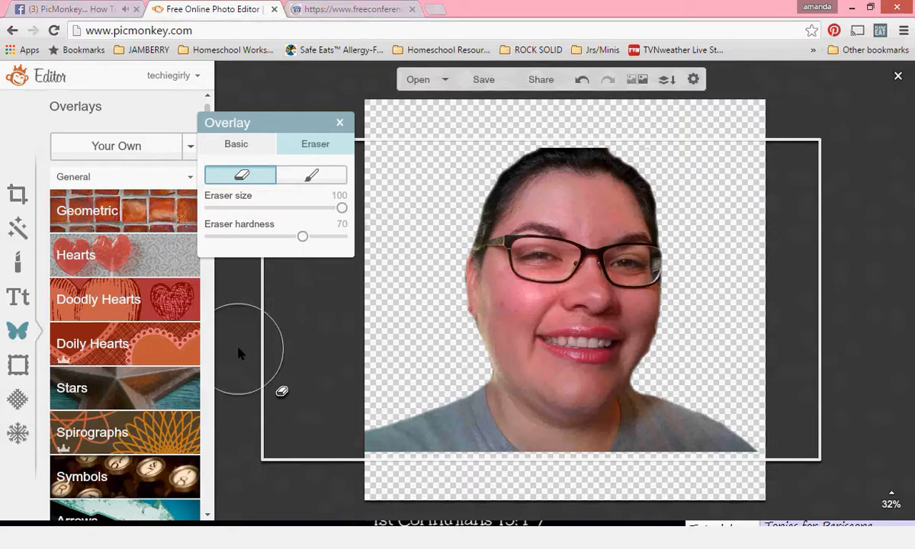
Step: Save the cut-out as a PNG in the face-photo folder, with the subject's first name and "Face1" as the file name
{"action": "left_click", "coordinate": [483, 80]}
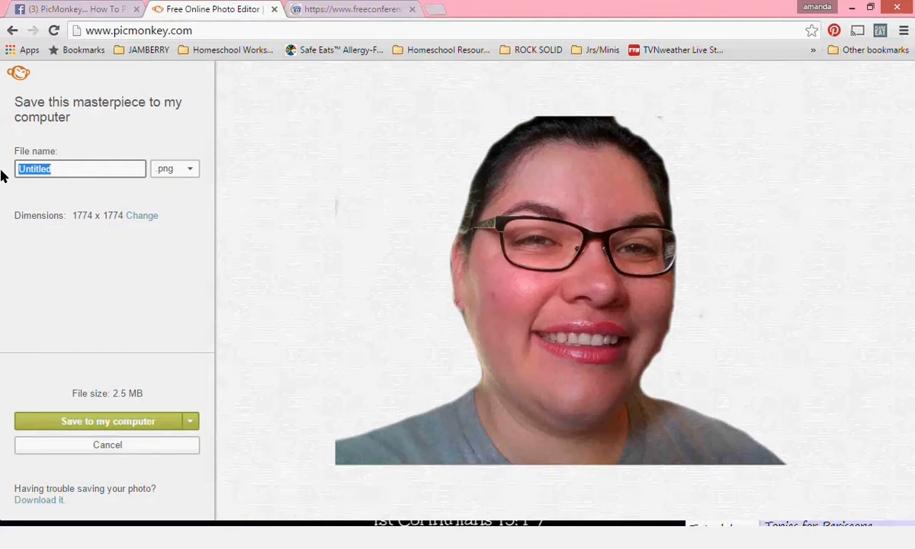
{"action": "type", "text": "Amanda's Face1"}
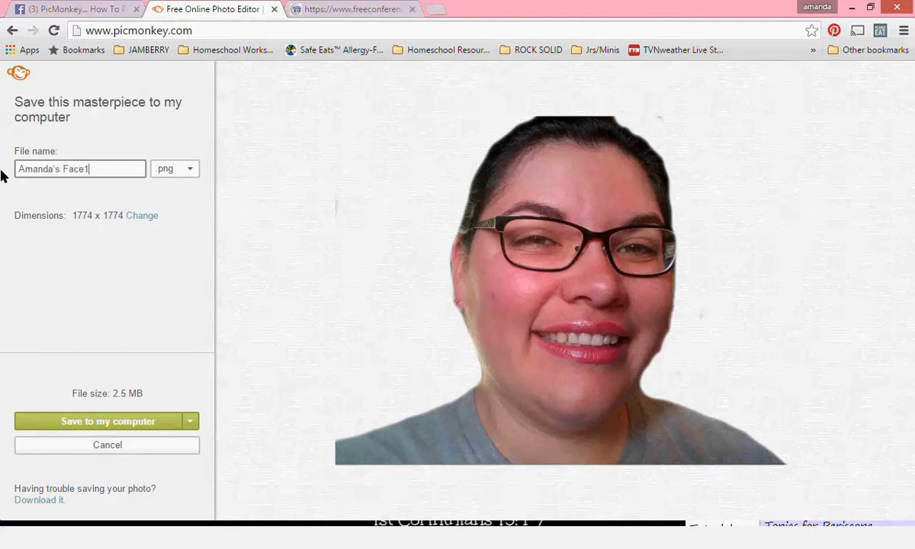
{"action": "left_click", "coordinate": [134, 418]}
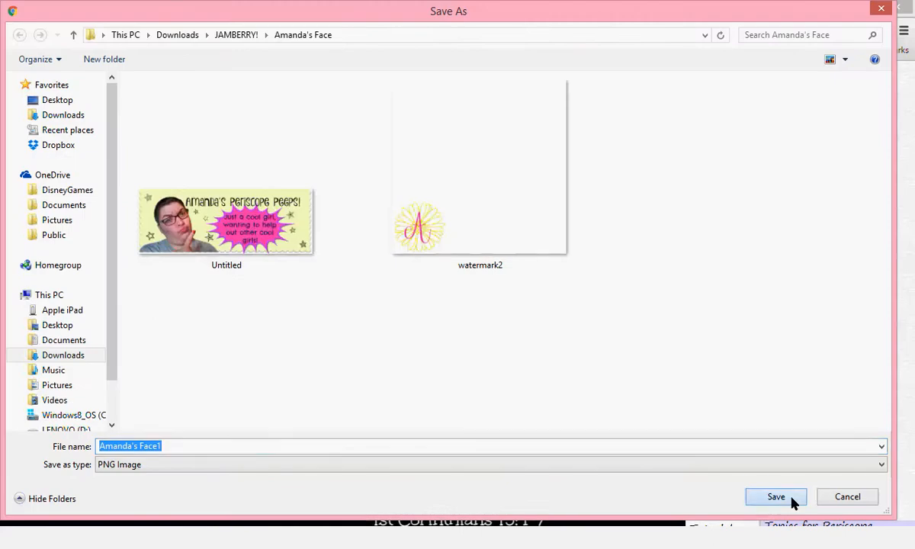
{"action": "left_click", "coordinate": [791, 500]}
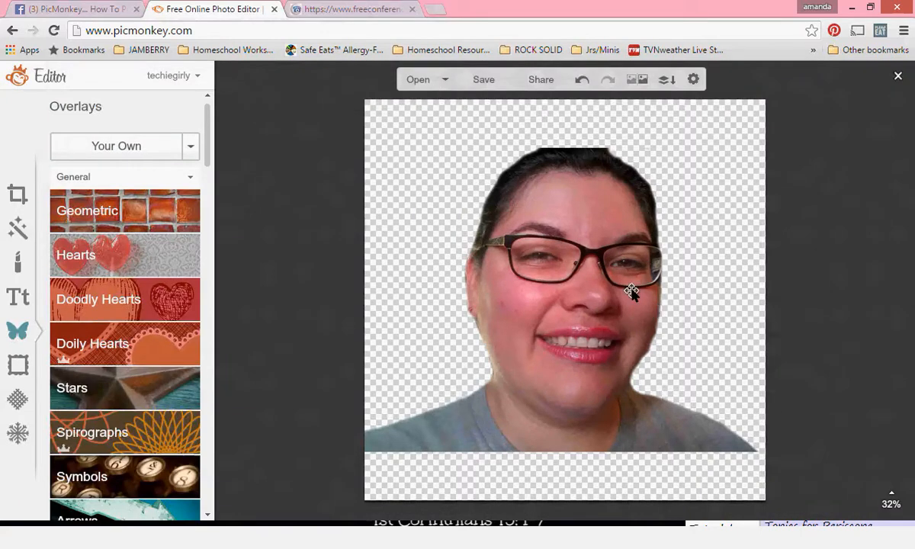
Step: Shift the cut-out face slightly lower on the canvas and close the design without saving the changes
{"action": "left_click_drag", "start_coordinate": [631, 292], "coordinate": [636, 308]}
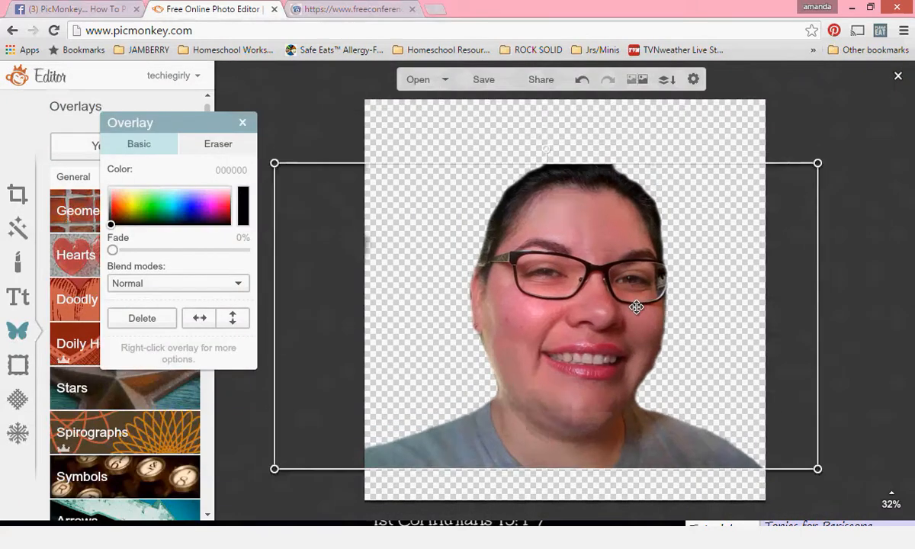
{"action": "left_click", "coordinate": [898, 77]}
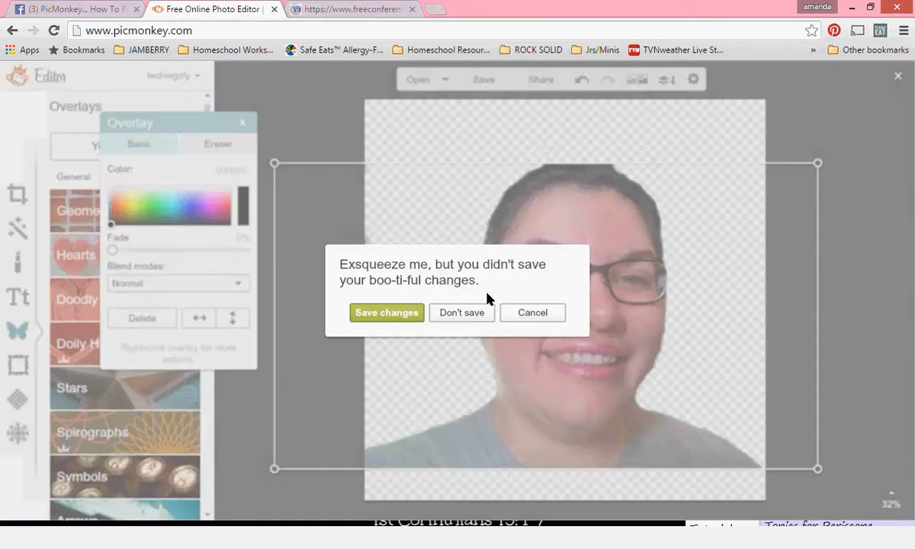
{"action": "left_click", "coordinate": [461, 313]}
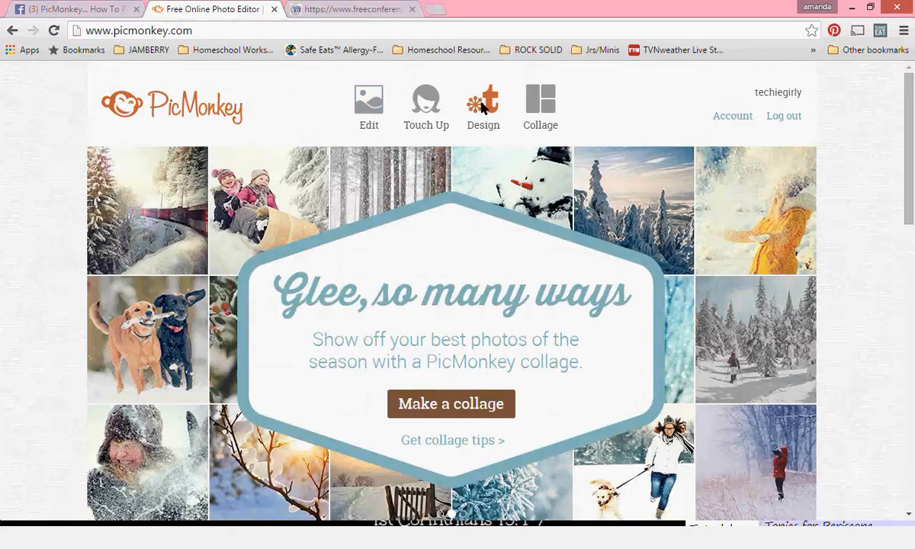
Step: Create a new square design canvas, try blue and green backgrounds, and apply a pale peach canvas color
{"action": "mouse_move", "coordinate": [481, 107]}
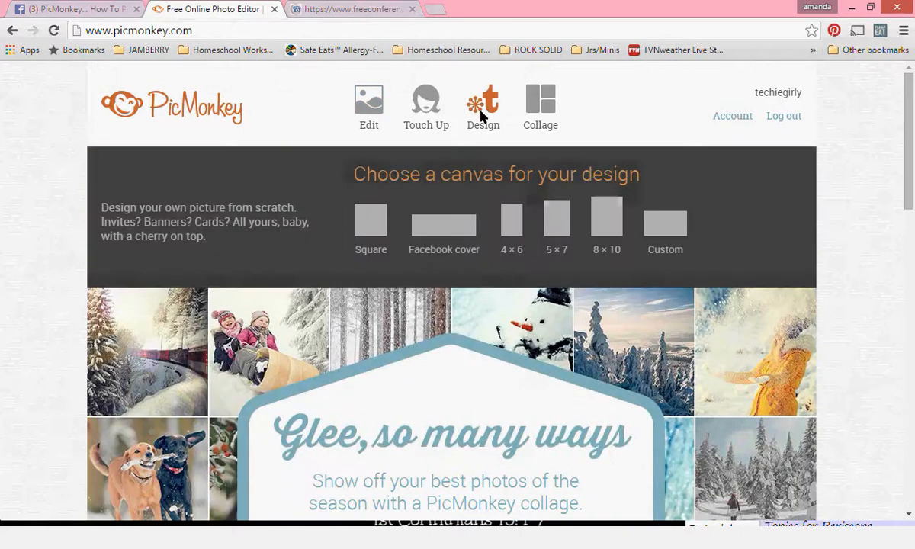
{"action": "left_click", "coordinate": [370, 218]}
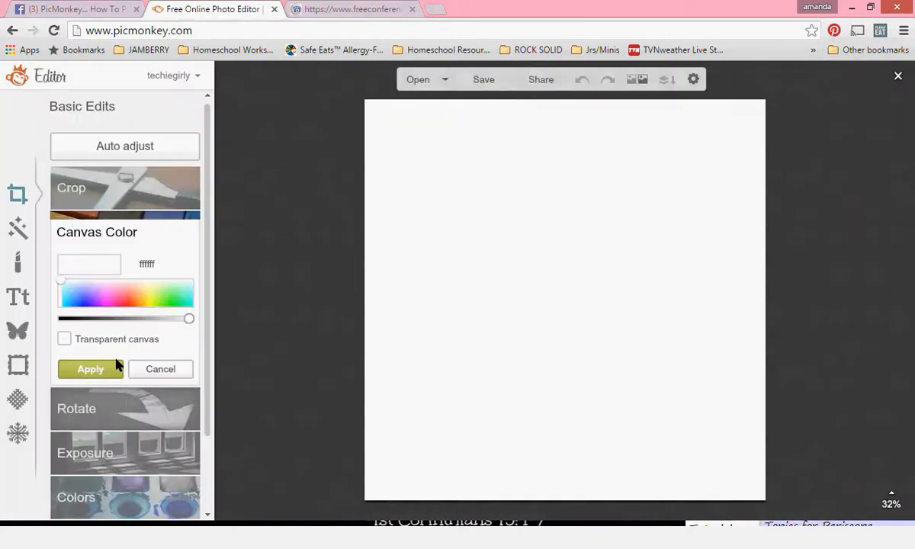
{"action": "left_click", "coordinate": [84, 295]}
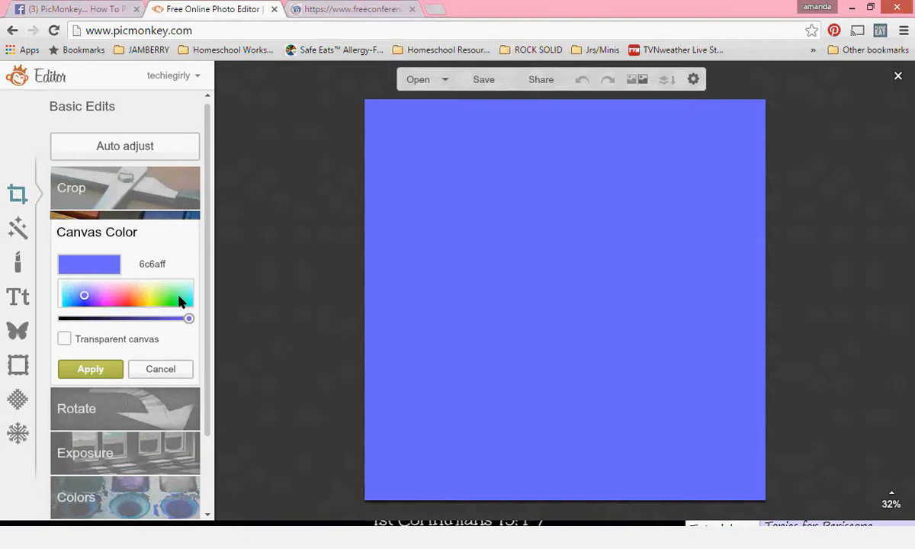
{"action": "left_click", "coordinate": [179, 296]}
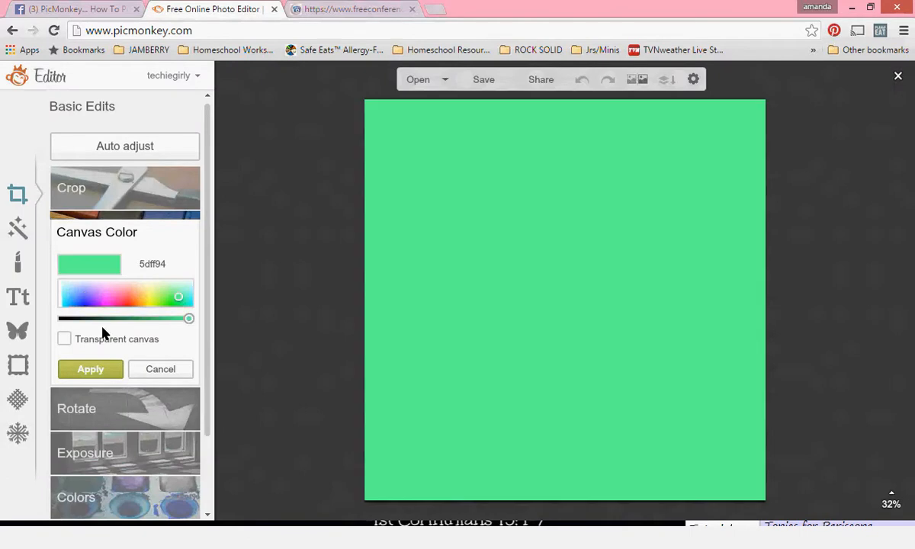
{"action": "left_click", "coordinate": [138, 286]}
{"action": "left_click", "coordinate": [82, 369]}
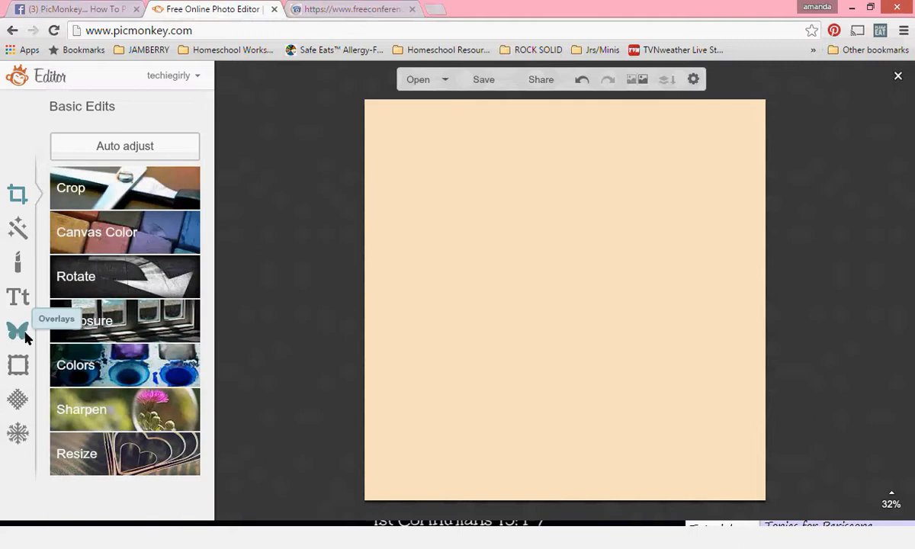
Step: Start adding an own overlay image from the computer and look into the Watermark folder inside JAMBERRY!
{"action": "left_click", "coordinate": [24, 336]}
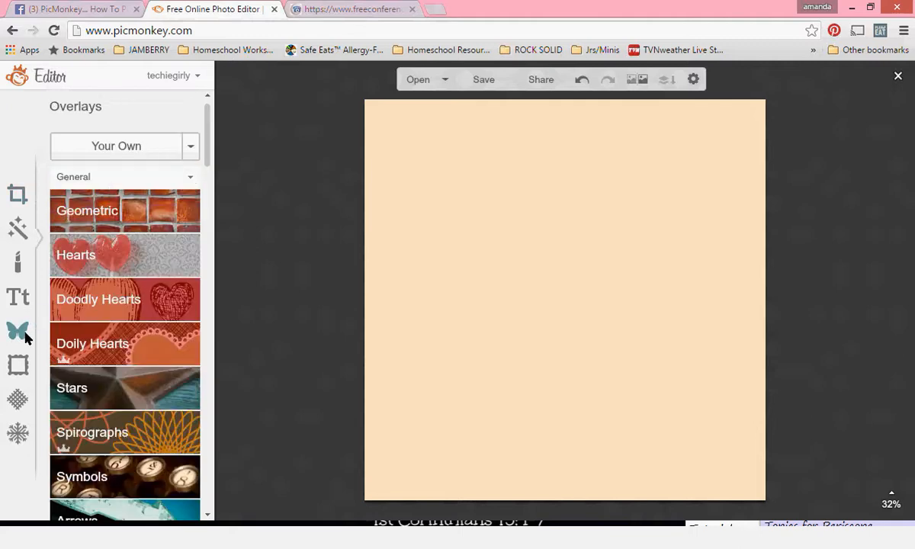
{"action": "left_click", "coordinate": [136, 152]}
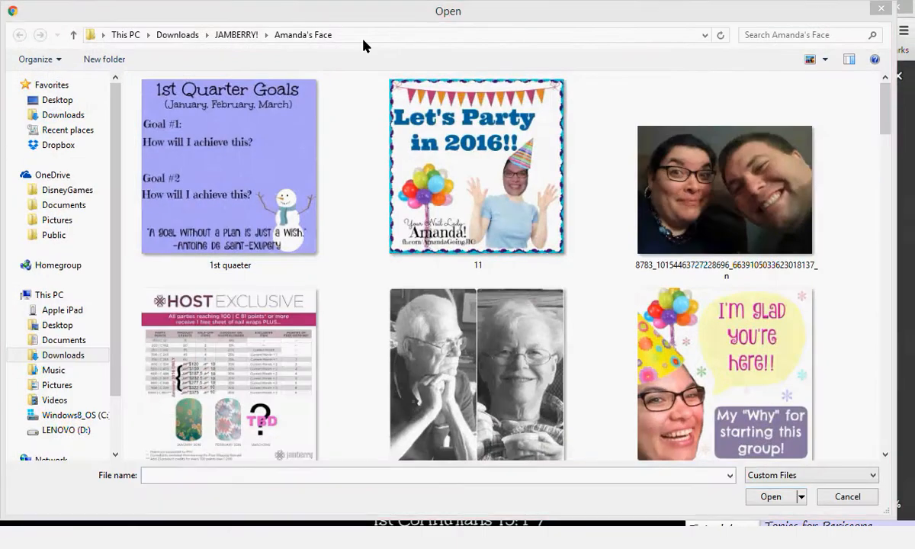
{"action": "left_click", "coordinate": [246, 35]}
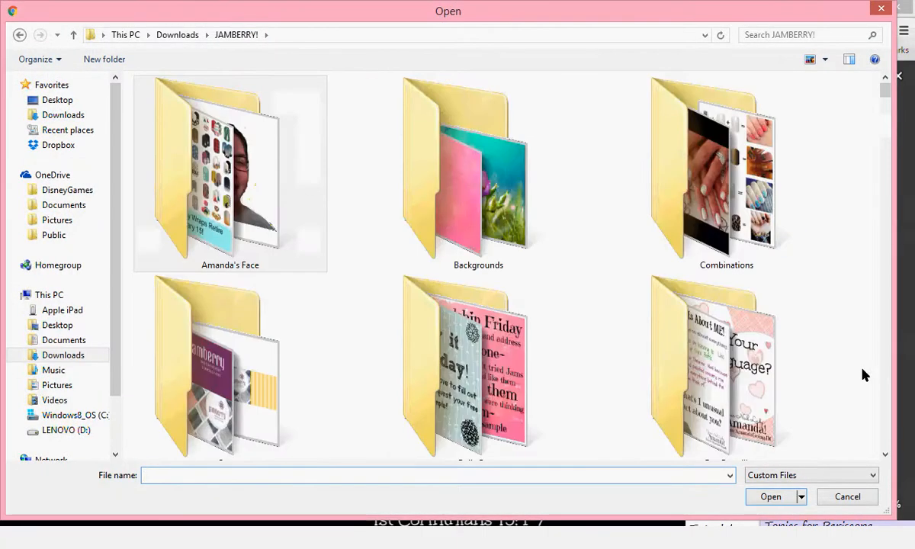
{"action": "scroll", "coordinate": [885, 431], "scroll_direction": "down", "scroll_amount": 20}
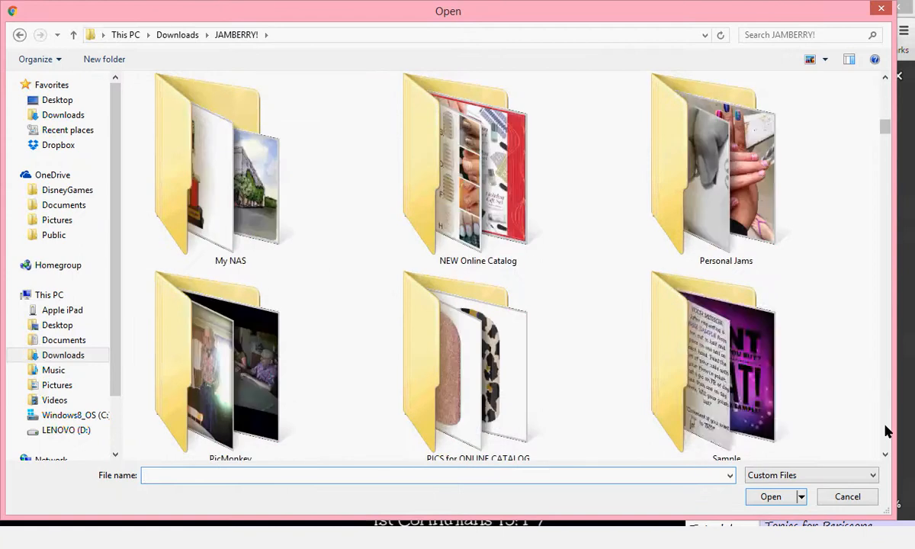
{"action": "scroll", "coordinate": [886, 431], "scroll_direction": "down", "scroll_amount": 3}
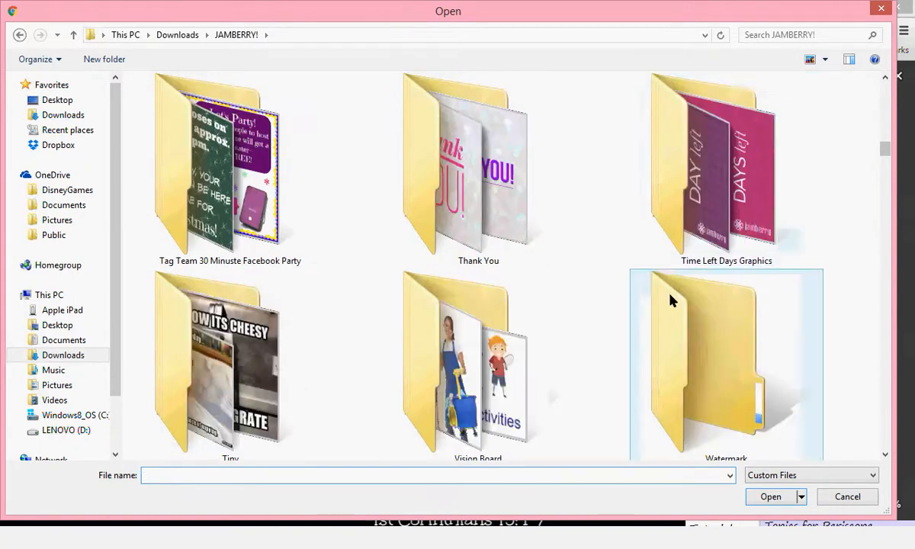
{"action": "double_click", "coordinate": [684, 315]}
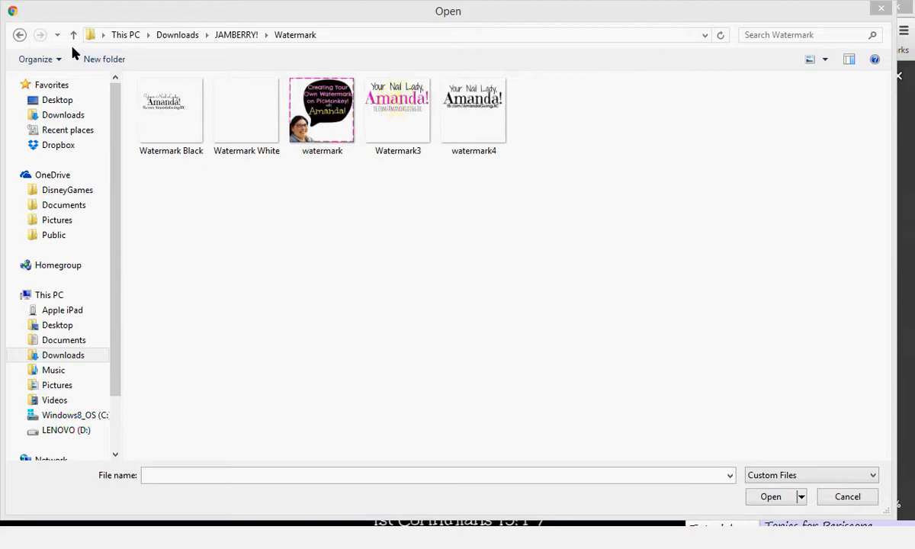
{"action": "left_click", "coordinate": [21, 35]}
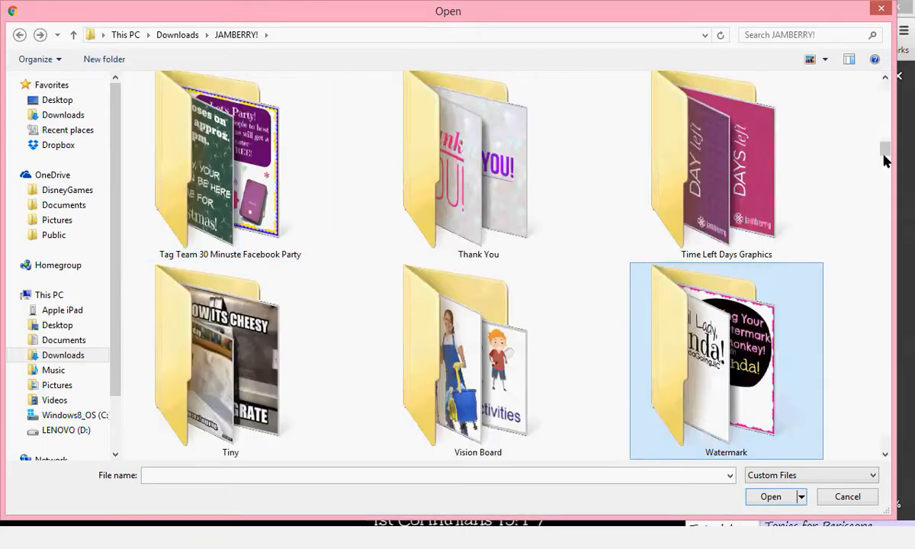
Step: Insert the saved "Face1" cut-out from the face-photo folder inside JAMBERRY! as an overlay
{"action": "left_click_drag", "start_coordinate": [889, 138], "coordinate": [885, 80]}
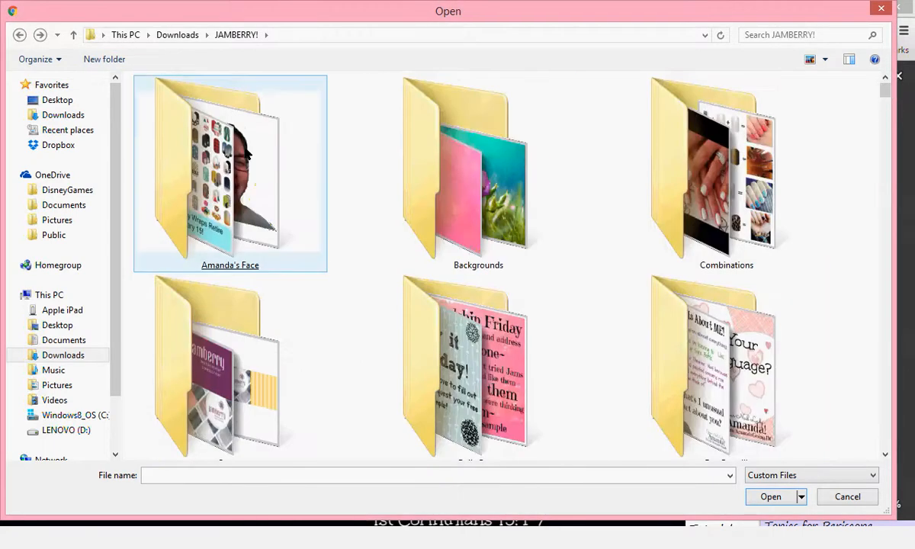
{"action": "double_click", "coordinate": [229, 152]}
{"action": "left_click", "coordinate": [244, 152]}
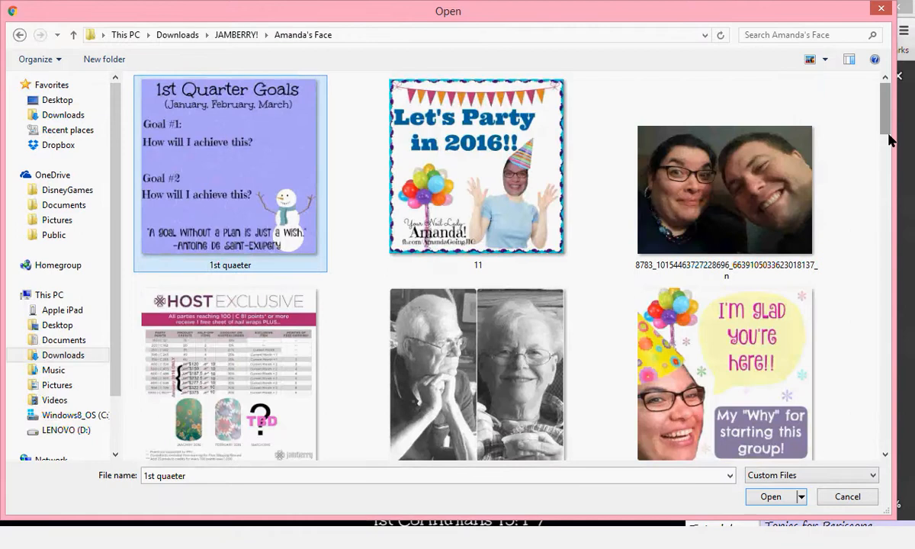
{"action": "left_click_drag", "start_coordinate": [889, 112], "coordinate": [886, 152]}
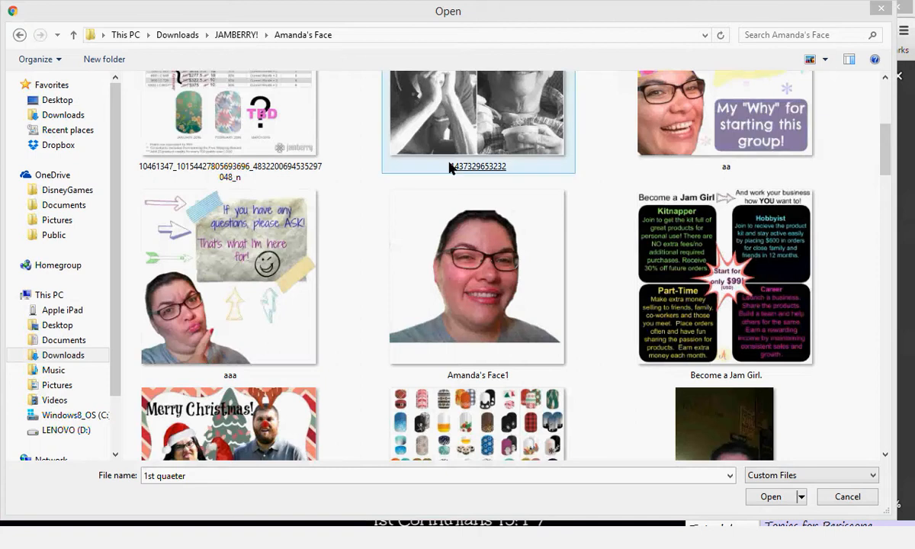
{"action": "double_click", "coordinate": [499, 302]}
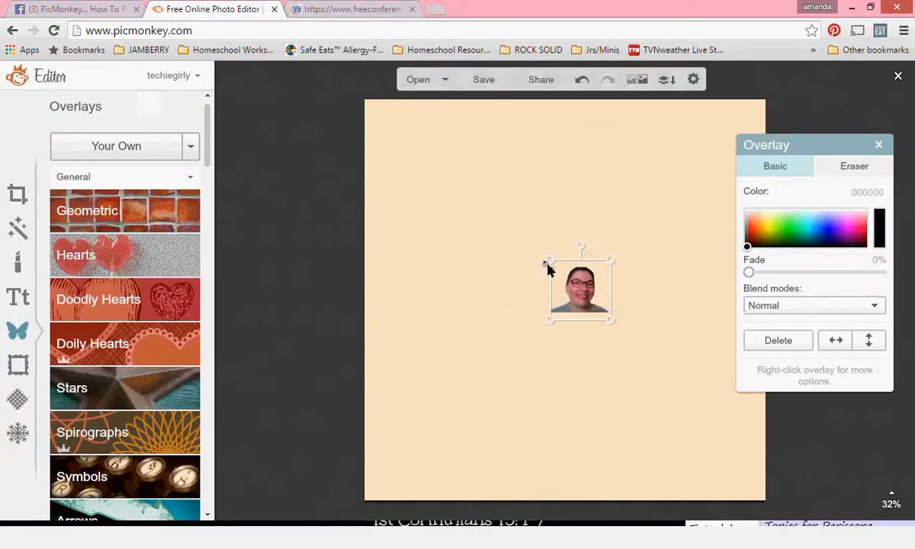
Step: Enlarge the face overlay and place it in the canvas's lower-left corner with the shoulders along the bottom edge
{"action": "left_click_drag", "start_coordinate": [538, 261], "coordinate": [327, 157]}
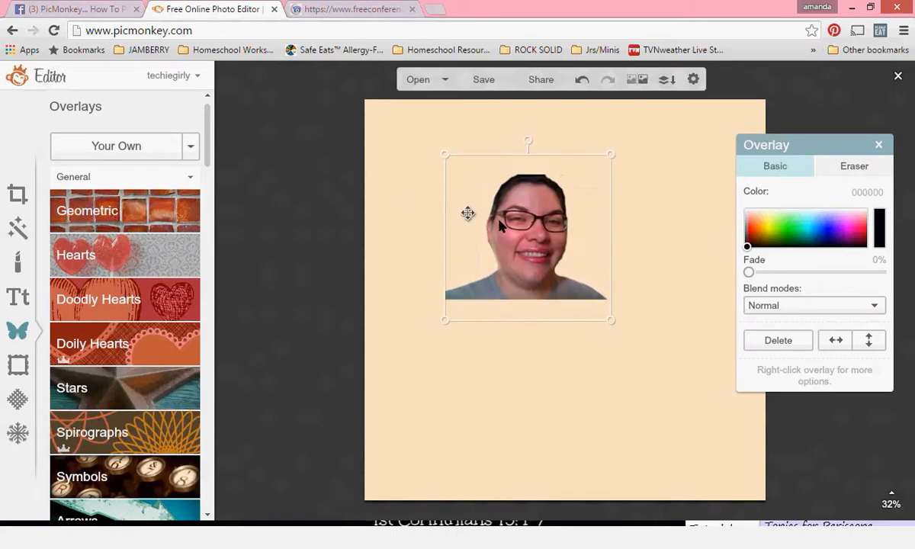
{"action": "left_click_drag", "start_coordinate": [503, 222], "coordinate": [418, 425]}
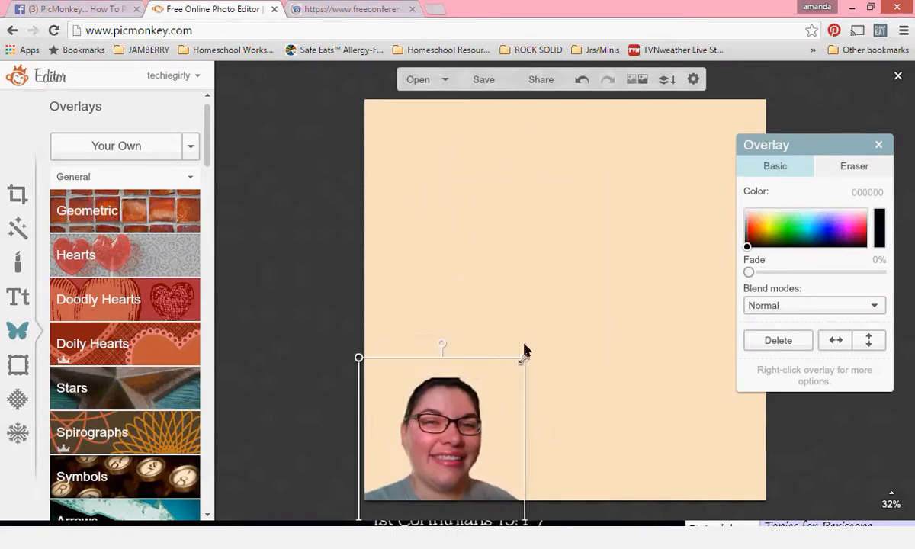
{"action": "mouse_move", "coordinate": [525, 351]}
{"action": "left_mouse_down"}
{"action": "mouse_move", "coordinate": [598, 197]}
{"action": "mouse_move", "coordinate": [617, 177]}
{"action": "mouse_move", "coordinate": [517, 355]}
{"action": "left_mouse_up"}
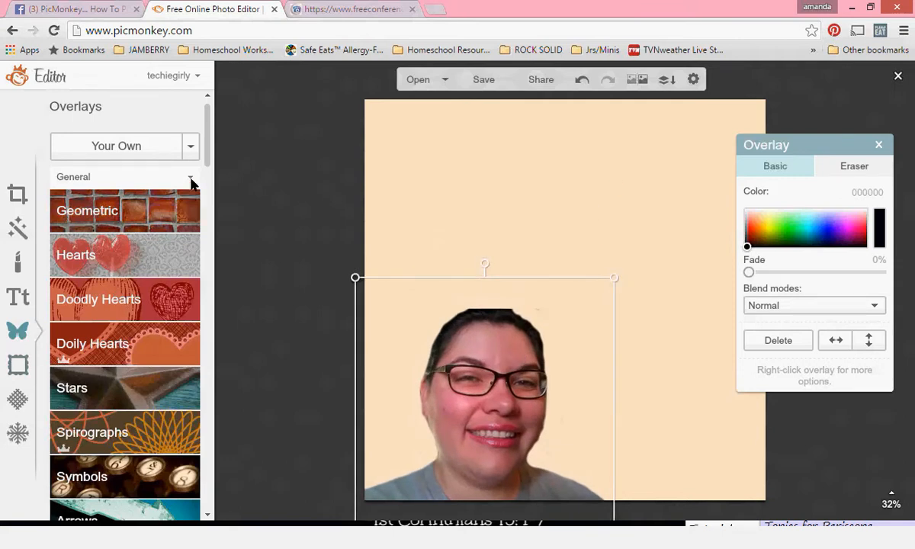
Step: Add the Royale arrow with the dashed inner outline from the Arrows overlays
{"action": "left_click_drag", "start_coordinate": [204, 153], "coordinate": [207, 189]}
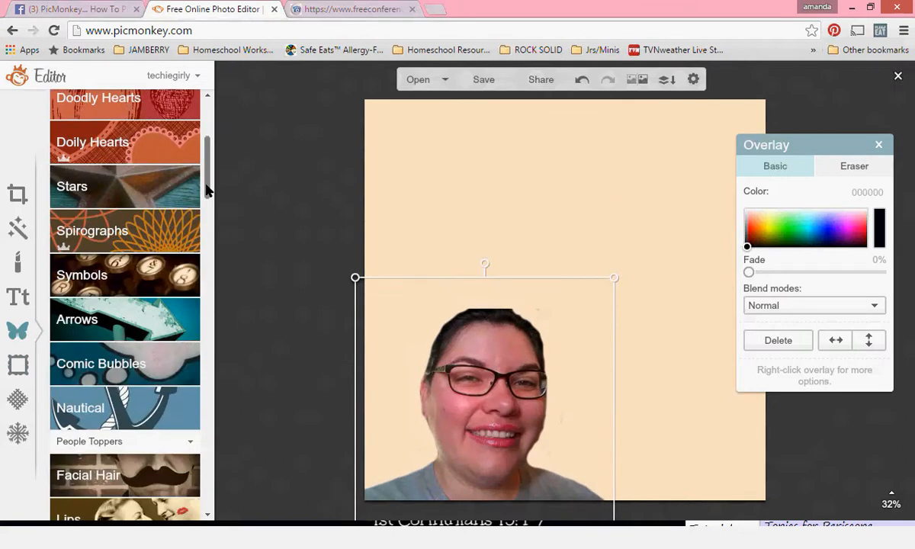
{"action": "left_click", "coordinate": [166, 329]}
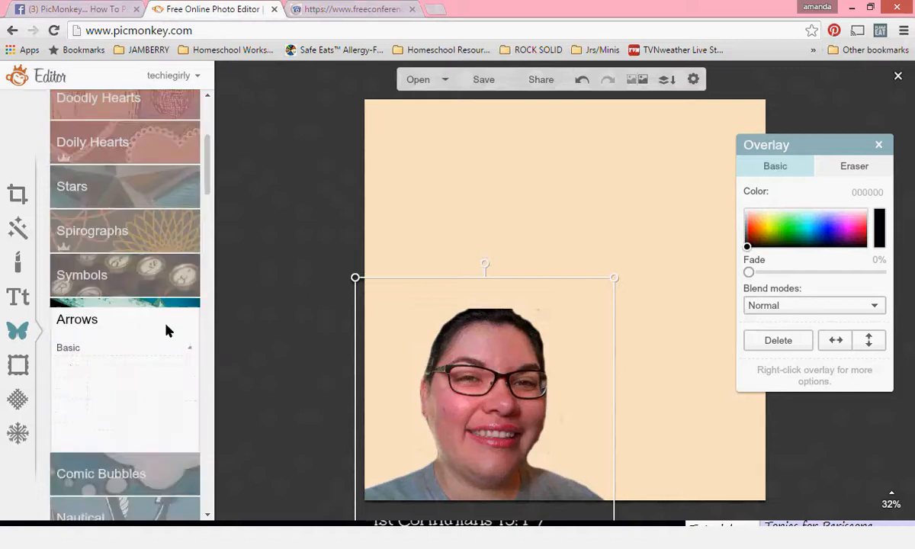
{"action": "scroll", "coordinate": [164, 309], "scroll_direction": "down", "scroll_amount": 1}
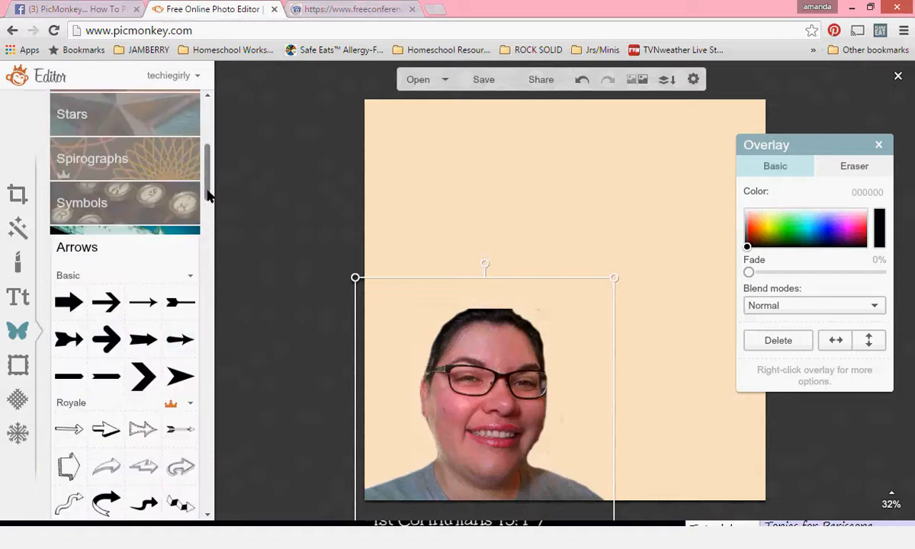
{"action": "left_click_drag", "start_coordinate": [208, 196], "coordinate": [208, 211]}
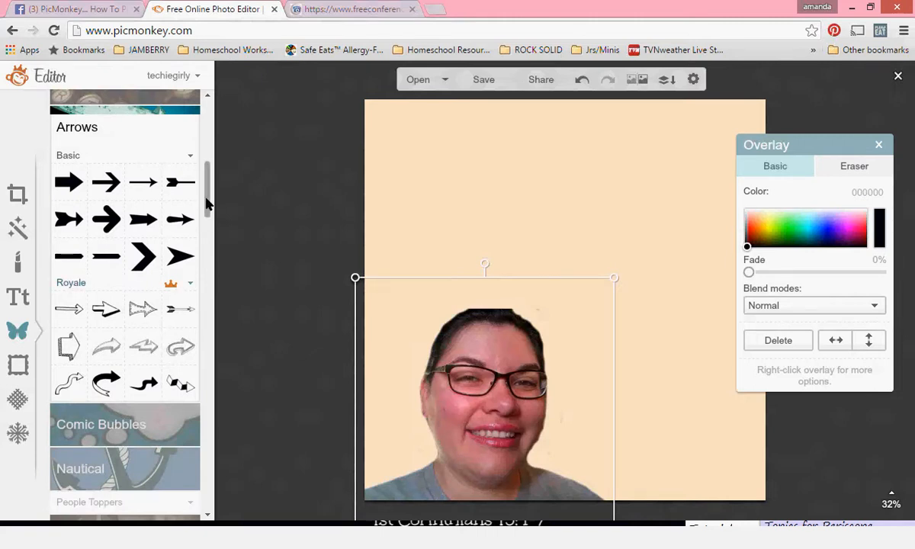
{"action": "left_click_drag", "start_coordinate": [207, 204], "coordinate": [208, 211]}
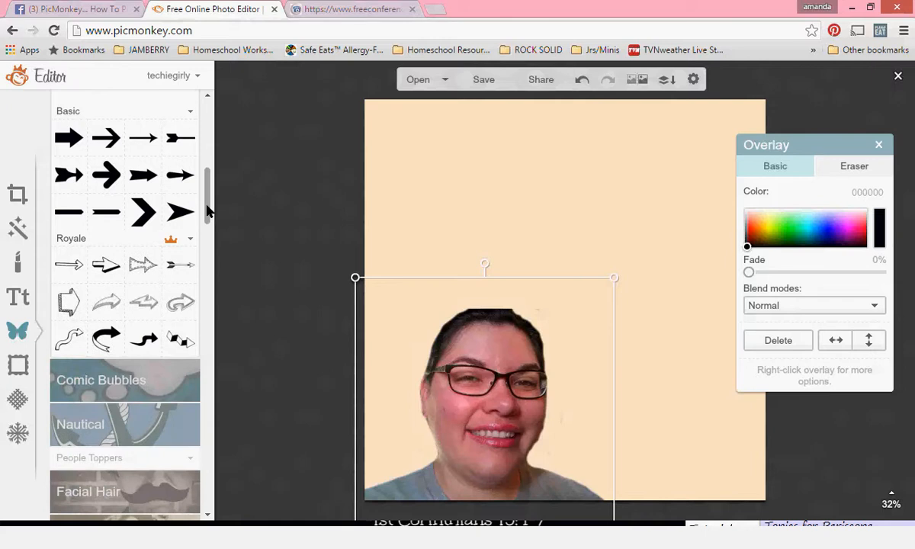
{"action": "left_click", "coordinate": [146, 264]}
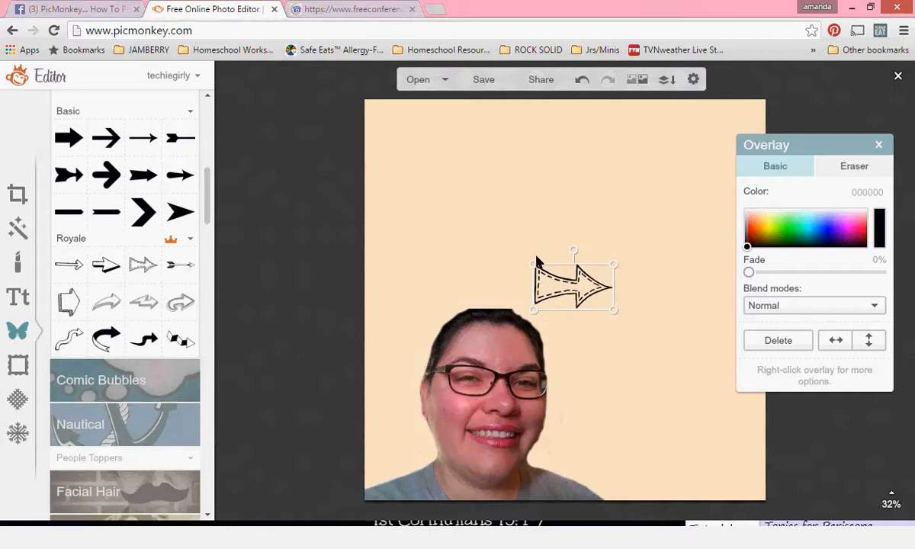
Step: Enlarge the arrow near the canvas's upper-left corner, color it blue (1512ff), and scale it down slightly
{"action": "mouse_move", "coordinate": [536, 263]}
{"action": "left_mouse_down"}
{"action": "mouse_move", "coordinate": [499, 245]}
{"action": "mouse_move", "coordinate": [455, 202]}
{"action": "left_mouse_up"}
{"action": "mouse_move", "coordinate": [522, 259]}
{"action": "left_mouse_down"}
{"action": "mouse_move", "coordinate": [475, 173]}
{"action": "mouse_move", "coordinate": [450, 167]}
{"action": "mouse_move", "coordinate": [444, 190]}
{"action": "left_mouse_up"}
{"action": "left_click", "coordinate": [829, 227]}
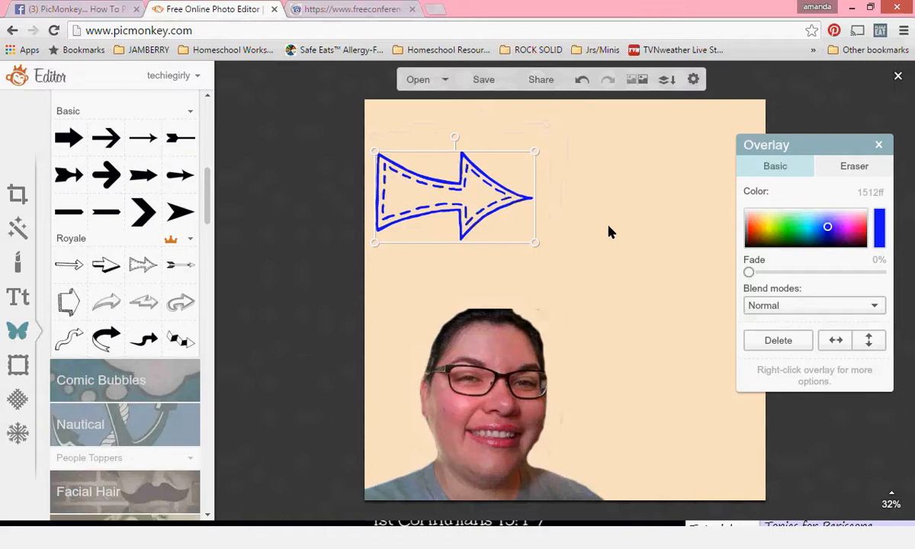
{"action": "left_click_drag", "start_coordinate": [535, 246], "coordinate": [499, 226]}
{"action": "left_click", "coordinate": [301, 269]}
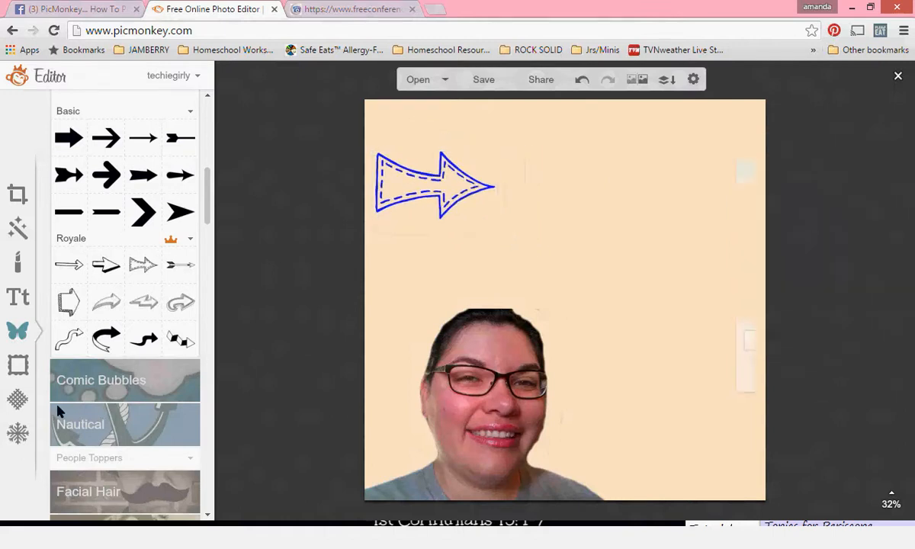
Step: Add the green-and-white striped top hat from the Kringle Caps in the SantaLand theme
{"action": "left_click", "coordinate": [17, 436]}
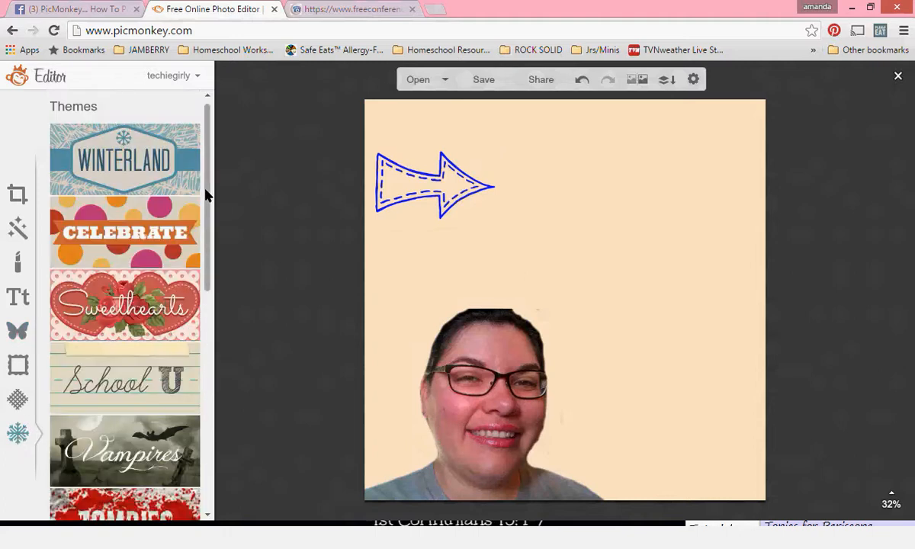
{"action": "left_click_drag", "start_coordinate": [204, 194], "coordinate": [169, 441]}
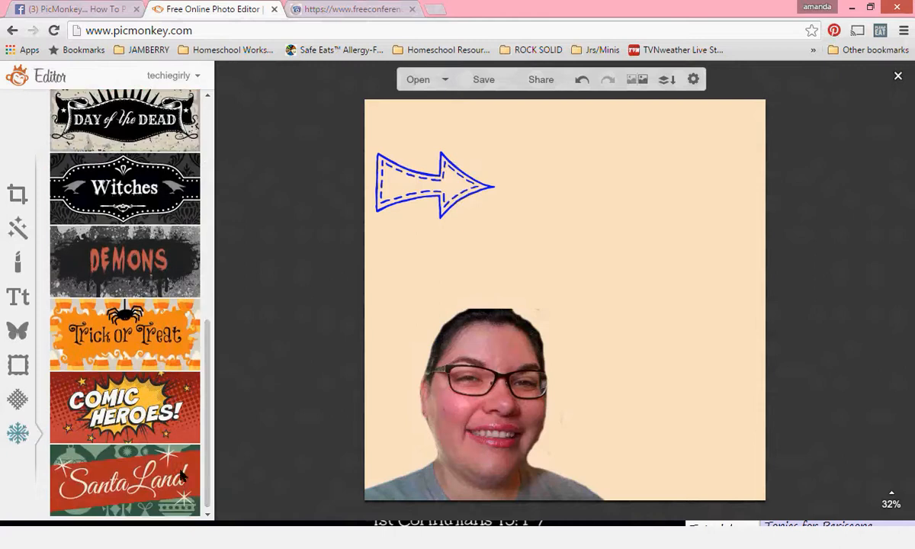
{"action": "left_click", "coordinate": [153, 481]}
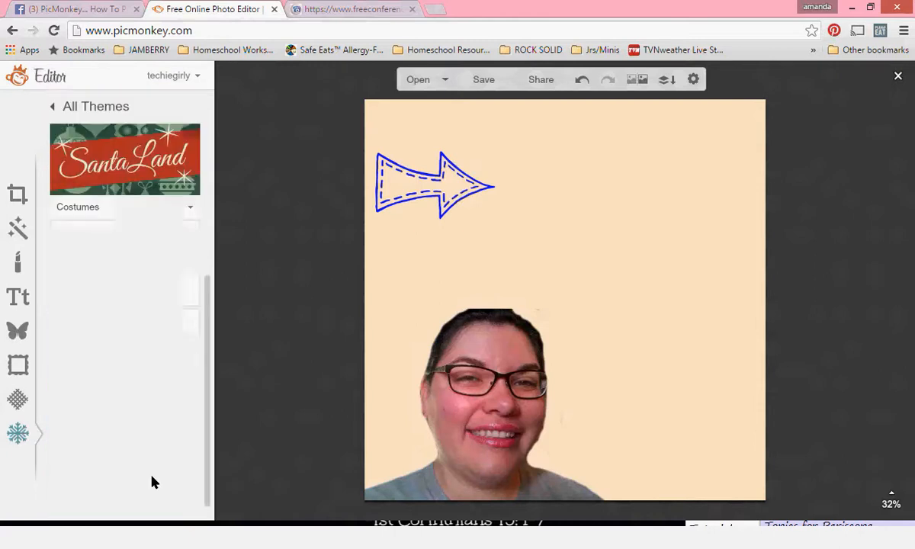
{"action": "scroll", "coordinate": [206, 263], "scroll_direction": "down", "scroll_amount": 1}
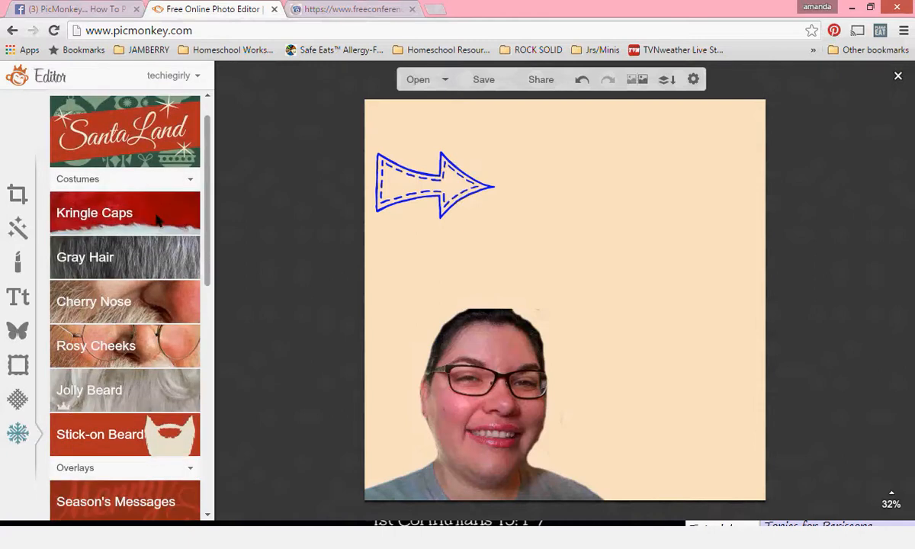
{"action": "left_click", "coordinate": [151, 215]}
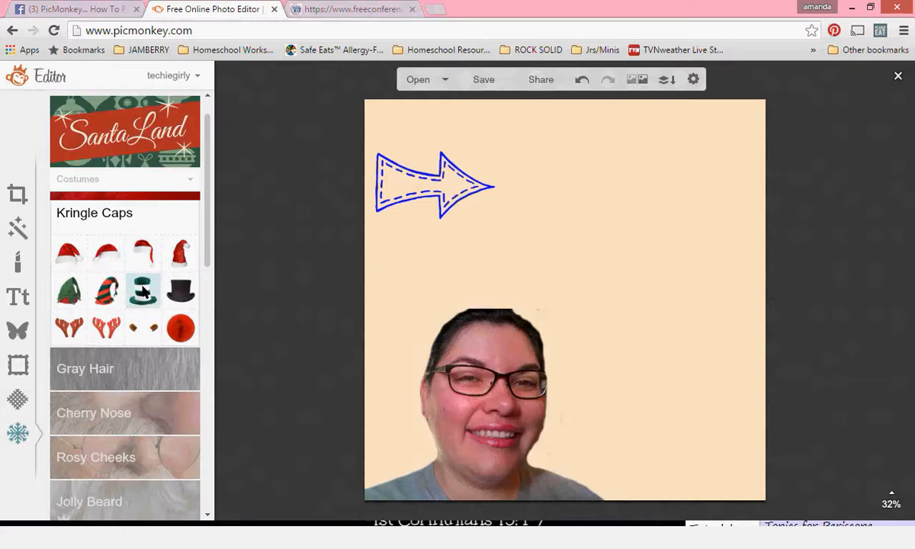
{"action": "left_click", "coordinate": [144, 292]}
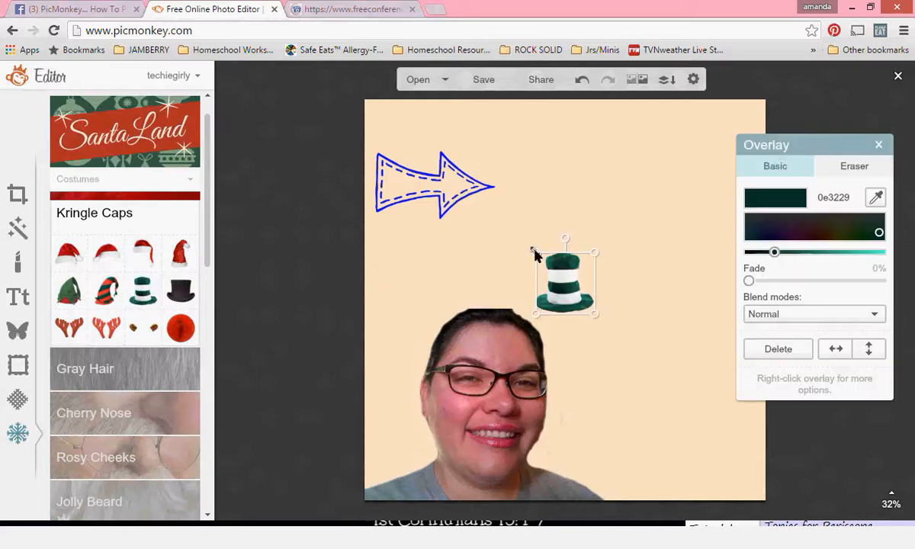
Step: Enlarge the green-and-white striped hat and fit it onto the top of the face's head
{"action": "left_click_drag", "start_coordinate": [534, 249], "coordinate": [466, 189]}
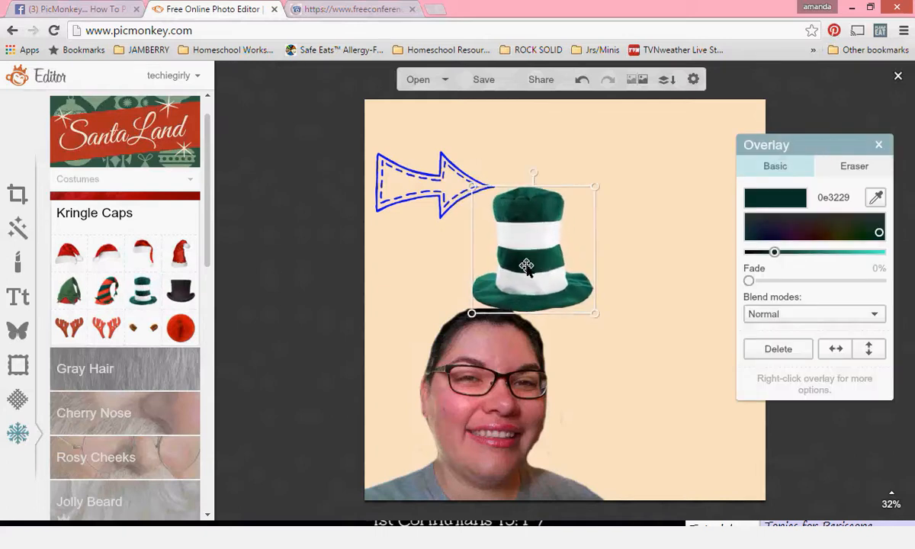
{"action": "left_click_drag", "start_coordinate": [527, 265], "coordinate": [493, 298]}
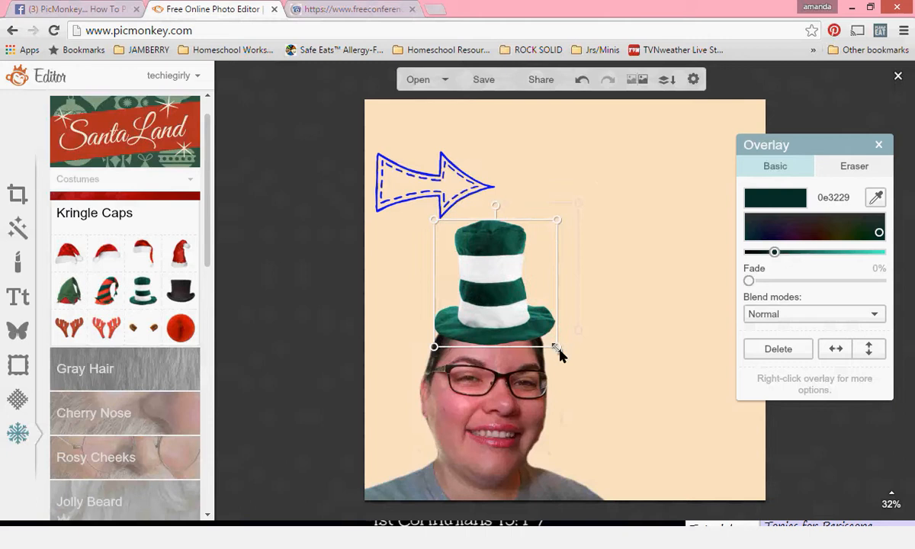
{"action": "left_click_drag", "start_coordinate": [558, 348], "coordinate": [584, 373]}
{"action": "left_click_drag", "start_coordinate": [533, 347], "coordinate": [515, 323]}
{"action": "left_click", "coordinate": [272, 295]}
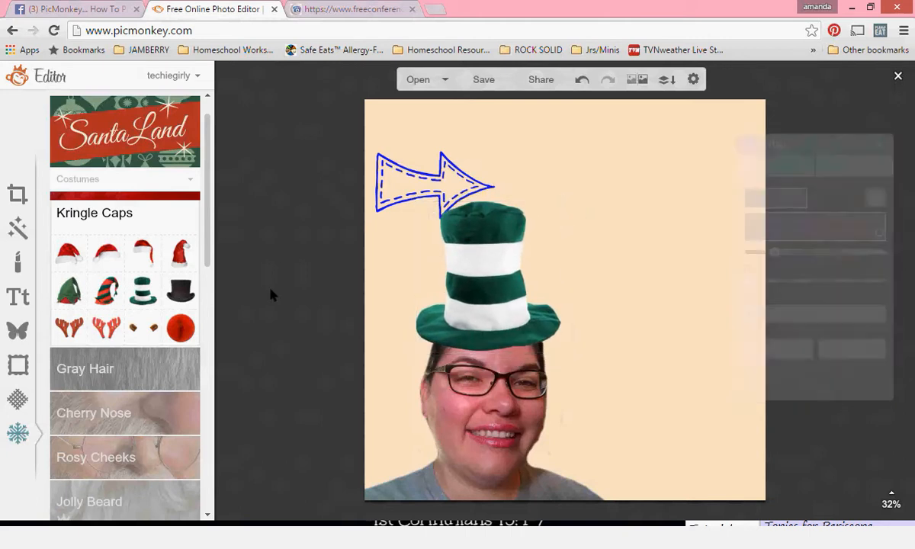
Step: Choose the Emily's Candy font from the Sweet Nothings group for new text
{"action": "left_click", "coordinate": [17, 303]}
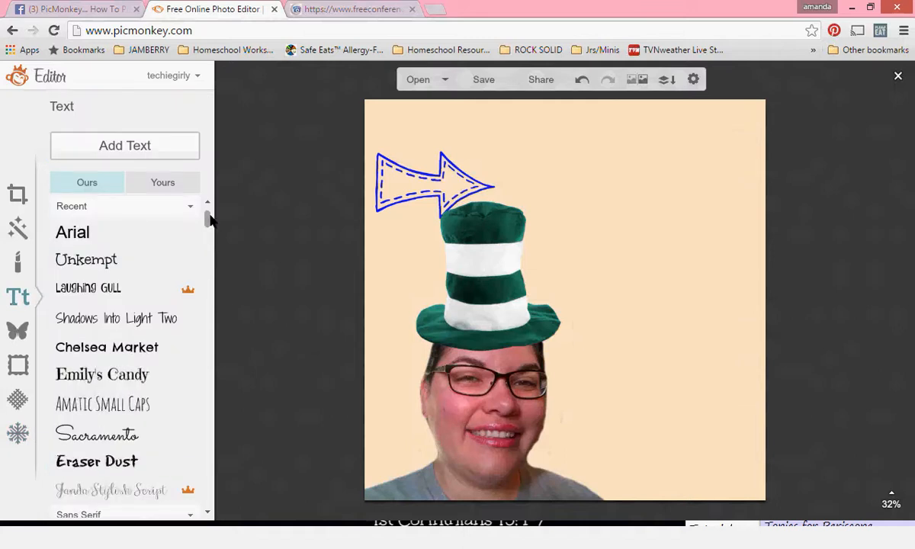
{"action": "left_click_drag", "start_coordinate": [208, 220], "coordinate": [210, 276]}
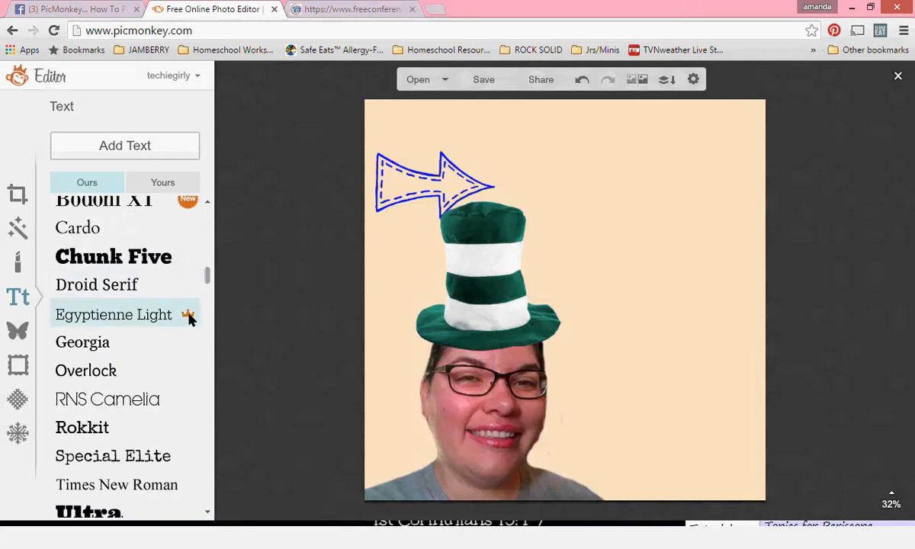
{"action": "left_click_drag", "start_coordinate": [207, 282], "coordinate": [207, 404]}
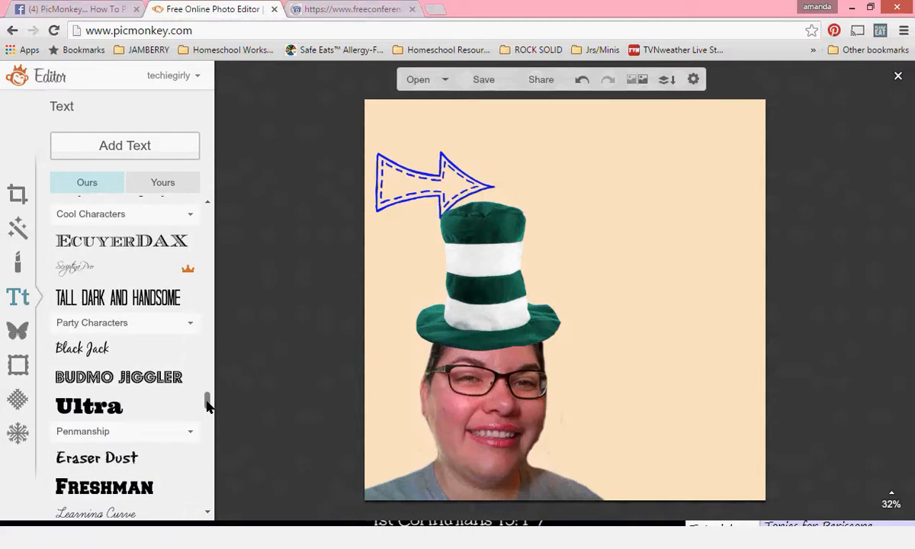
{"action": "left_click_drag", "start_coordinate": [207, 409], "coordinate": [207, 506]}
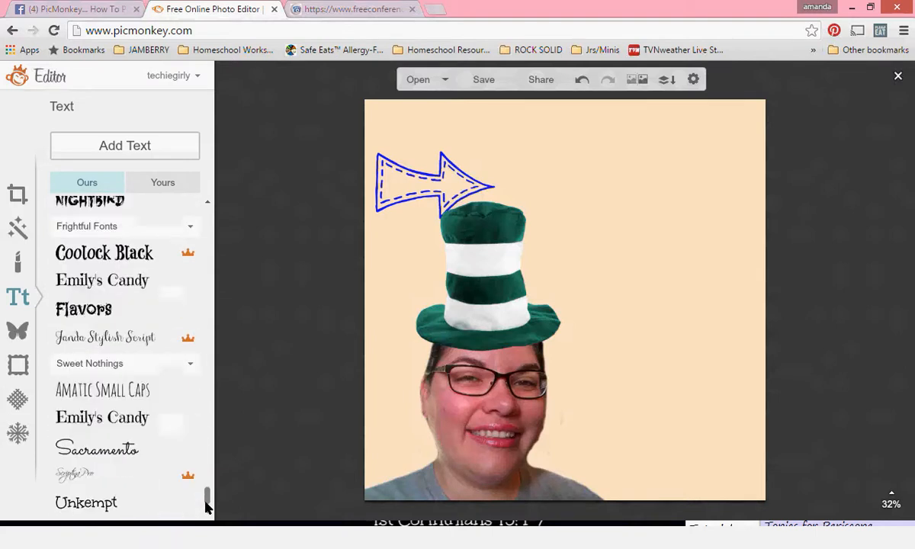
{"action": "left_click", "coordinate": [134, 417]}
Step: Add a text box just right of the arrow's tip reading "Happy New Year!"
{"action": "left_click", "coordinate": [141, 147]}
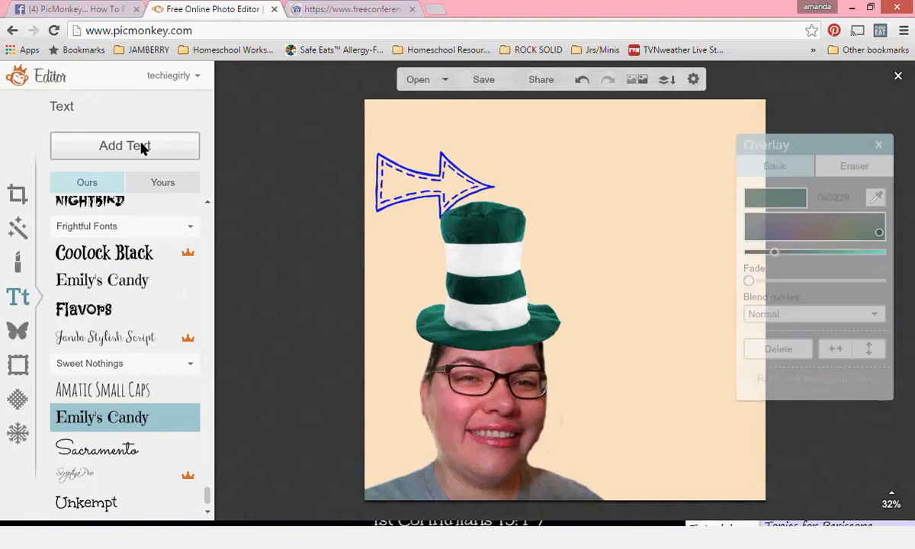
{"action": "left_click_drag", "start_coordinate": [608, 286], "coordinate": [651, 183]}
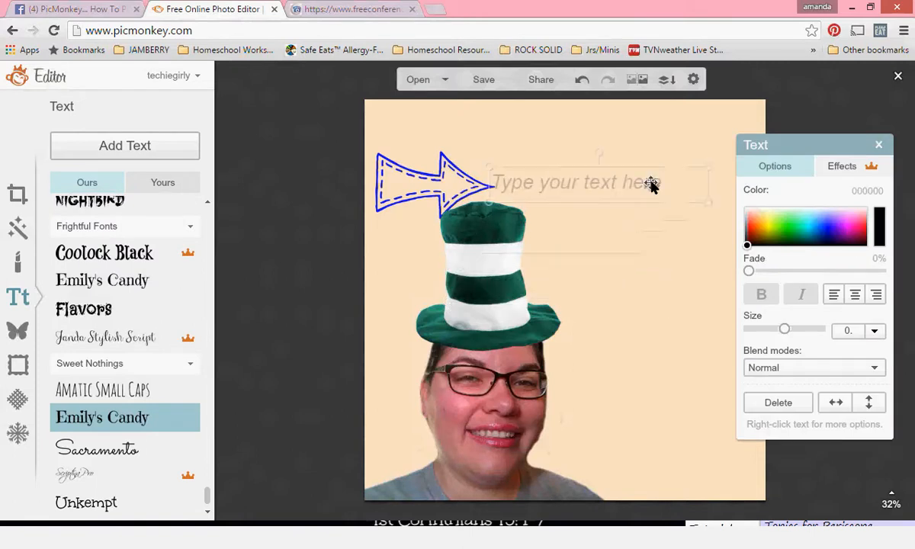
{"action": "type", "text": "HAppy"}
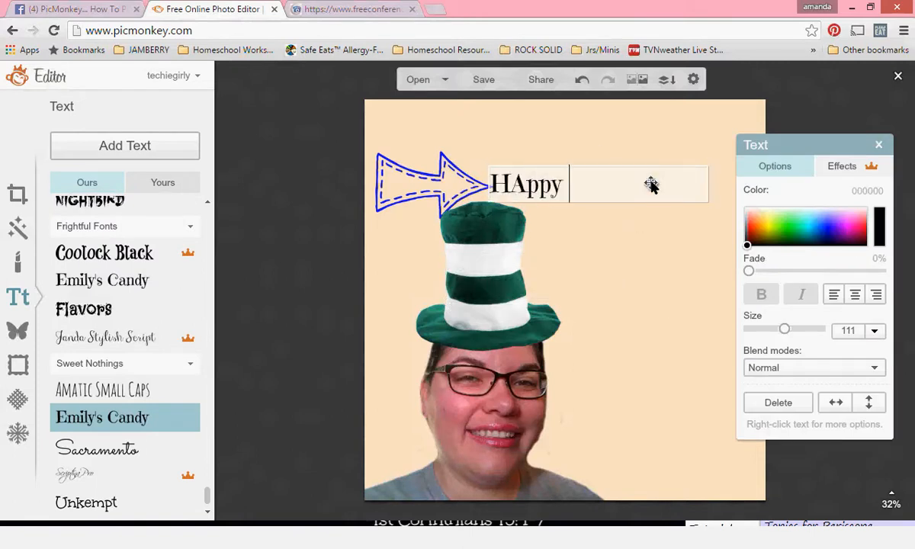
{"action": "key", "text": "BackSpace"}
{"action": "key", "text": "BackSpace"}
{"action": "key", "text": "BackSpace"}
{"action": "key", "text": "BackSpace"}
{"action": "key", "text": "BackSpace"}
{"action": "type", "text": "appy N"}
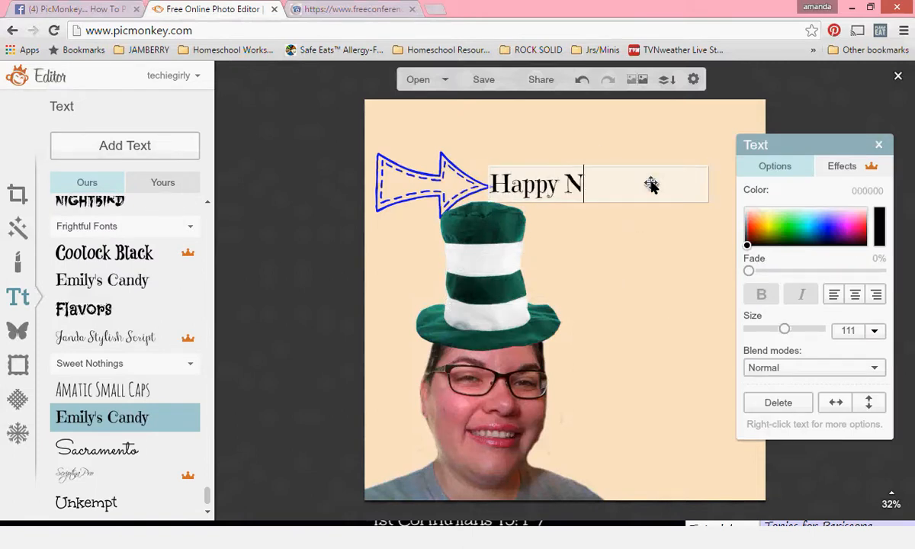
{"action": "type", "text": "ew Year!"}
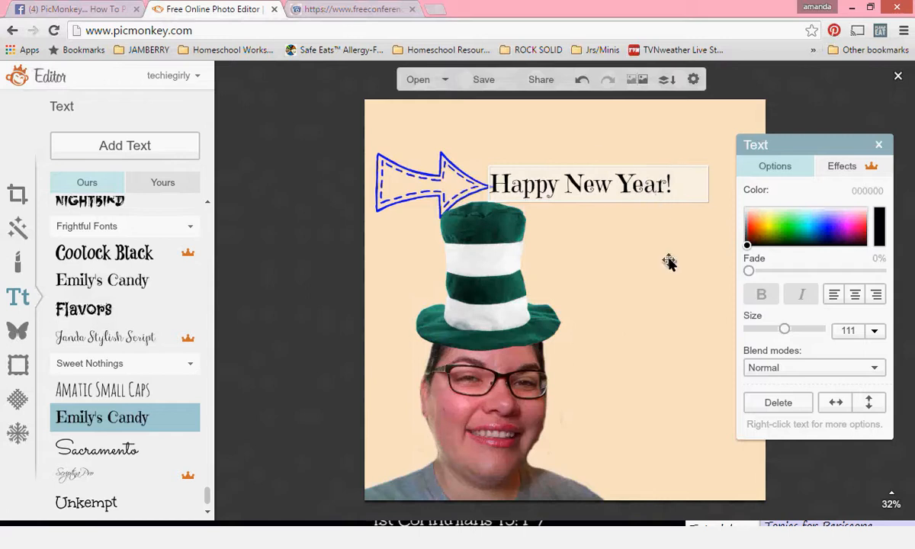
Step: Center-align the greeting, enlarge it to size 221, and place it to the right of the hat
{"action": "left_click", "coordinate": [854, 294]}
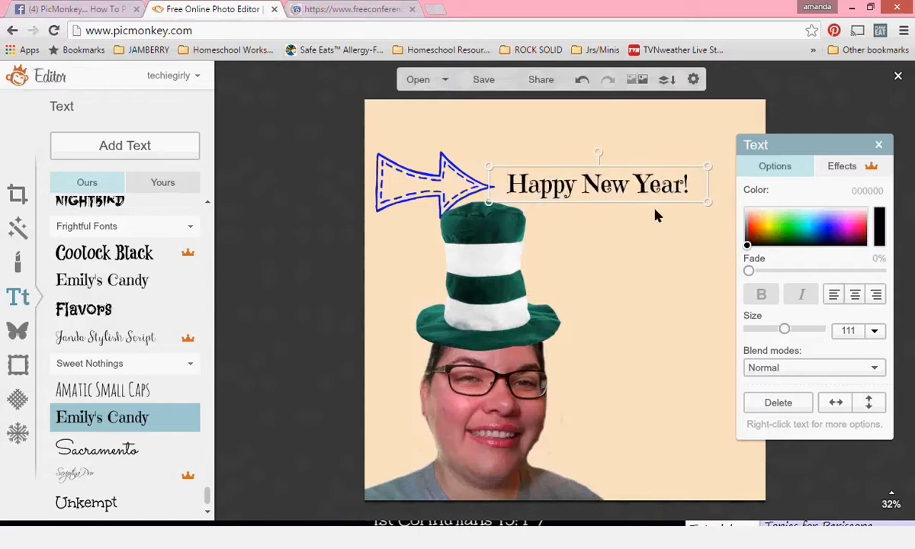
{"action": "left_click_drag", "start_coordinate": [784, 328], "coordinate": [805, 327]}
{"action": "left_click_drag", "start_coordinate": [587, 190], "coordinate": [634, 233]}
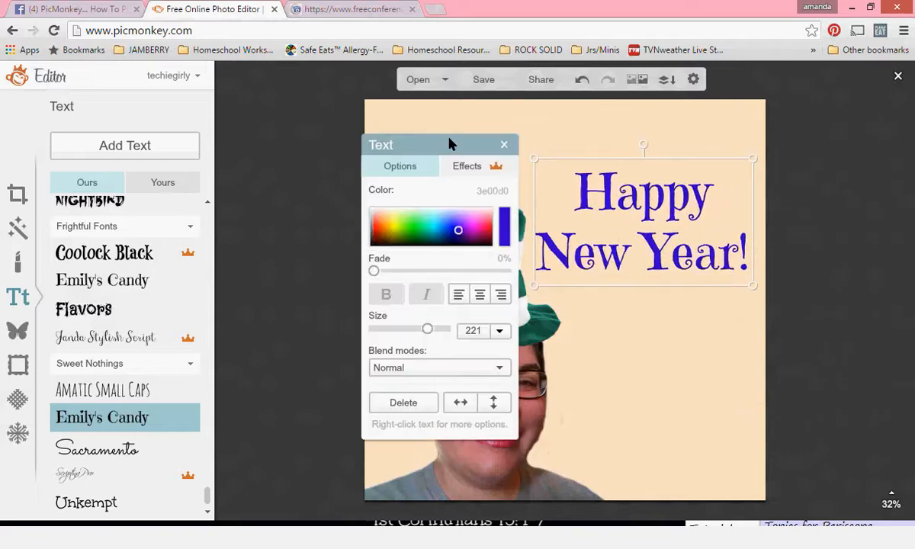
Step: Color the "Happy New Year!" greeting green, keeping the text settings clear of the canvas
{"action": "left_click_drag", "start_coordinate": [450, 143], "coordinate": [286, 149]}
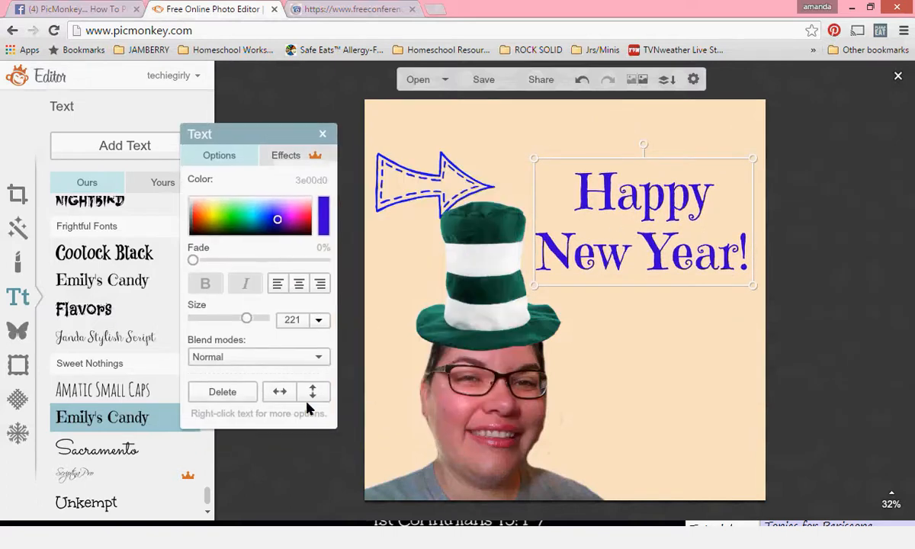
{"action": "left_click", "coordinate": [231, 211]}
{"action": "left_click", "coordinate": [270, 434]}
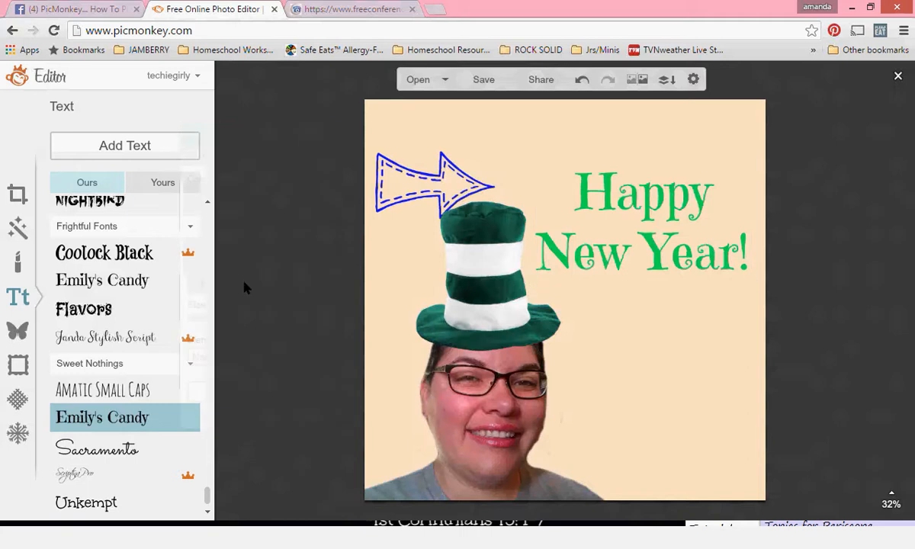
Step: Add the white firework burst from the Fireworks overlays in the Elements group
{"action": "left_click", "coordinate": [17, 367]}
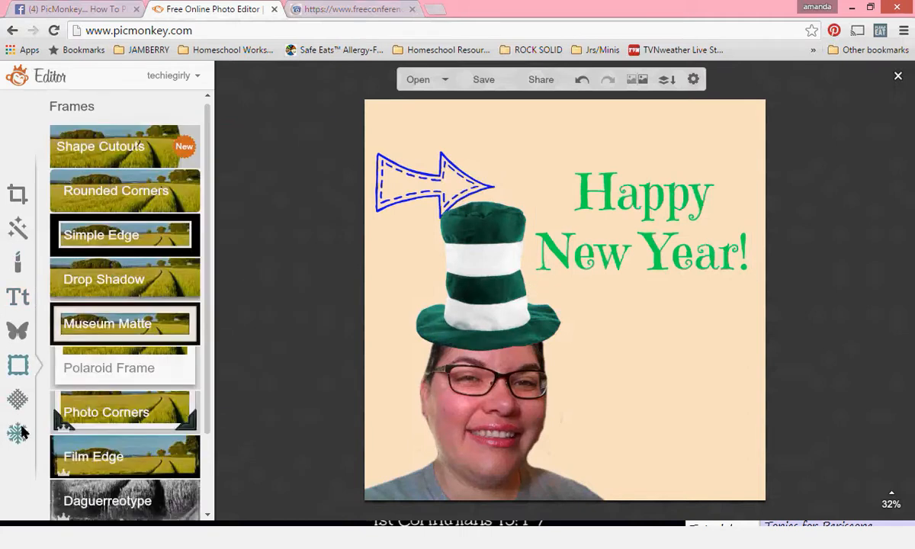
{"action": "left_click", "coordinate": [20, 331]}
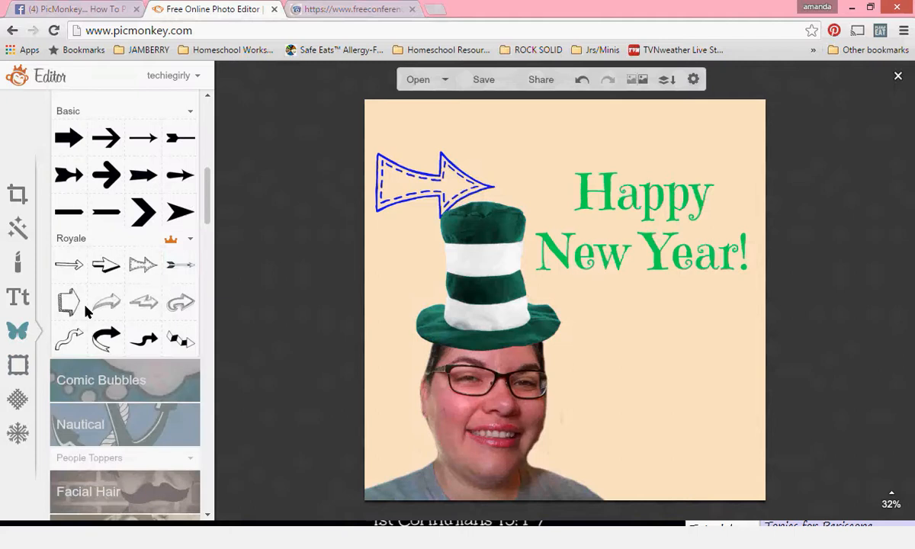
{"action": "left_click_drag", "start_coordinate": [204, 180], "coordinate": [204, 174]}
{"action": "left_click", "coordinate": [190, 190]}
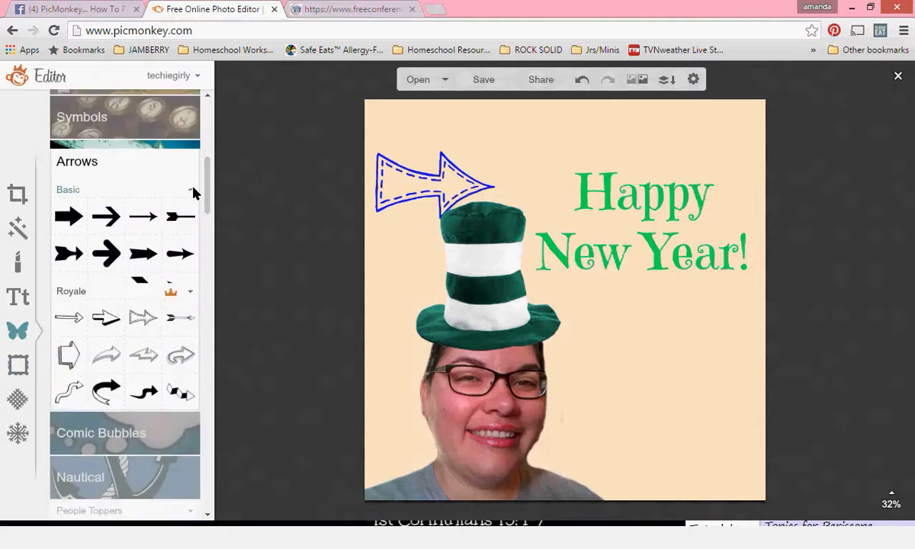
{"action": "left_click", "coordinate": [80, 170]}
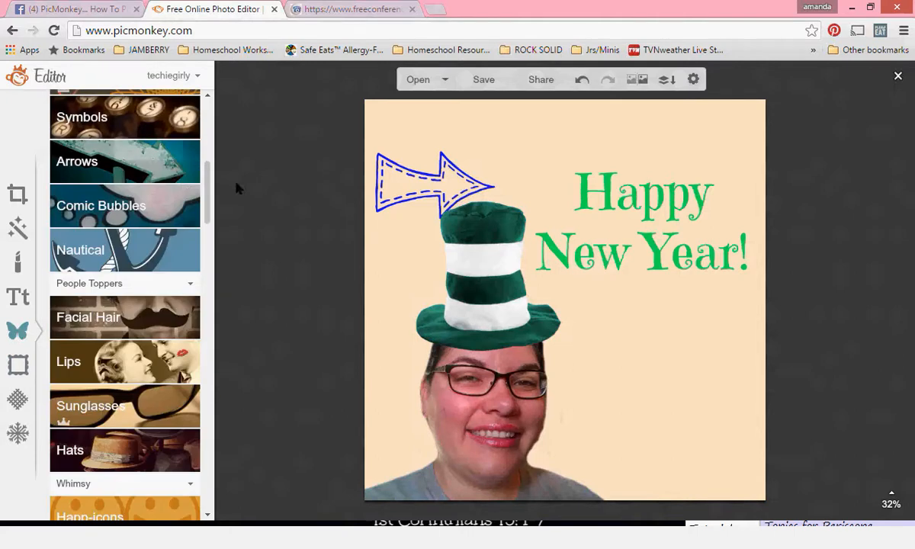
{"action": "scroll", "coordinate": [208, 193], "scroll_direction": "down", "scroll_amount": 1}
{"action": "mouse_move", "coordinate": [206, 193]}
{"action": "left_mouse_down"}
{"action": "mouse_move", "coordinate": [206, 129]}
{"action": "mouse_move", "coordinate": [204, 232]}
{"action": "left_mouse_up"}
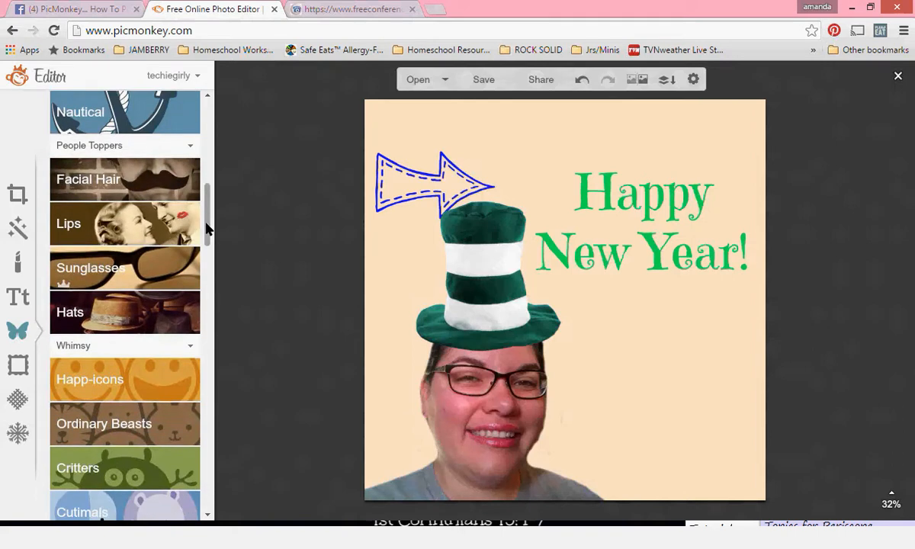
{"action": "left_click_drag", "start_coordinate": [206, 228], "coordinate": [209, 252]}
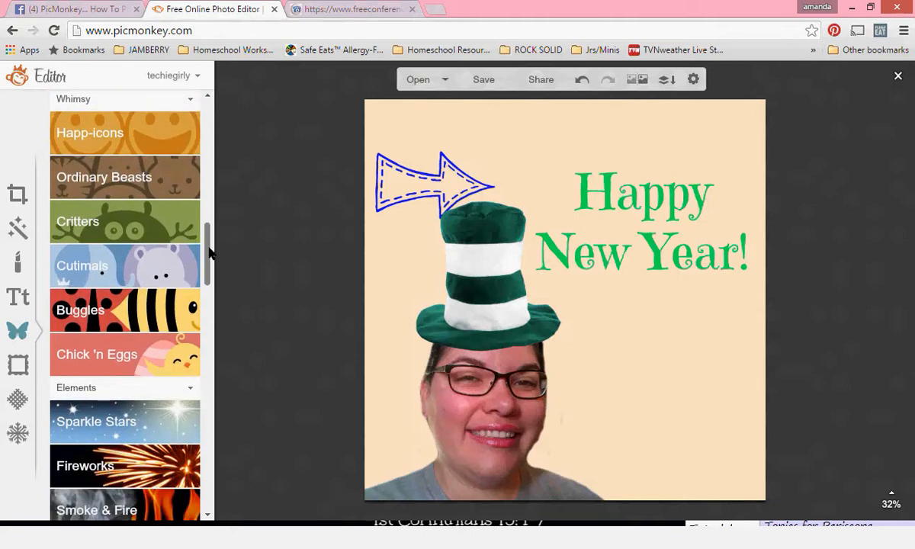
{"action": "scroll", "coordinate": [210, 253], "scroll_direction": "down", "scroll_amount": 3}
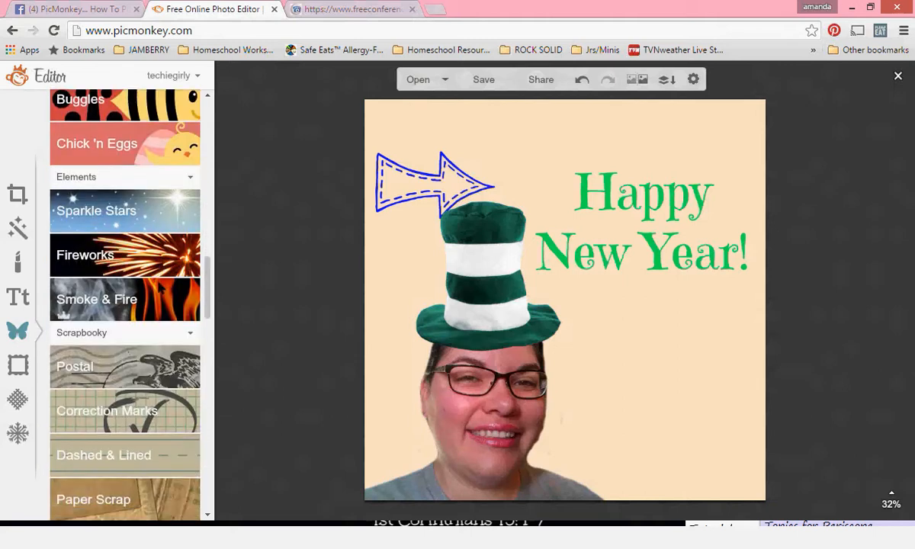
{"action": "left_click", "coordinate": [184, 262]}
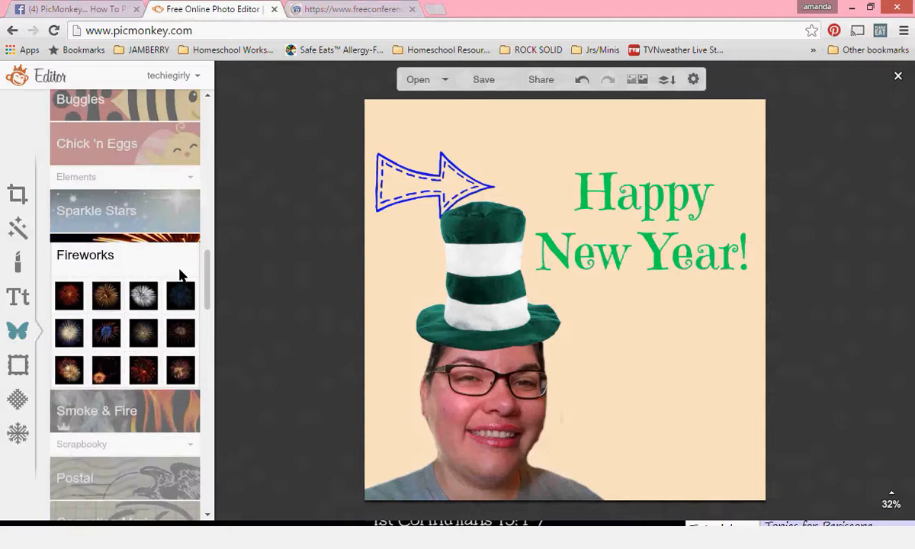
{"action": "left_click", "coordinate": [143, 296]}
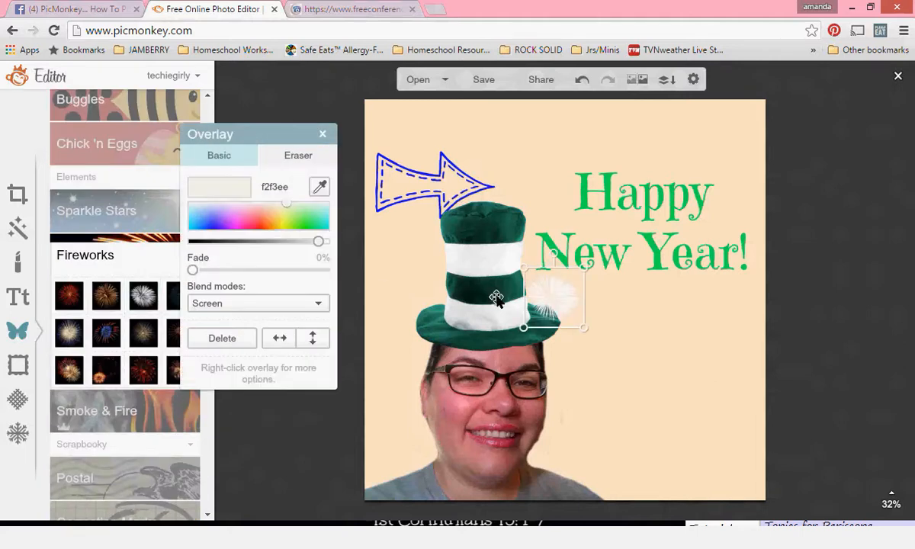
Step: Enlarge the white firework around the "Happy New Year!" greeting and send it to the back
{"action": "left_click_drag", "start_coordinate": [525, 267], "coordinate": [417, 160]}
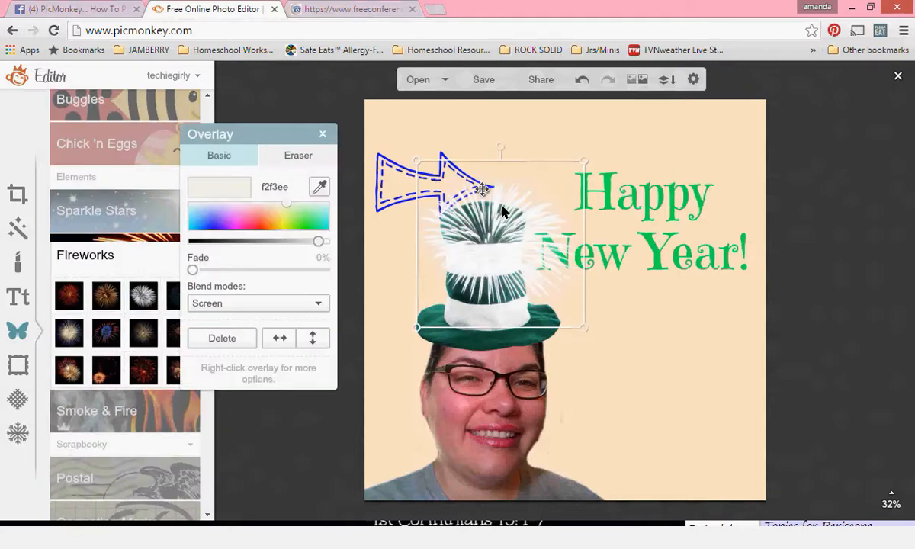
{"action": "left_click_drag", "start_coordinate": [508, 227], "coordinate": [607, 166]}
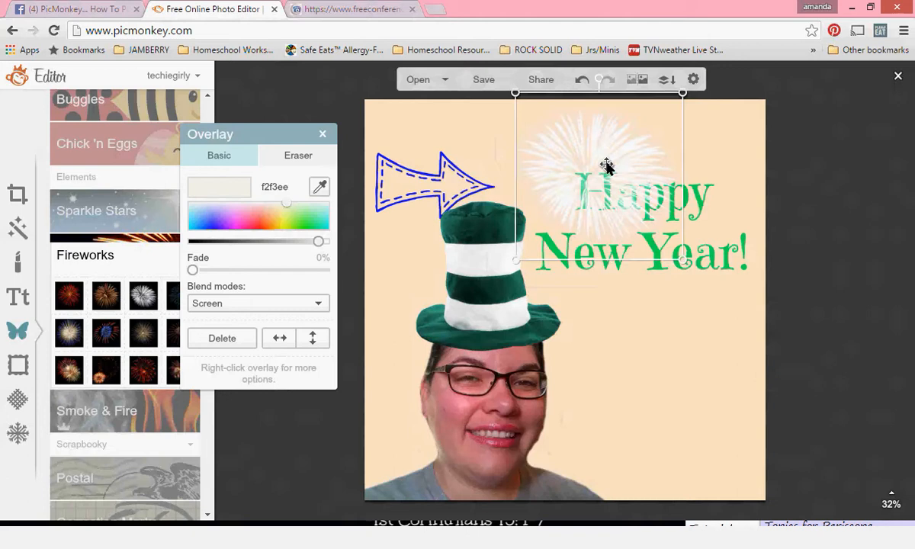
{"action": "right_click", "coordinate": [608, 166]}
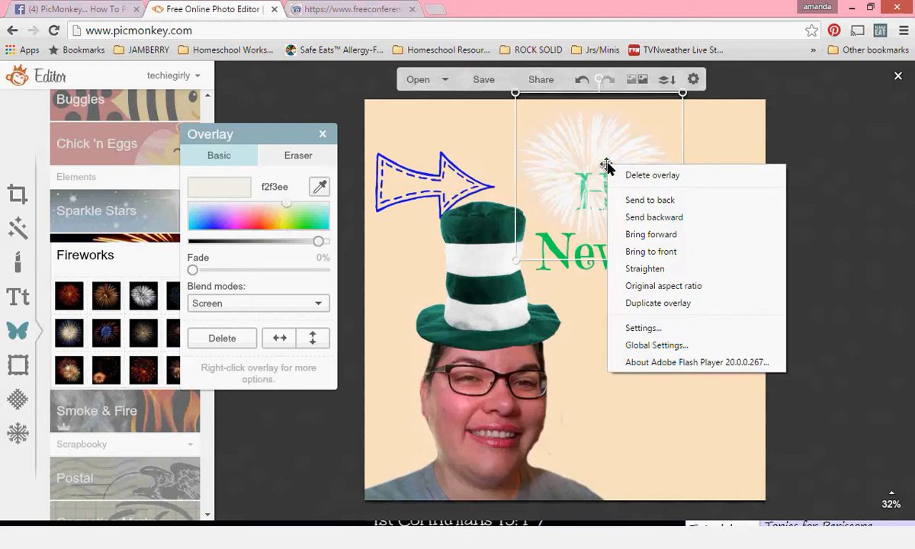
{"action": "left_click", "coordinate": [642, 202]}
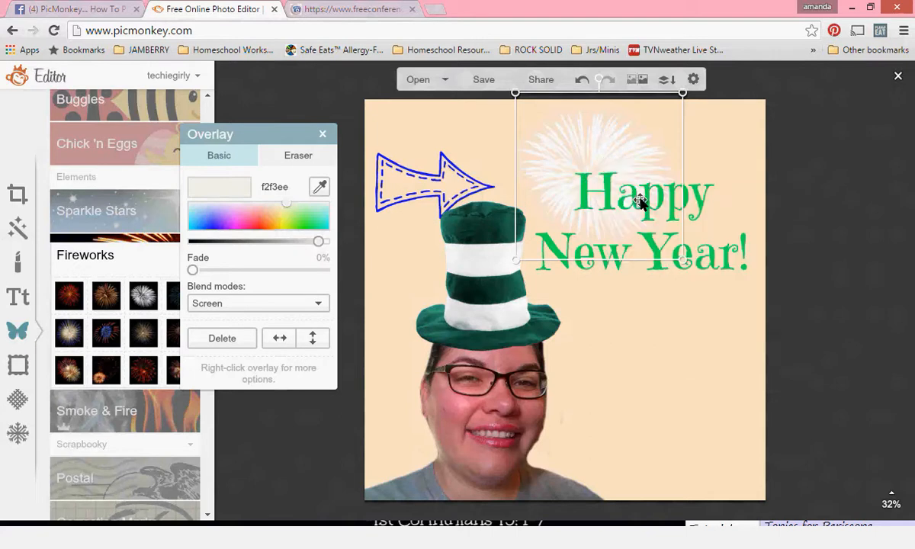
{"action": "left_click", "coordinate": [683, 349]}
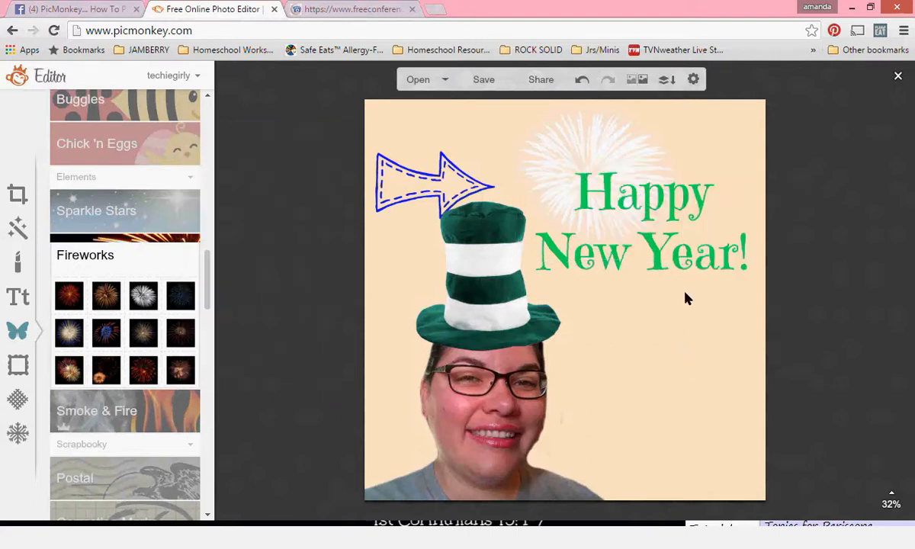
{"action": "left_click", "coordinate": [560, 163]}
{"action": "left_click", "coordinate": [717, 310]}
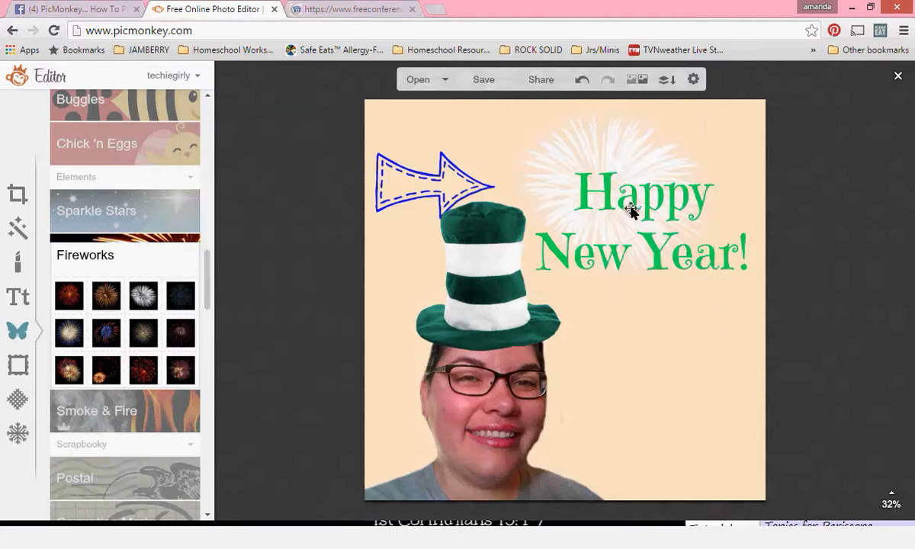
Step: Delete the face overlay and move the striped hat up over the arrow's head, left of the greeting
{"action": "left_click", "coordinate": [498, 420]}
{"action": "key", "text": "Delete"}
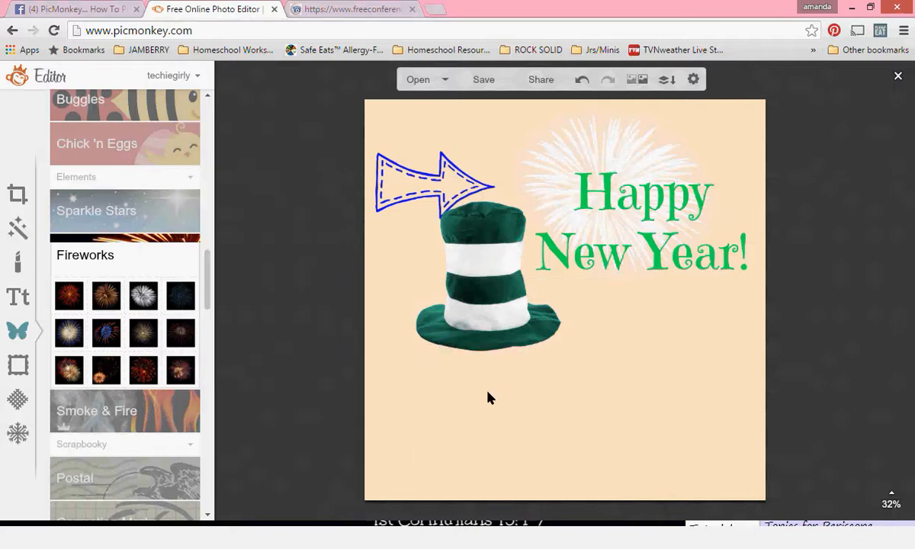
{"action": "left_click_drag", "start_coordinate": [480, 260], "coordinate": [666, 188]}
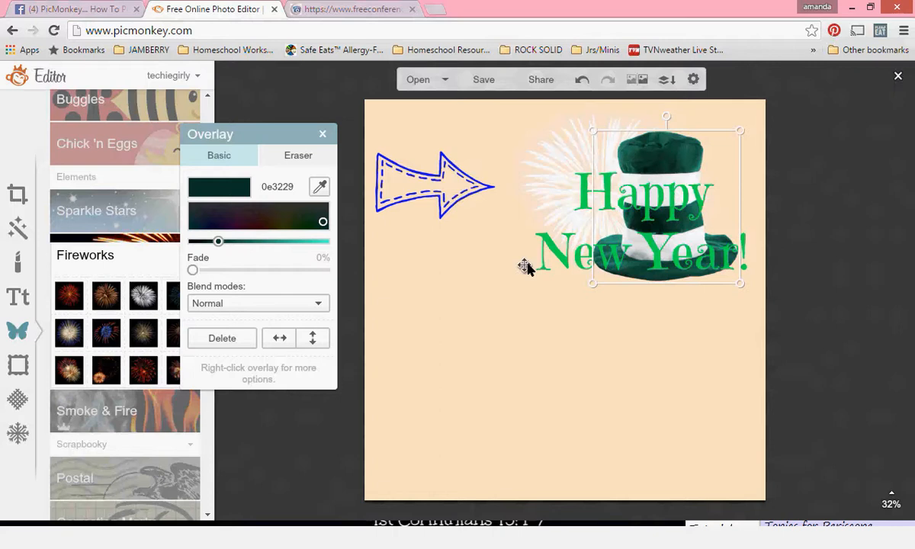
{"action": "left_click_drag", "start_coordinate": [610, 217], "coordinate": [436, 216]}
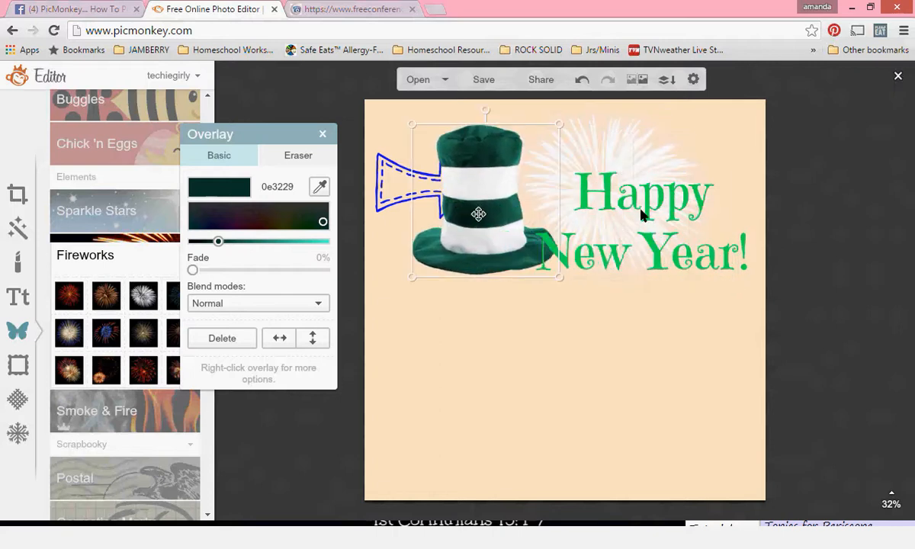
{"action": "left_click", "coordinate": [662, 354]}
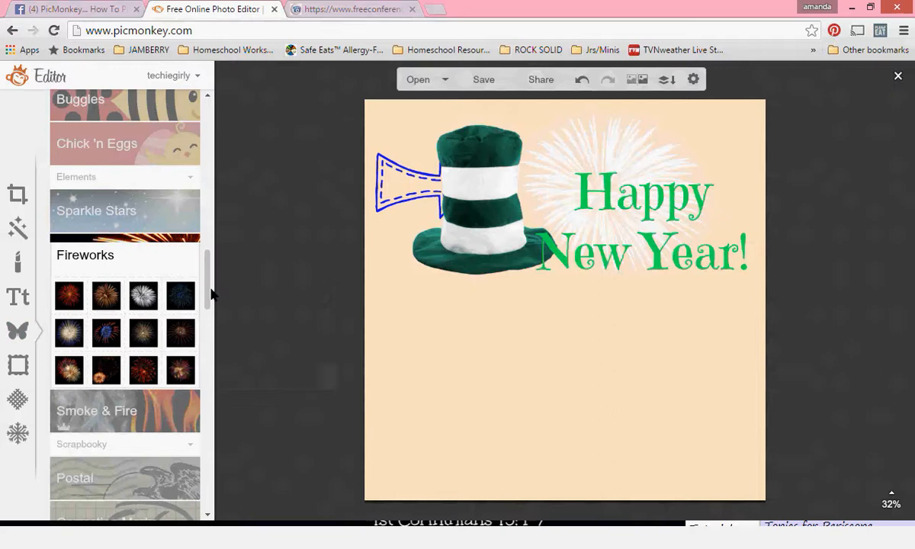
Step: Add the two-person selfie as a custom overlay, enlarge it greatly and place it over the lower part of the canvas
{"action": "left_click_drag", "start_coordinate": [211, 290], "coordinate": [210, 90]}
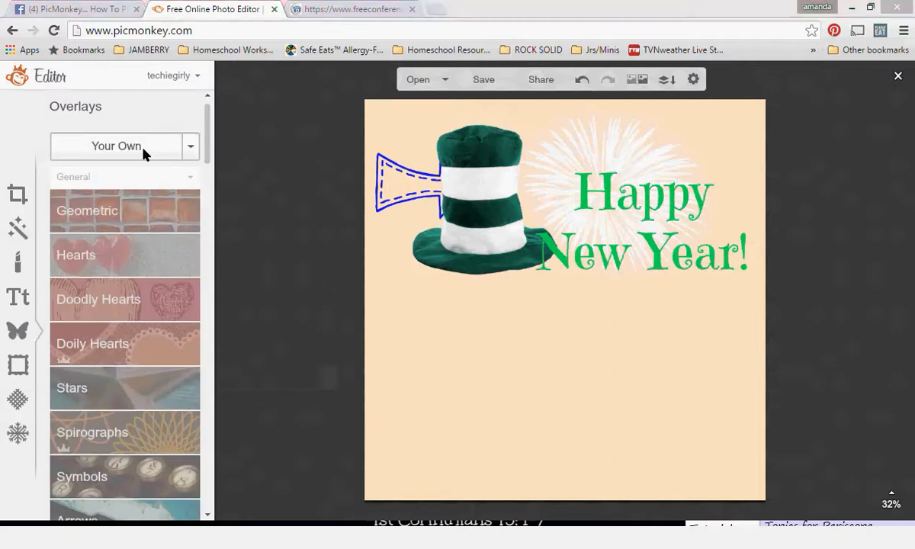
{"action": "left_click", "coordinate": [144, 152]}
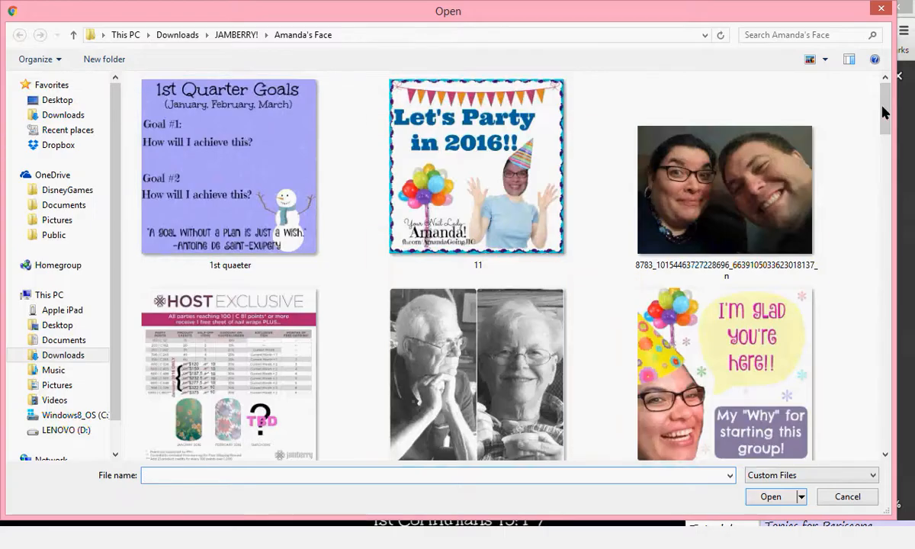
{"action": "double_click", "coordinate": [691, 197]}
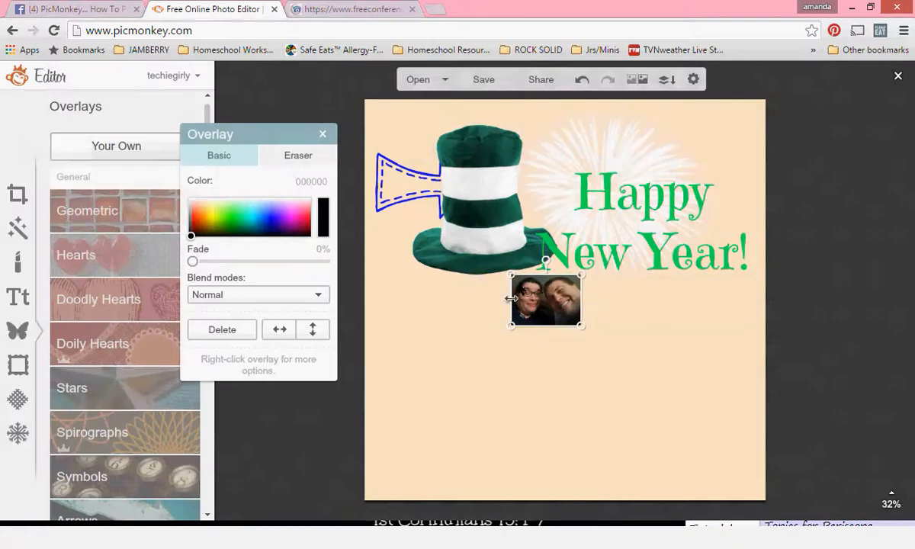
{"action": "left_click_drag", "start_coordinate": [512, 278], "coordinate": [344, 152]}
{"action": "left_click_drag", "start_coordinate": [579, 328], "coordinate": [759, 451]}
{"action": "left_click_drag", "start_coordinate": [556, 352], "coordinate": [603, 434]}
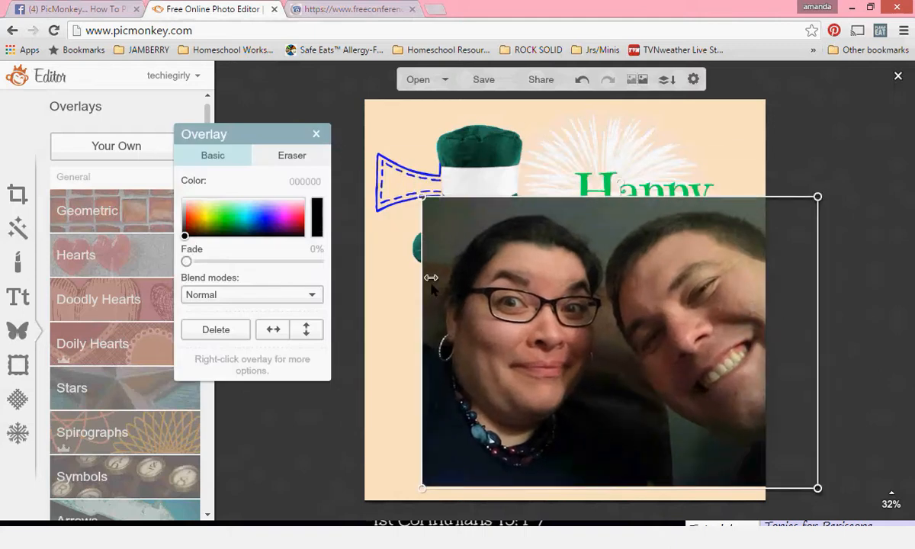
Step: Set the overlay eraser size to 64 and erase a path around the woman's head, neck and shoulder
{"action": "left_click", "coordinate": [294, 156]}
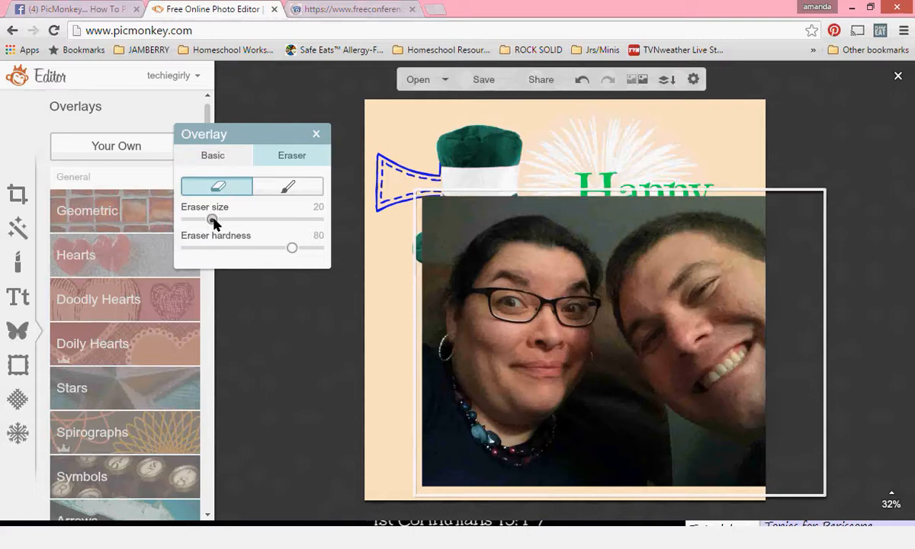
{"action": "left_click_drag", "start_coordinate": [212, 220], "coordinate": [283, 226]}
{"action": "left_click_drag", "start_coordinate": [285, 222], "coordinate": [270, 221]}
{"action": "mouse_move", "coordinate": [437, 348]}
{"action": "left_mouse_down"}
{"action": "mouse_move", "coordinate": [447, 260]}
{"action": "mouse_move", "coordinate": [472, 228]}
{"action": "mouse_move", "coordinate": [511, 210]}
{"action": "mouse_move", "coordinate": [578, 224]}
{"action": "mouse_move", "coordinate": [612, 262]}
{"action": "mouse_move", "coordinate": [607, 287]}
{"action": "mouse_move", "coordinate": [616, 306]}
{"action": "mouse_move", "coordinate": [604, 374]}
{"action": "mouse_move", "coordinate": [574, 417]}
{"action": "mouse_move", "coordinate": [620, 437]}
{"action": "mouse_move", "coordinate": [664, 478]}
{"action": "left_mouse_up"}
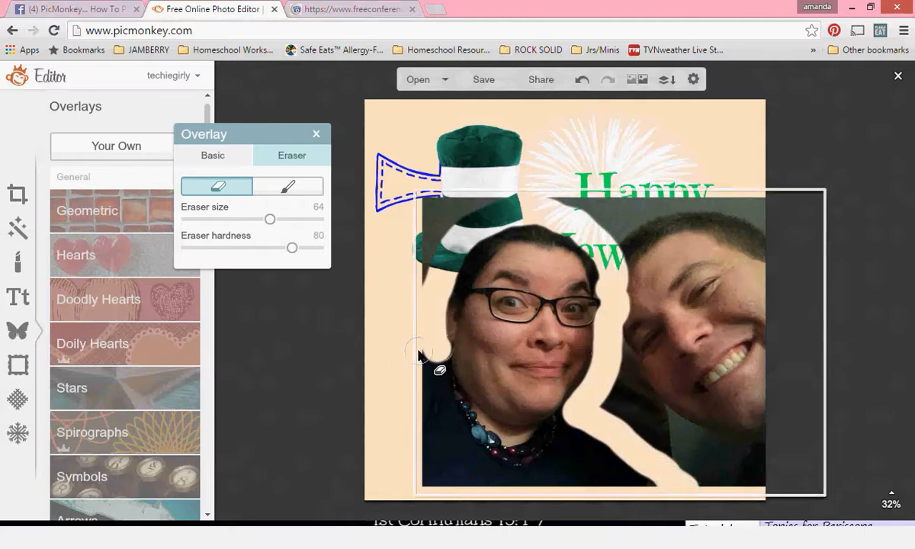
Step: Set the eraser size to 83 and erase the man and the remaining background around the woman
{"action": "left_click_drag", "start_coordinate": [270, 219], "coordinate": [297, 219]}
{"action": "mouse_move", "coordinate": [418, 258]}
{"action": "left_mouse_down"}
{"action": "mouse_move", "coordinate": [412, 200]}
{"action": "mouse_move", "coordinate": [457, 183]}
{"action": "mouse_move", "coordinate": [483, 196]}
{"action": "left_mouse_up"}
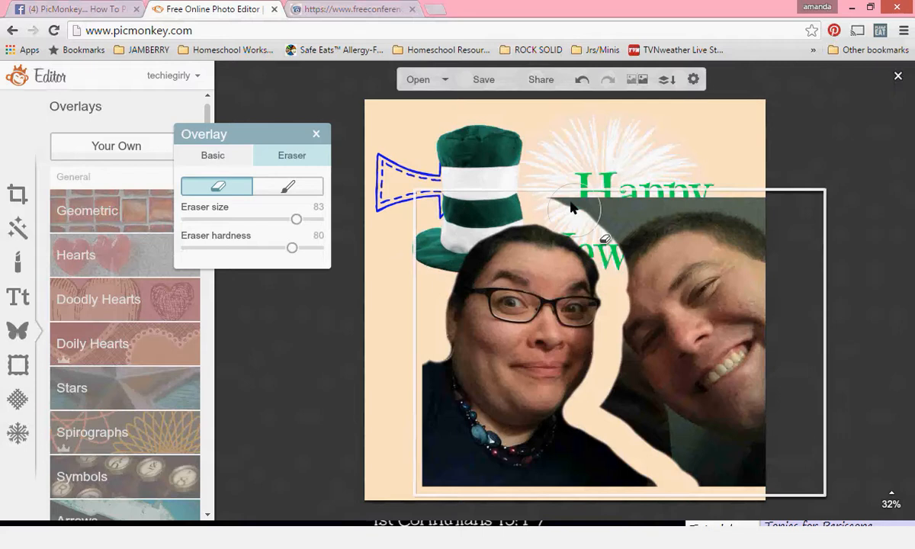
{"action": "mouse_move", "coordinate": [568, 204]}
{"action": "left_mouse_down"}
{"action": "mouse_move", "coordinate": [765, 210]}
{"action": "mouse_move", "coordinate": [688, 257]}
{"action": "mouse_move", "coordinate": [622, 229]}
{"action": "mouse_move", "coordinate": [672, 256]}
{"action": "mouse_move", "coordinate": [652, 297]}
{"action": "mouse_move", "coordinate": [642, 264]}
{"action": "mouse_move", "coordinate": [648, 343]}
{"action": "mouse_move", "coordinate": [621, 405]}
{"action": "mouse_move", "coordinate": [697, 466]}
{"action": "mouse_move", "coordinate": [753, 472]}
{"action": "mouse_move", "coordinate": [775, 456]}
{"action": "mouse_move", "coordinate": [761, 362]}
{"action": "mouse_move", "coordinate": [768, 263]}
{"action": "mouse_move", "coordinate": [762, 254]}
{"action": "mouse_move", "coordinate": [704, 301]}
{"action": "mouse_move", "coordinate": [706, 339]}
{"action": "mouse_move", "coordinate": [721, 346]}
{"action": "mouse_move", "coordinate": [716, 382]}
{"action": "mouse_move", "coordinate": [733, 438]}
{"action": "mouse_move", "coordinate": [682, 382]}
{"action": "left_mouse_up"}
{"action": "left_click_drag", "start_coordinate": [686, 346], "coordinate": [676, 356]}
{"action": "mouse_move", "coordinate": [678, 405]}
{"action": "left_mouse_down"}
{"action": "mouse_move", "coordinate": [755, 288]}
{"action": "mouse_move", "coordinate": [755, 267]}
{"action": "mouse_move", "coordinate": [715, 235]}
{"action": "left_mouse_up"}
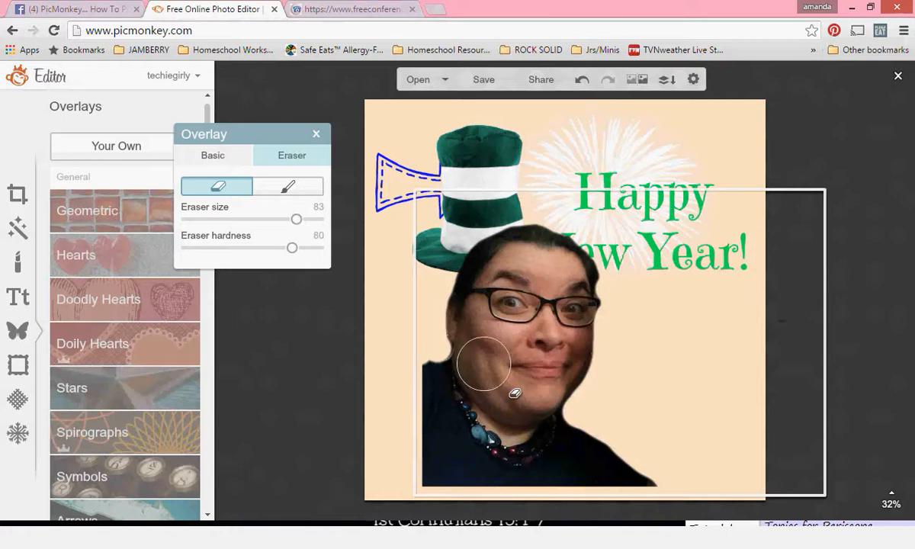
Step: Move the woman's cutout to the canvas's lower-left corner and erase the leftover photo strip near the right edge
{"action": "left_click", "coordinate": [221, 155]}
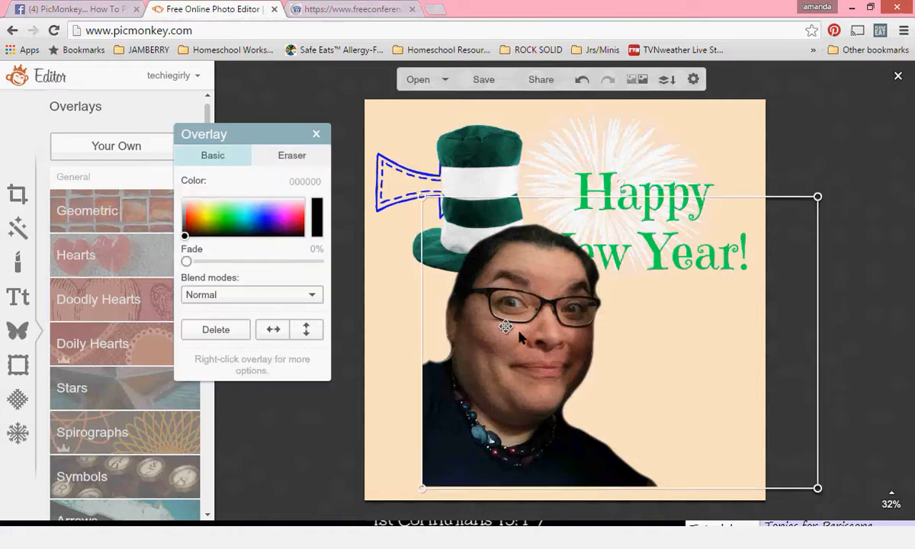
{"action": "left_click_drag", "start_coordinate": [520, 342], "coordinate": [452, 368]}
{"action": "left_click", "coordinate": [301, 162]}
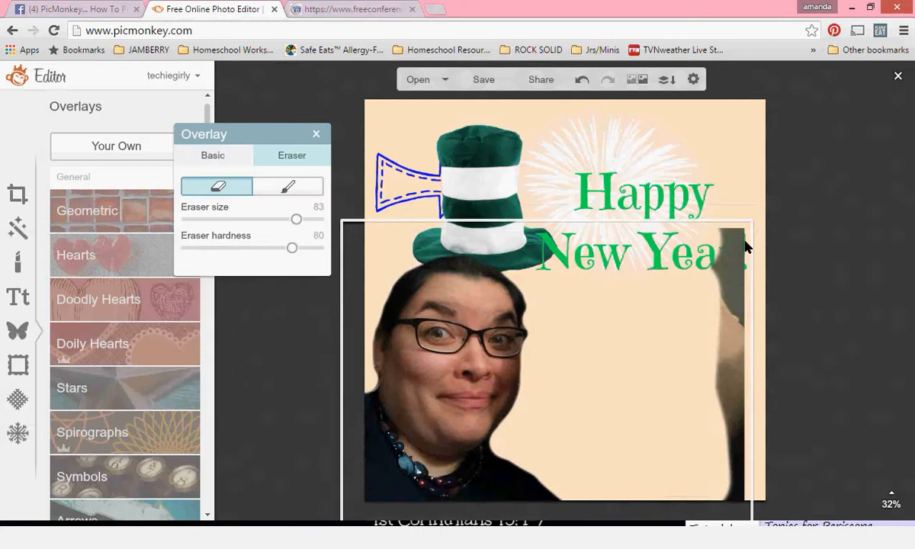
{"action": "mouse_move", "coordinate": [752, 238]}
{"action": "left_mouse_down"}
{"action": "mouse_move", "coordinate": [725, 243]}
{"action": "mouse_move", "coordinate": [744, 280]}
{"action": "mouse_move", "coordinate": [724, 407]}
{"action": "mouse_move", "coordinate": [733, 506]}
{"action": "left_mouse_up"}
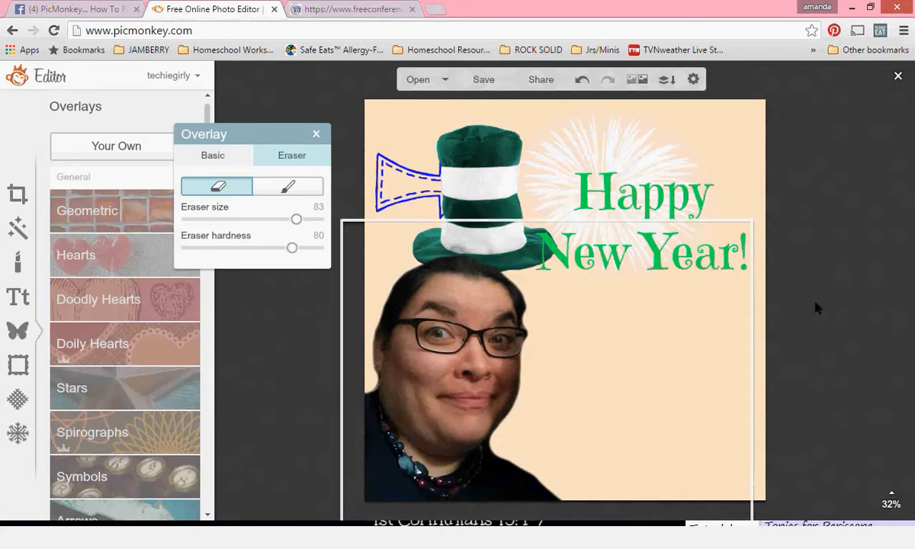
{"action": "left_click", "coordinate": [763, 280]}
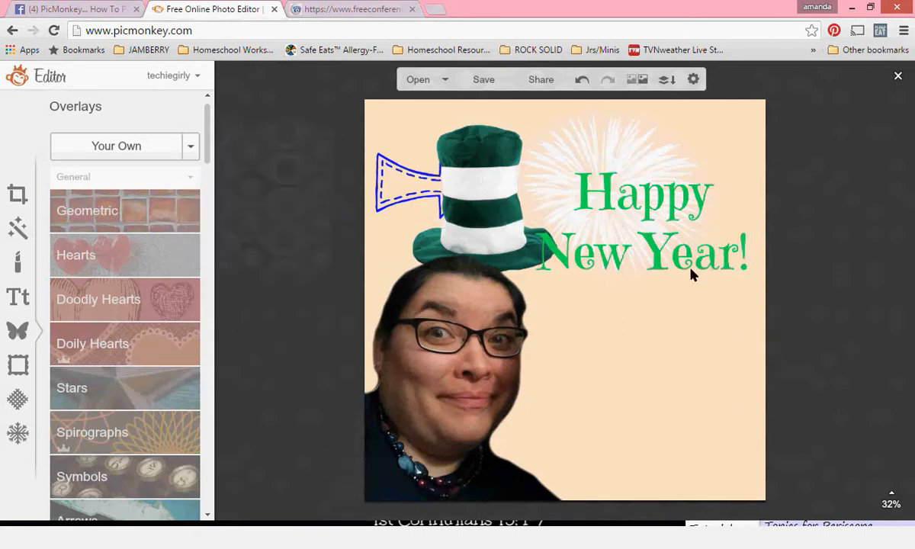
Step: Move the blue arrow below the greeting and shift the striped hat left above the woman's head
{"action": "left_click", "coordinate": [410, 189]}
{"action": "left_click_drag", "start_coordinate": [402, 180], "coordinate": [673, 322]}
{"action": "left_click", "coordinate": [492, 219]}
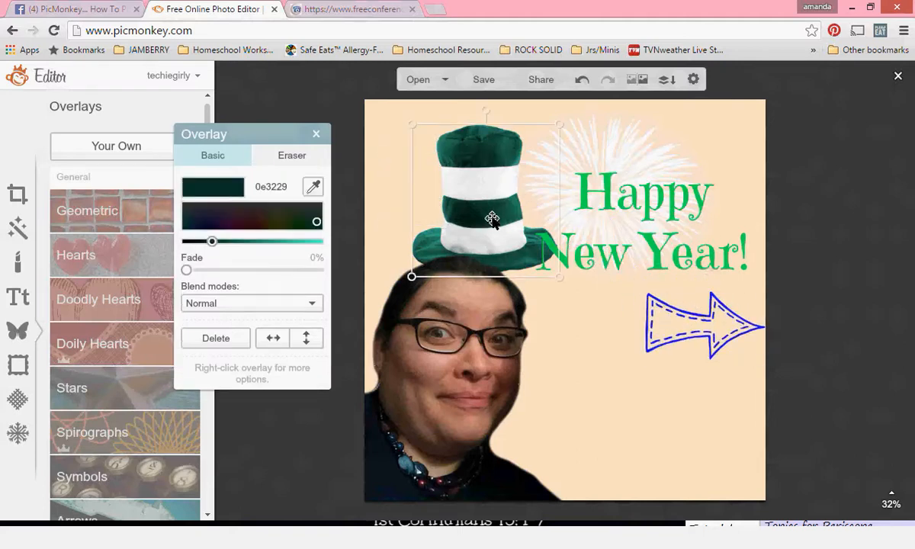
{"action": "left_click_drag", "start_coordinate": [492, 219], "coordinate": [454, 222]}
Step: Bring the striped hat to the front so it overlaps the woman's hair
{"action": "right_click", "coordinate": [454, 222]}
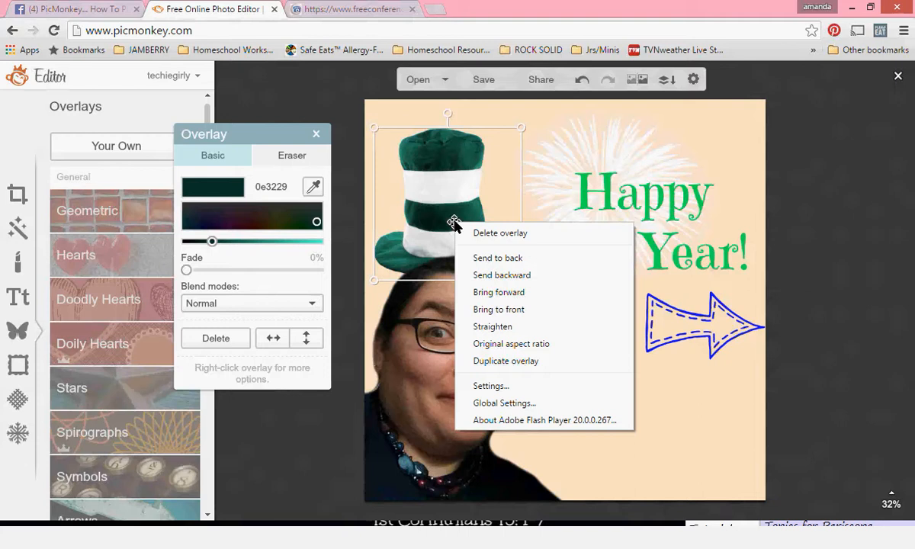
{"action": "left_click", "coordinate": [496, 293]}
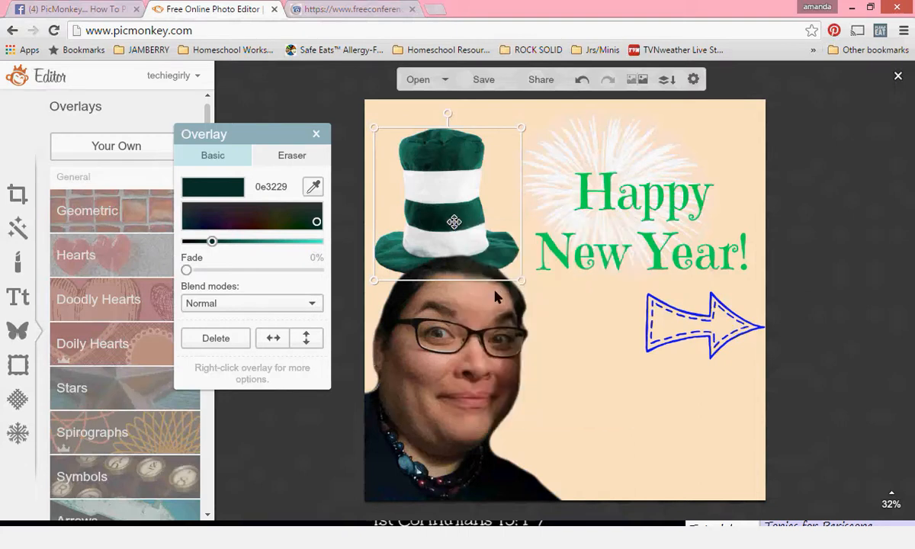
{"action": "right_click", "coordinate": [462, 200]}
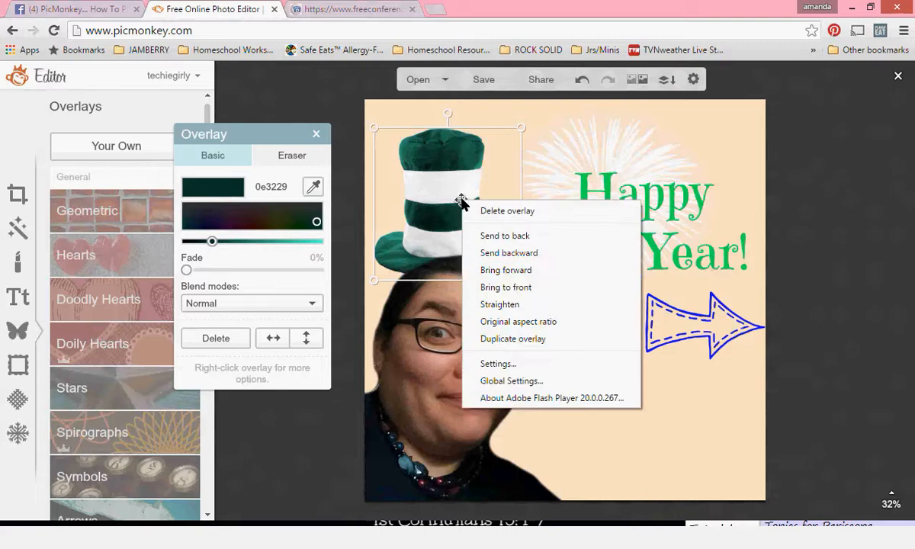
{"action": "left_click", "coordinate": [512, 286]}
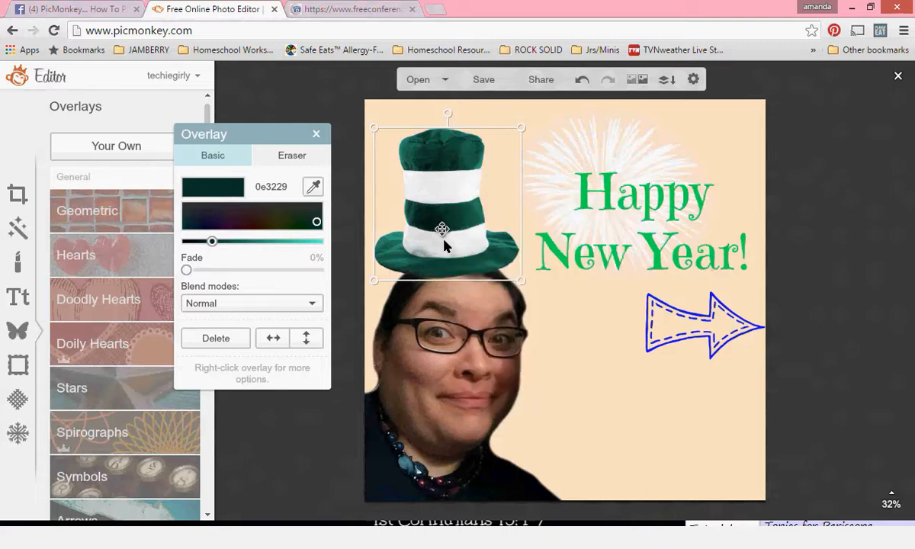
Step: Lower the hat onto the woman's head, tilt it counterclockwise, enlarge it slightly and align it with her hairline
{"action": "left_click_drag", "start_coordinate": [444, 244], "coordinate": [446, 269]}
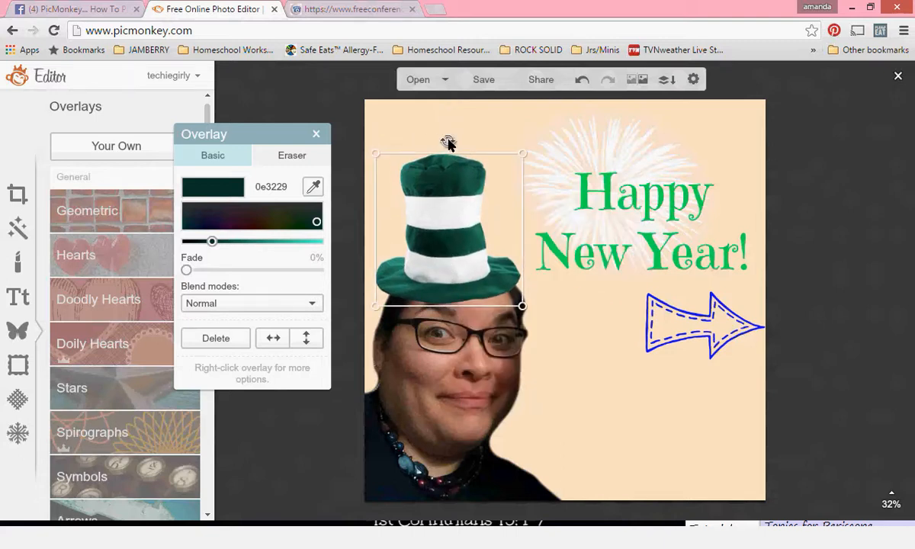
{"action": "left_click_drag", "start_coordinate": [447, 143], "coordinate": [429, 147]}
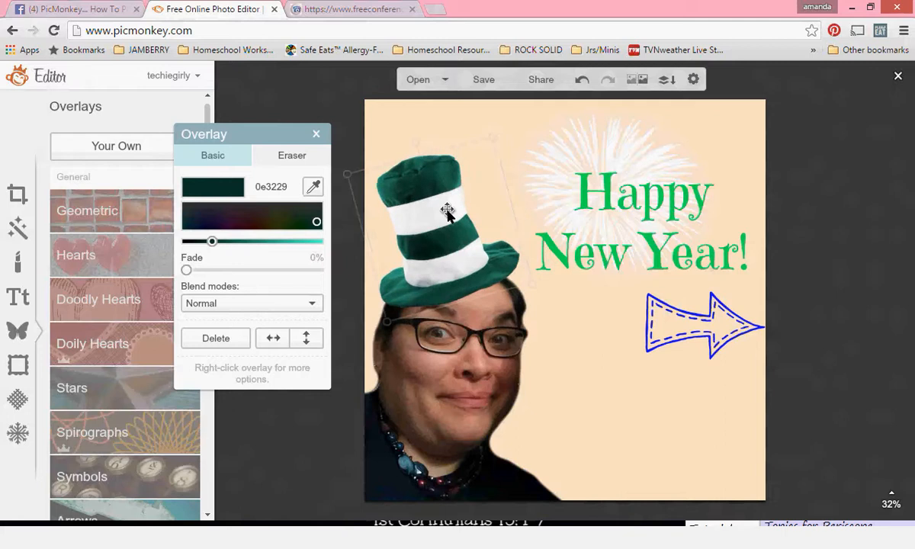
{"action": "left_click_drag", "start_coordinate": [447, 210], "coordinate": [447, 216]}
{"action": "left_click_drag", "start_coordinate": [532, 291], "coordinate": [552, 302]}
{"action": "left_click_drag", "start_coordinate": [461, 281], "coordinate": [444, 257]}
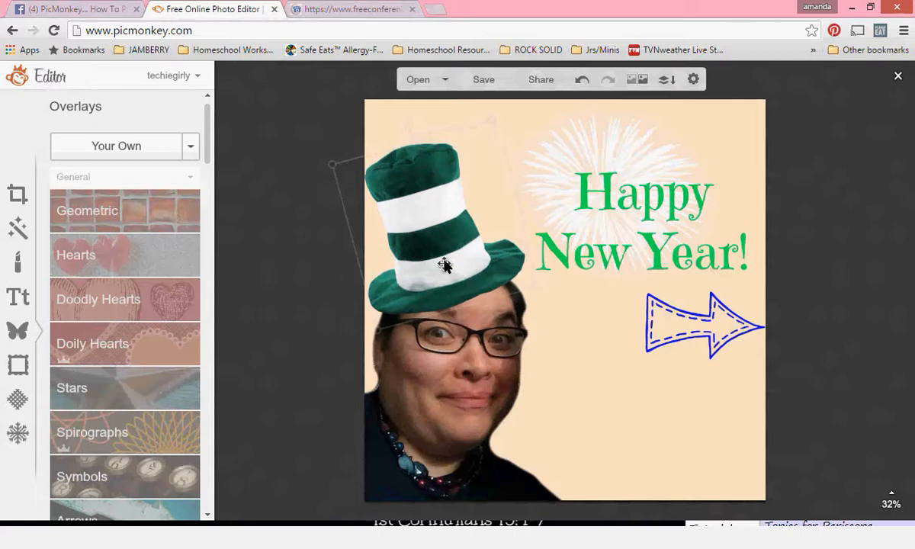
{"action": "left_click", "coordinate": [445, 263]}
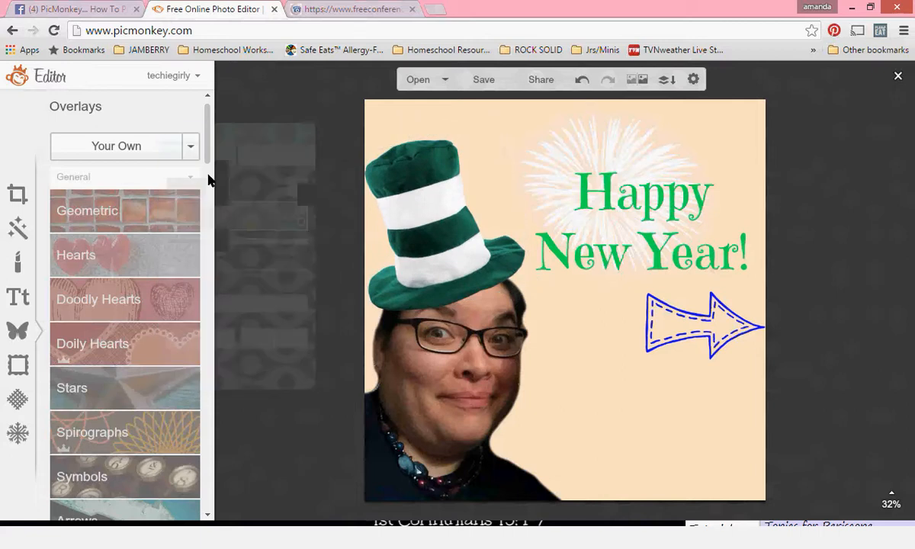
Step: Apply the Craft Scissors frame in its cutout style with a border size of 26 and a transparent background
{"action": "scroll", "coordinate": [209, 175], "scroll_direction": "down", "scroll_amount": 3}
{"action": "left_click_drag", "start_coordinate": [208, 169], "coordinate": [207, 148]}
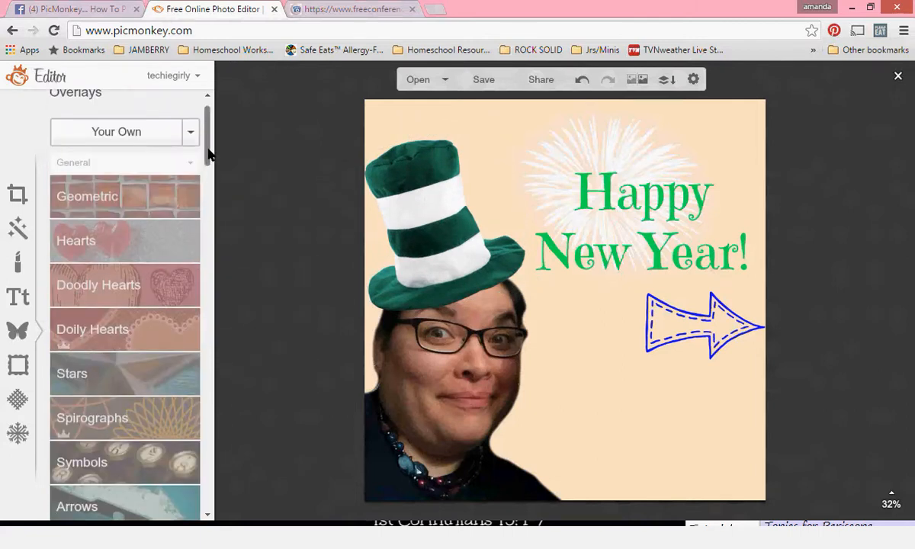
{"action": "left_click", "coordinate": [19, 365]}
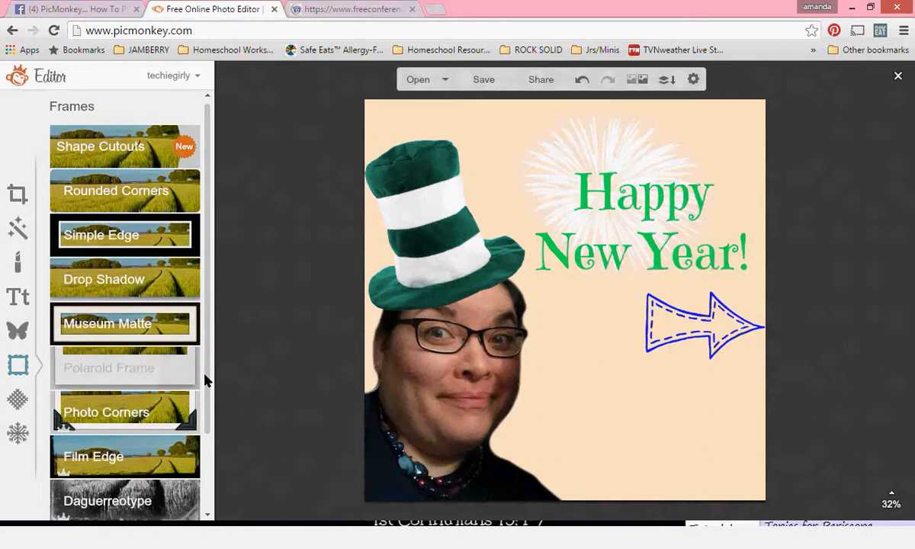
{"action": "scroll", "coordinate": [210, 320], "scroll_direction": "down", "scroll_amount": 2}
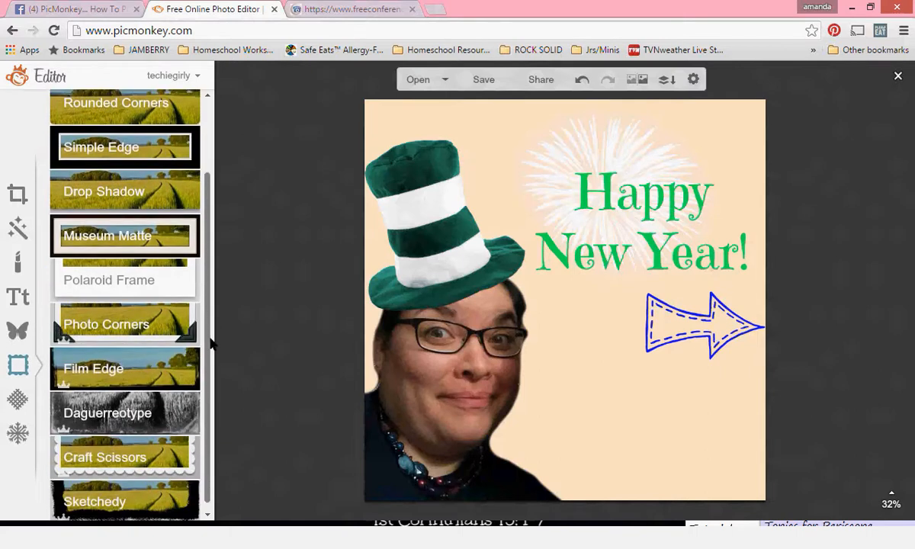
{"action": "left_click", "coordinate": [122, 458]}
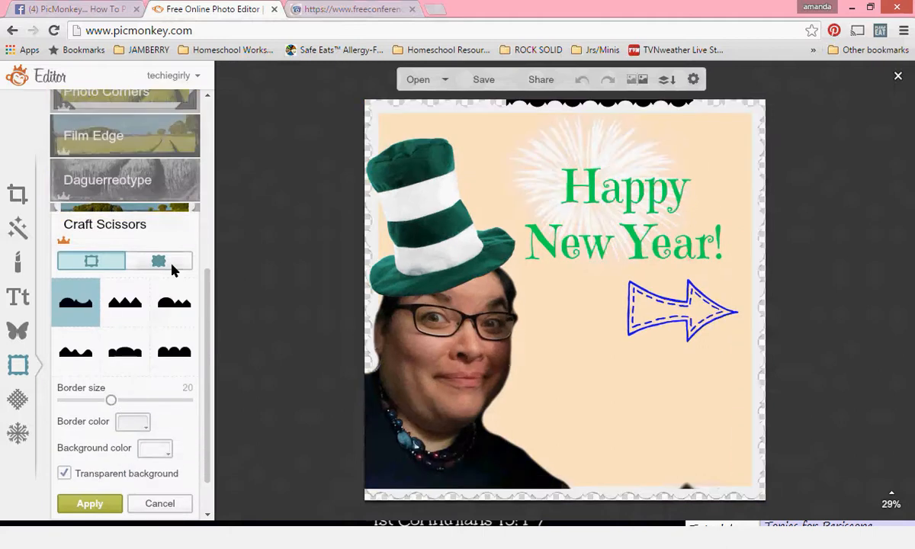
{"action": "left_click", "coordinate": [172, 267]}
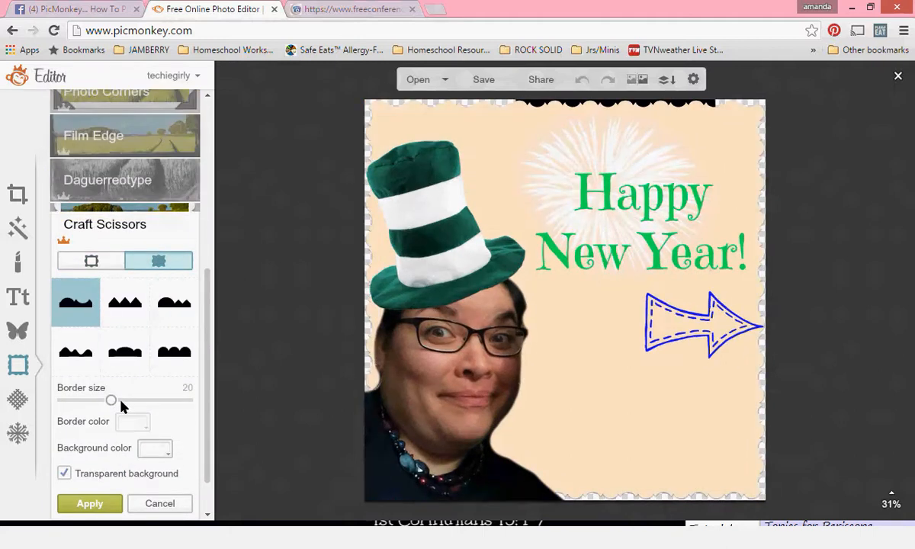
{"action": "mouse_move", "coordinate": [115, 402]}
{"action": "left_mouse_down"}
{"action": "mouse_move", "coordinate": [141, 402]}
{"action": "mouse_move", "coordinate": [126, 402]}
{"action": "left_mouse_up"}
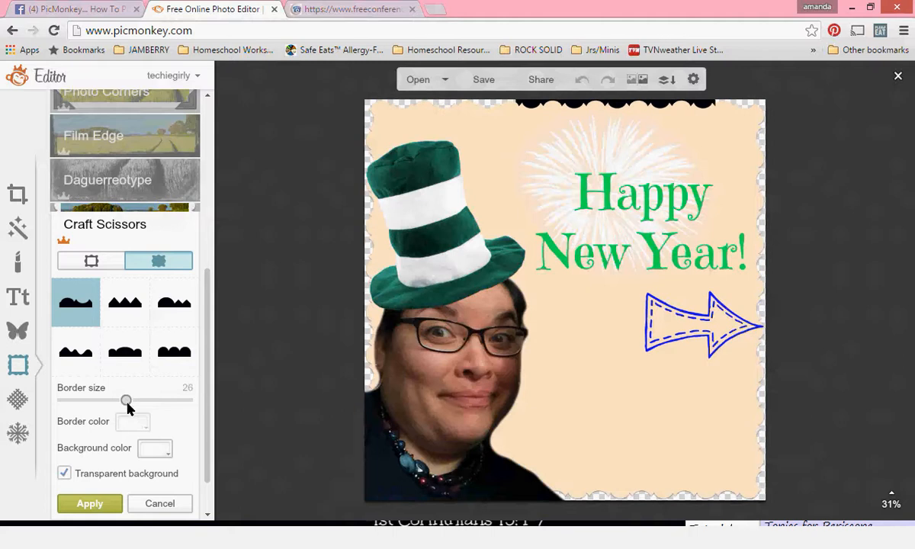
{"action": "left_click", "coordinate": [104, 505]}
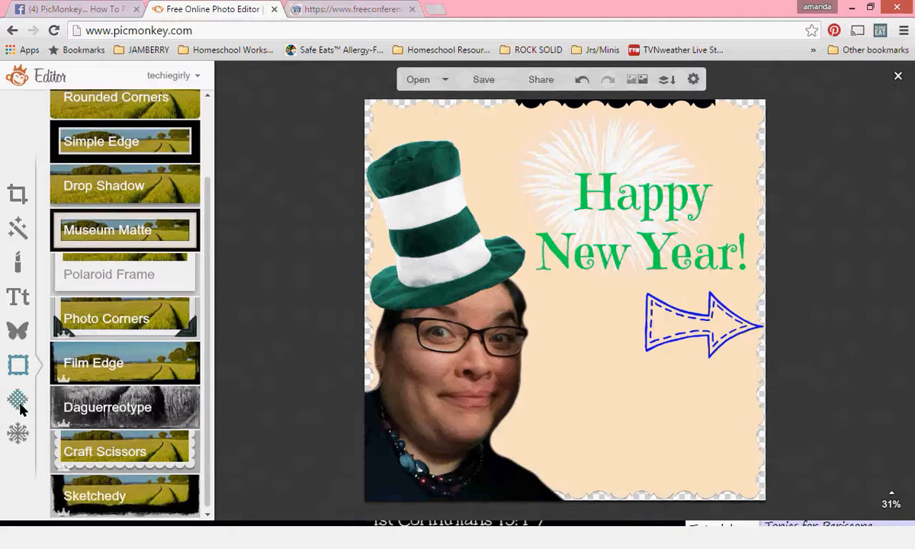
Step: Try the diagonal and the light grid Metal textures on the graphic
{"action": "left_click", "coordinate": [20, 404]}
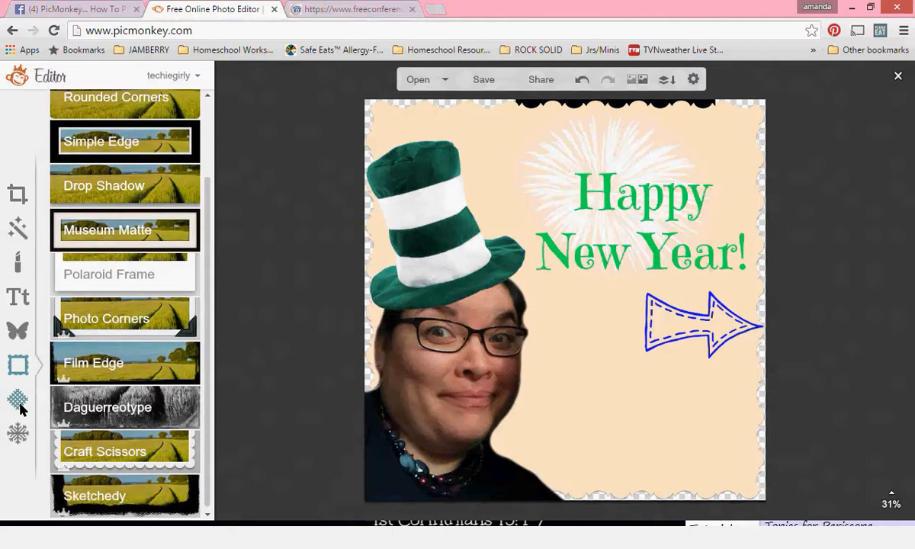
{"action": "left_click_drag", "start_coordinate": [205, 229], "coordinate": [213, 321]}
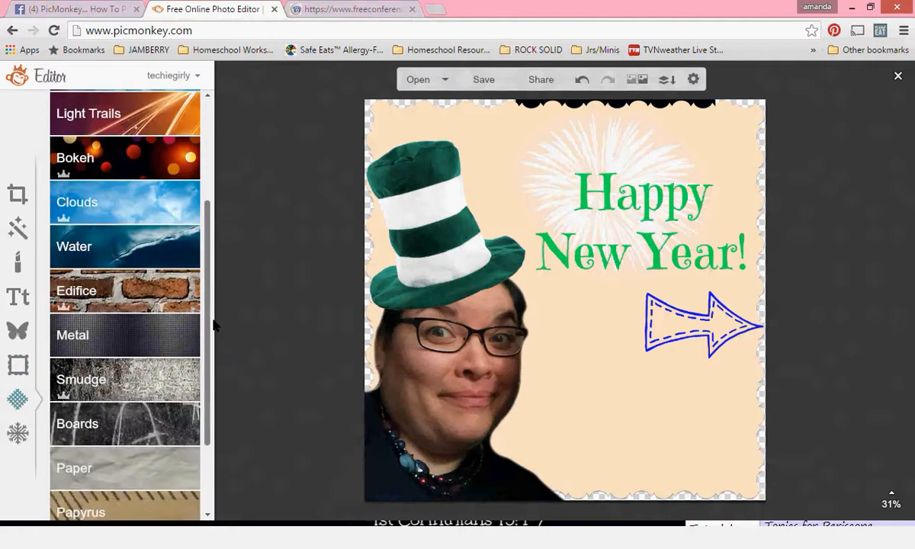
{"action": "left_click", "coordinate": [160, 324]}
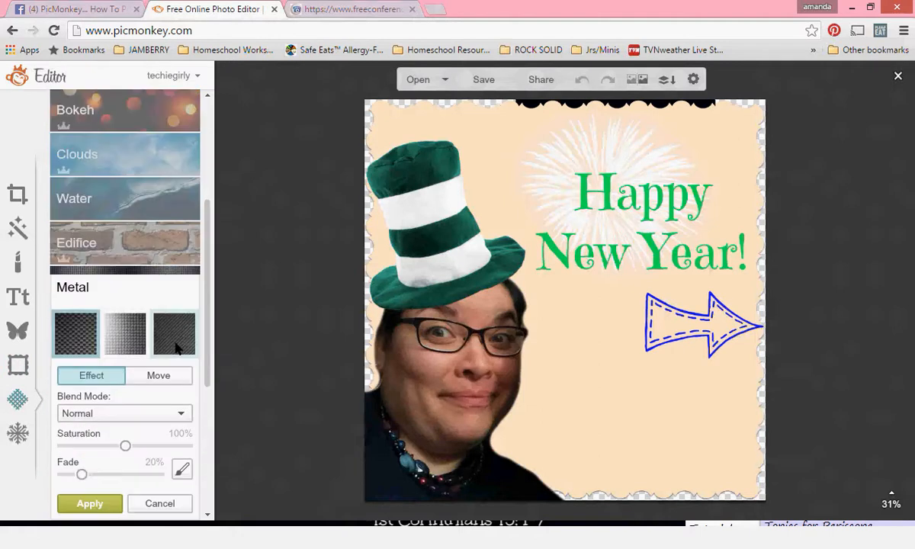
{"action": "left_click", "coordinate": [176, 348]}
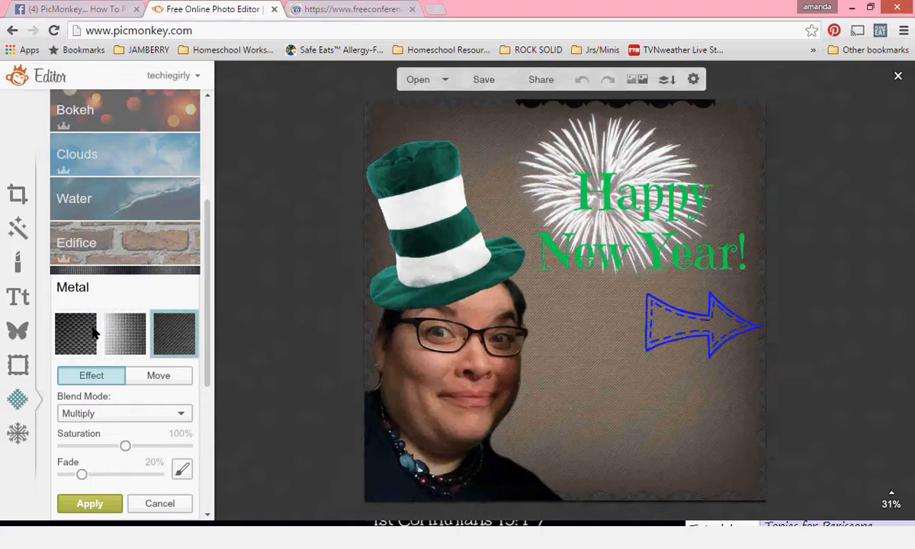
{"action": "left_click", "coordinate": [117, 335]}
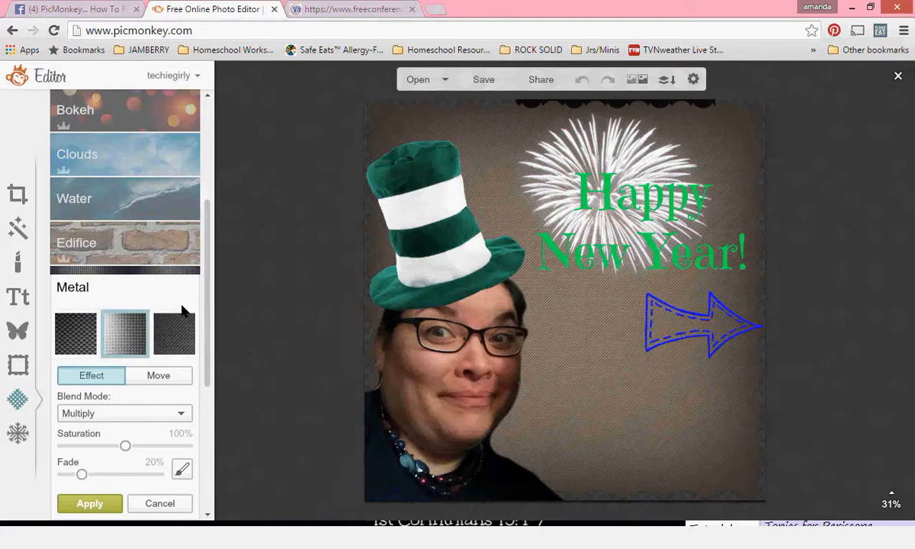
Step: Apply the first Water texture to the graphic with the blend mode set to Normal
{"action": "left_click", "coordinate": [153, 198]}
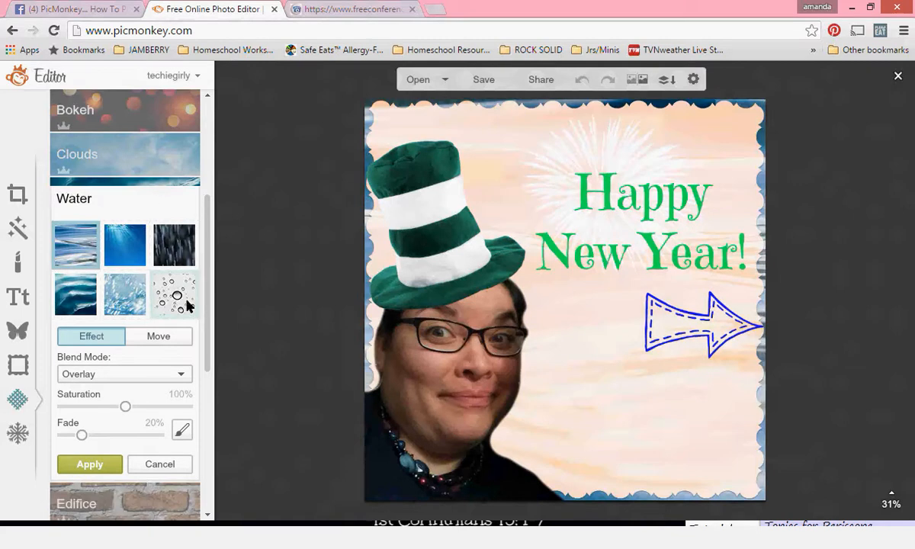
{"action": "left_click", "coordinate": [178, 373]}
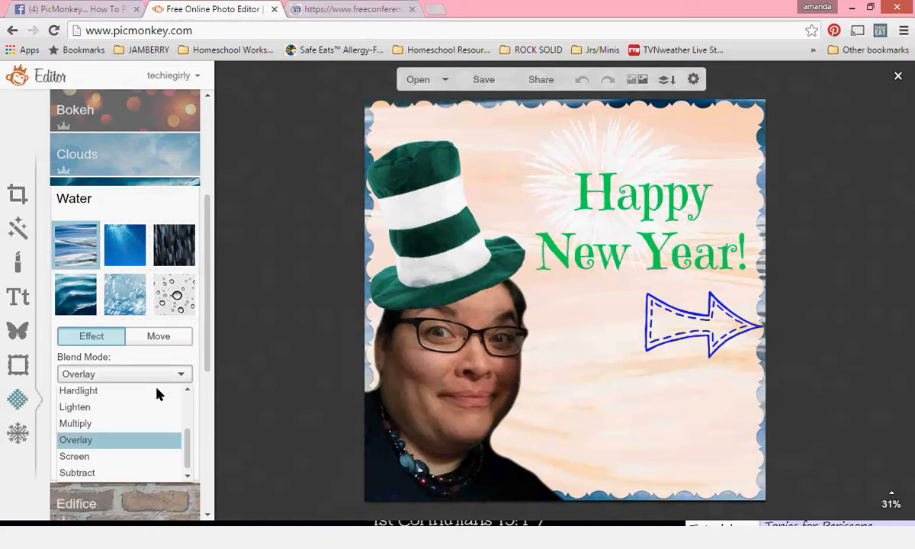
{"action": "left_click_drag", "start_coordinate": [188, 444], "coordinate": [190, 394]}
{"action": "left_click", "coordinate": [163, 390]}
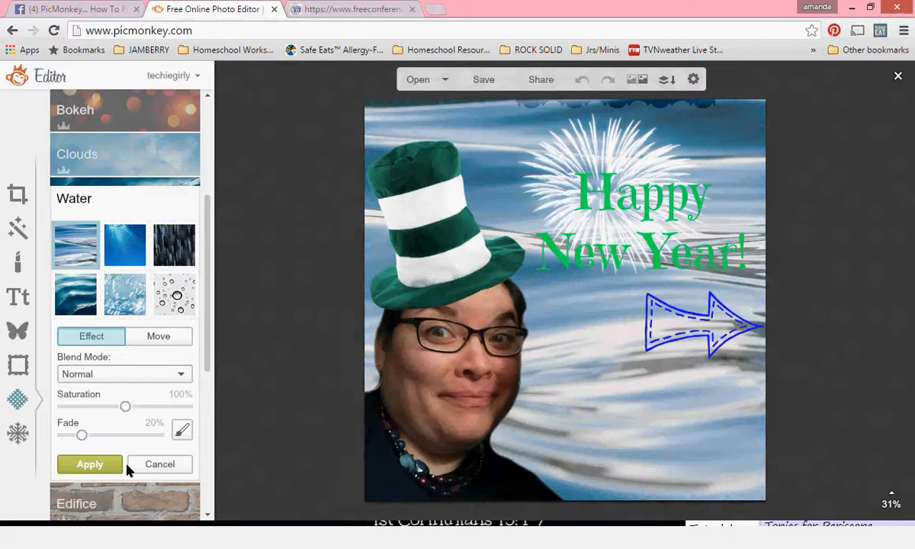
{"action": "left_click", "coordinate": [105, 465]}
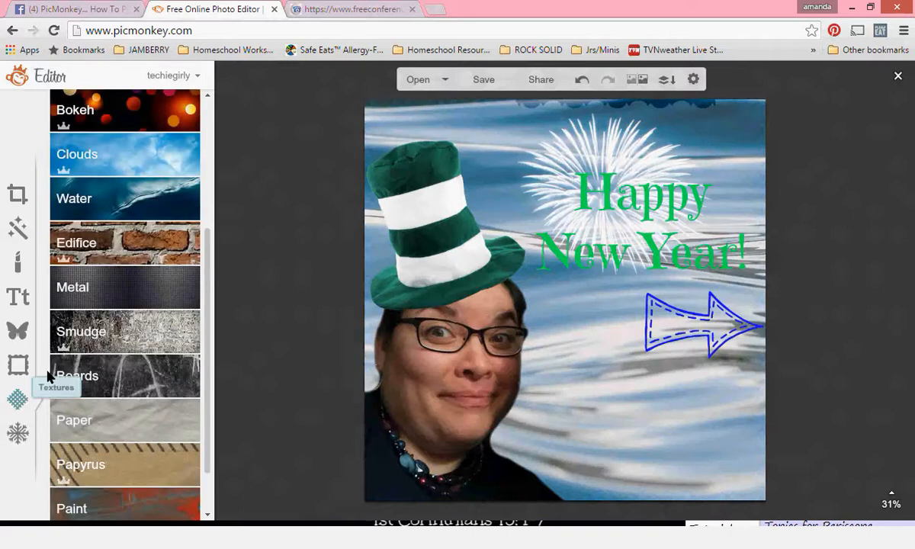
Step: Apply the Winterland theme's Snowfall effect to the graphic with its fade lowered
{"action": "left_click", "coordinate": [17, 433]}
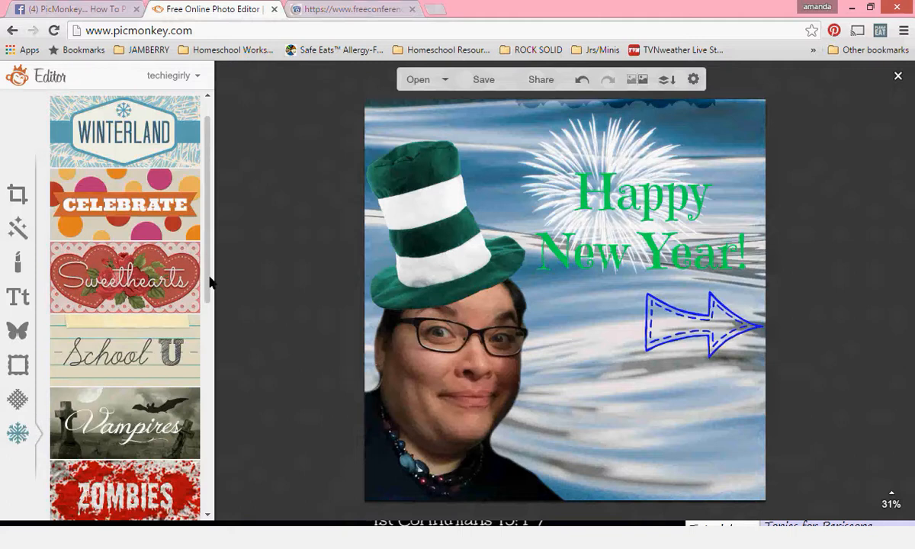
{"action": "left_click_drag", "start_coordinate": [210, 282], "coordinate": [220, 190]}
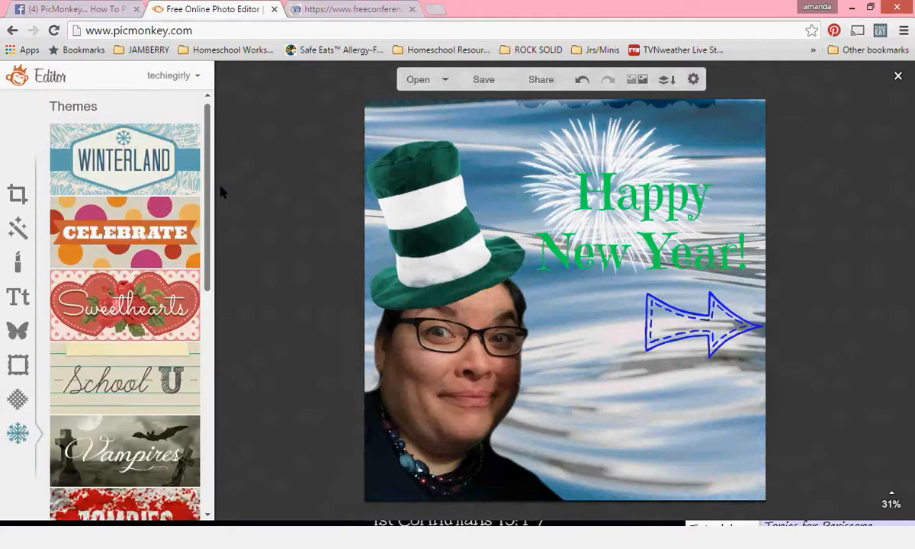
{"action": "left_click", "coordinate": [163, 166]}
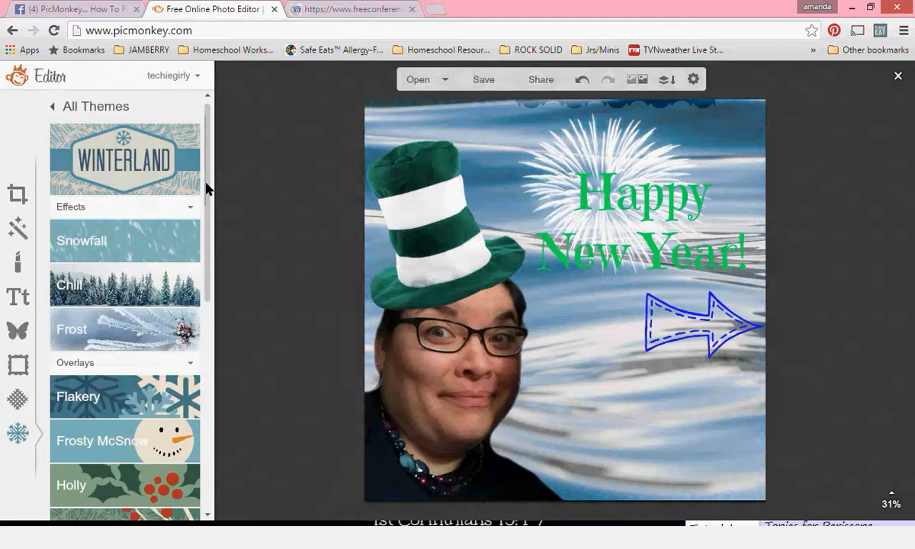
{"action": "scroll", "coordinate": [206, 194], "scroll_direction": "down", "scroll_amount": 1}
{"action": "left_click", "coordinate": [153, 214]}
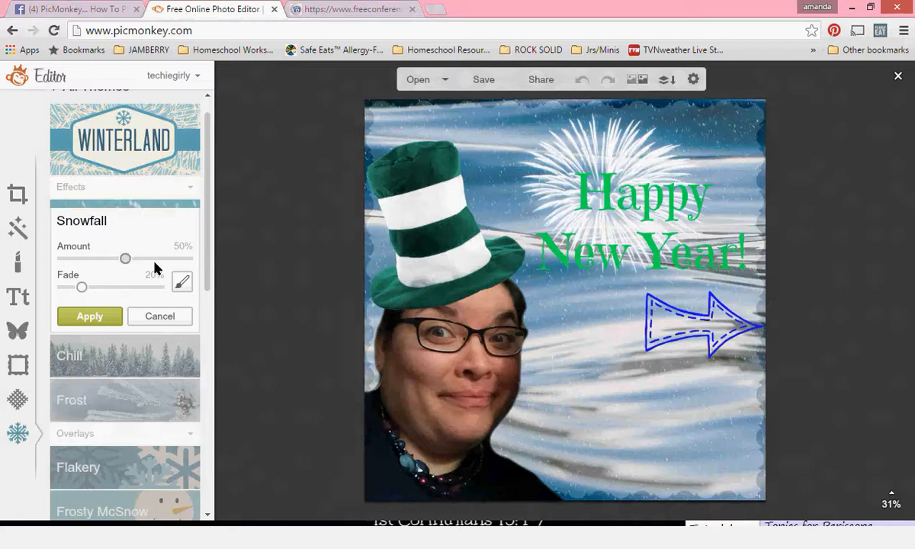
{"action": "left_click_drag", "start_coordinate": [77, 294], "coordinate": [62, 294]}
{"action": "left_click", "coordinate": [90, 316]}
Step: Add the complete Frosty McSnow snowman overlay, enlarge it and place it in the graphic's lower-right area below the arrow
{"action": "scroll", "coordinate": [210, 252], "scroll_direction": "down", "scroll_amount": 3}
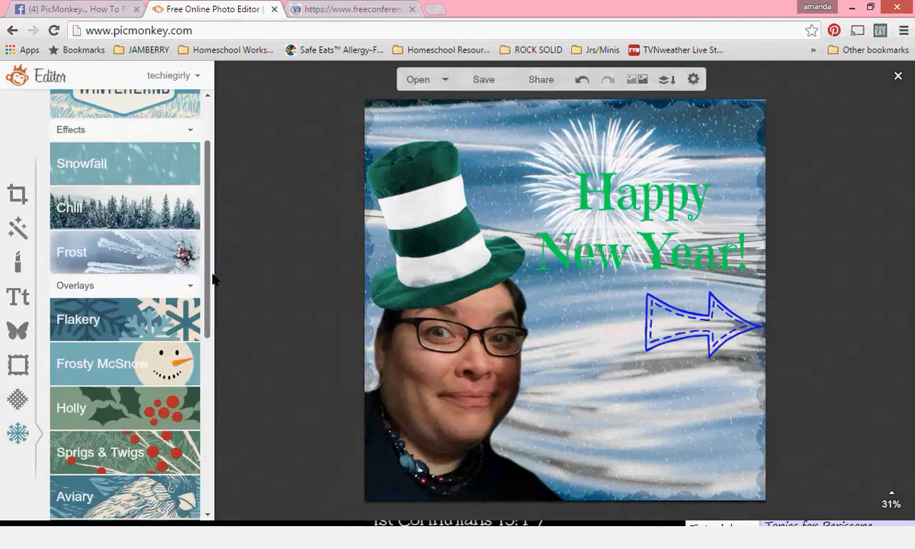
{"action": "left_click", "coordinate": [138, 299]}
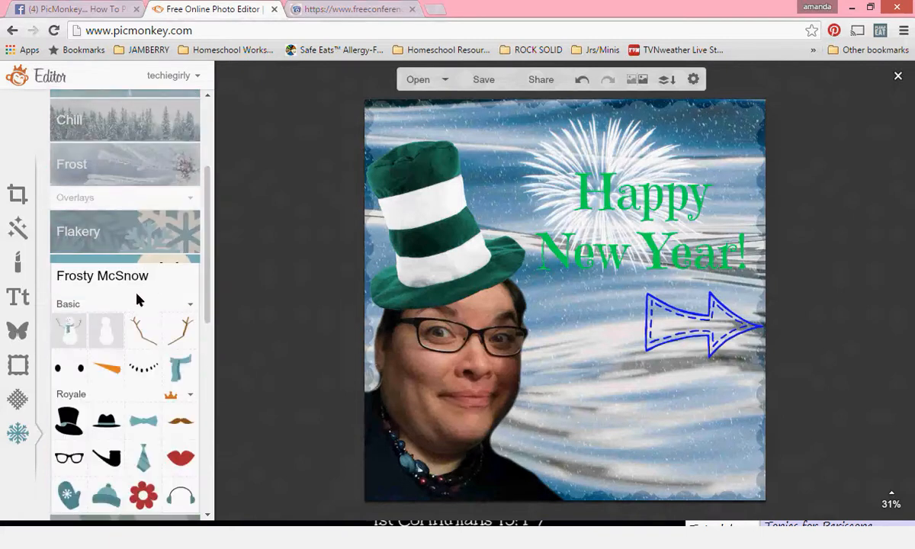
{"action": "left_click", "coordinate": [69, 327]}
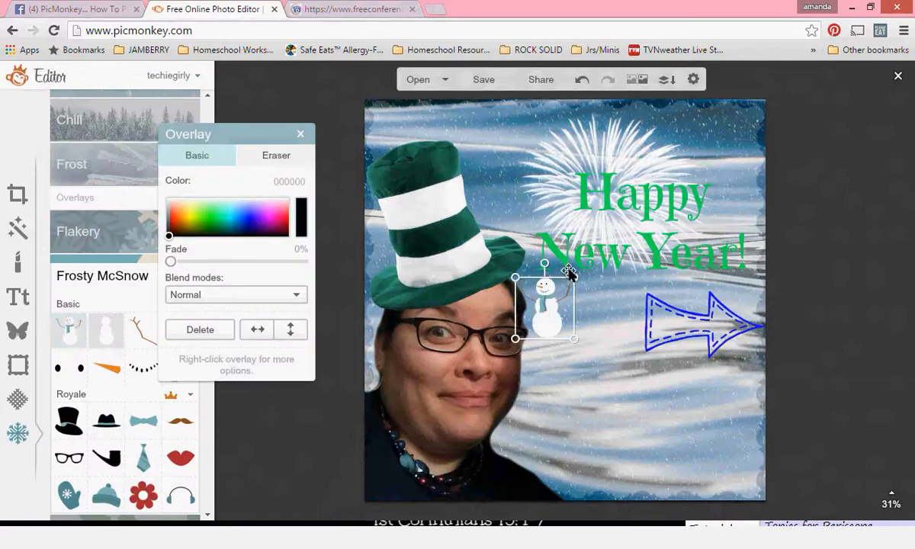
{"action": "left_click_drag", "start_coordinate": [570, 274], "coordinate": [652, 196]}
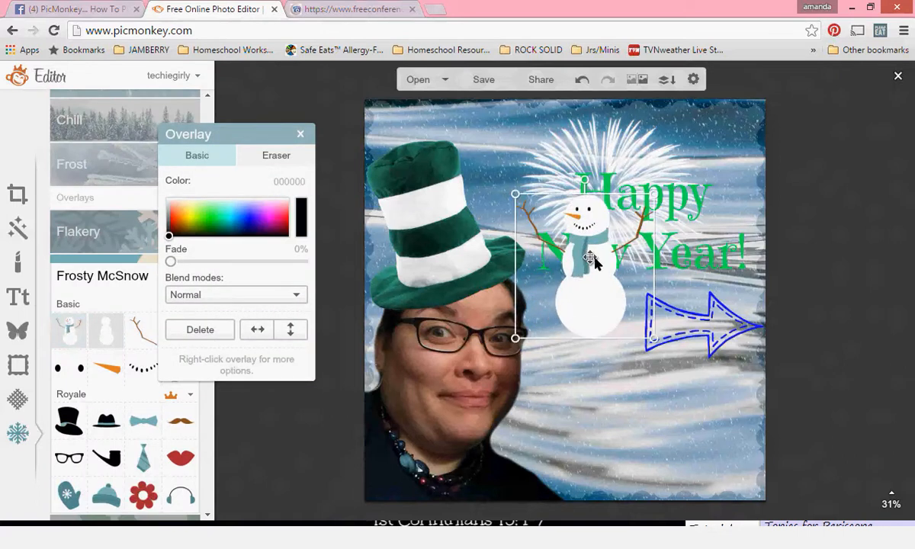
{"action": "left_click_drag", "start_coordinate": [593, 262], "coordinate": [711, 408]}
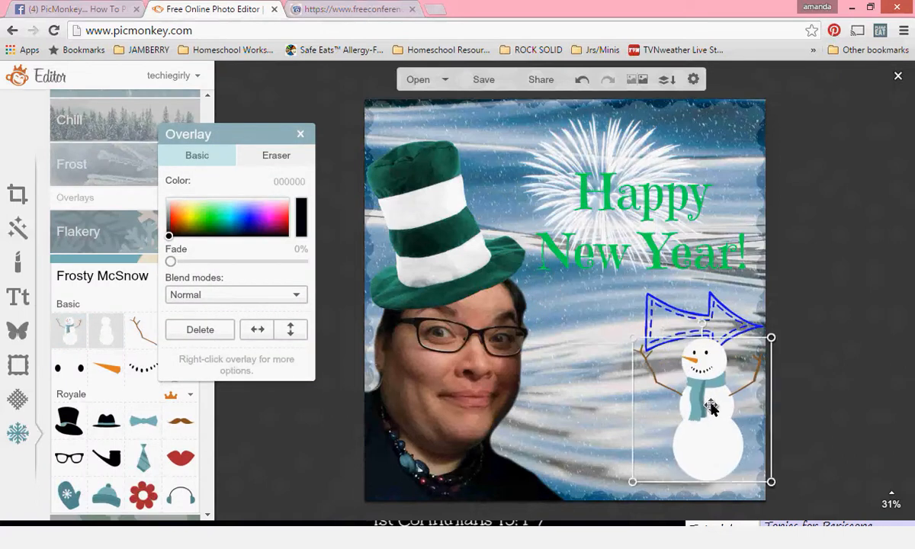
{"action": "left_click", "coordinate": [259, 414]}
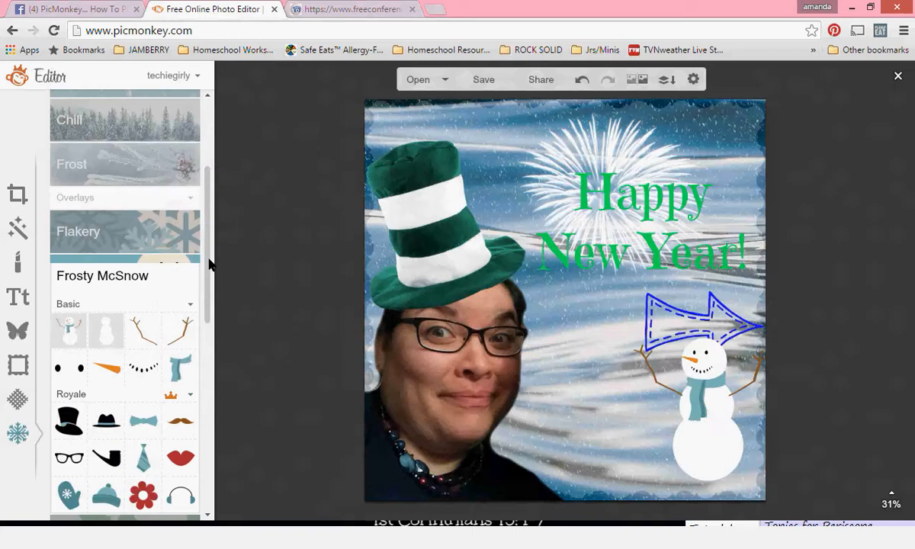
Step: Look through the list of themes and view the effects and overlays of the Celebrate theme
{"action": "mouse_move", "coordinate": [209, 260]}
{"action": "left_mouse_down"}
{"action": "mouse_move", "coordinate": [219, 138]}
{"action": "mouse_move", "coordinate": [209, 263]}
{"action": "left_mouse_up"}
{"action": "left_click", "coordinate": [92, 107]}
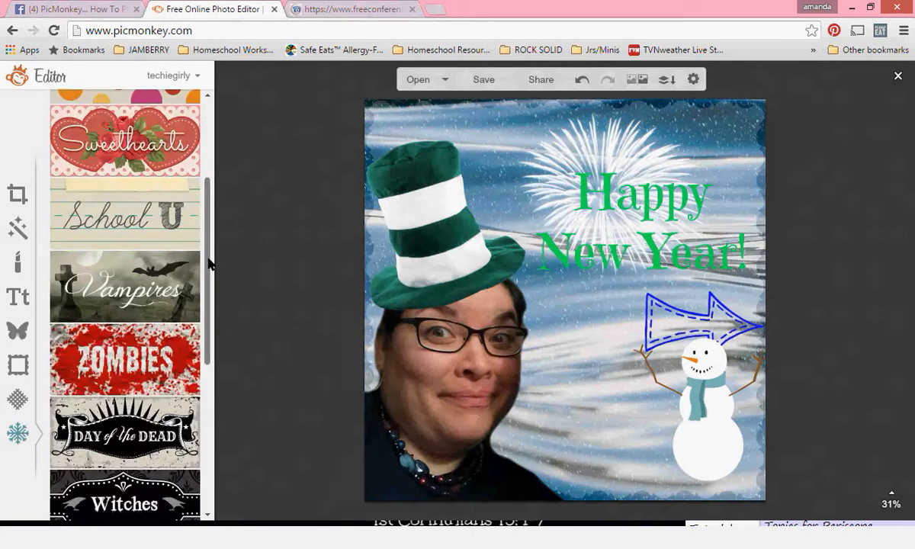
{"action": "scroll", "coordinate": [209, 263], "scroll_direction": "down", "scroll_amount": 2}
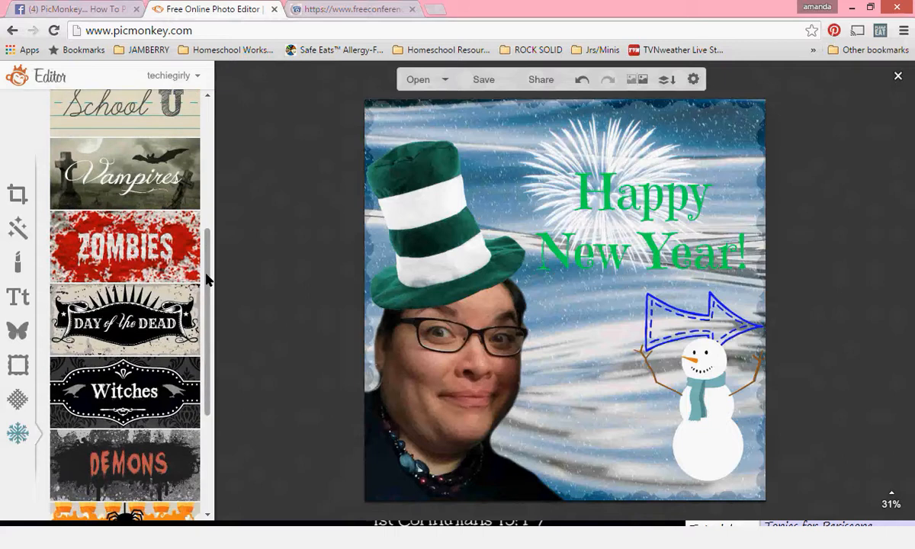
{"action": "left_click_drag", "start_coordinate": [208, 280], "coordinate": [207, 141]}
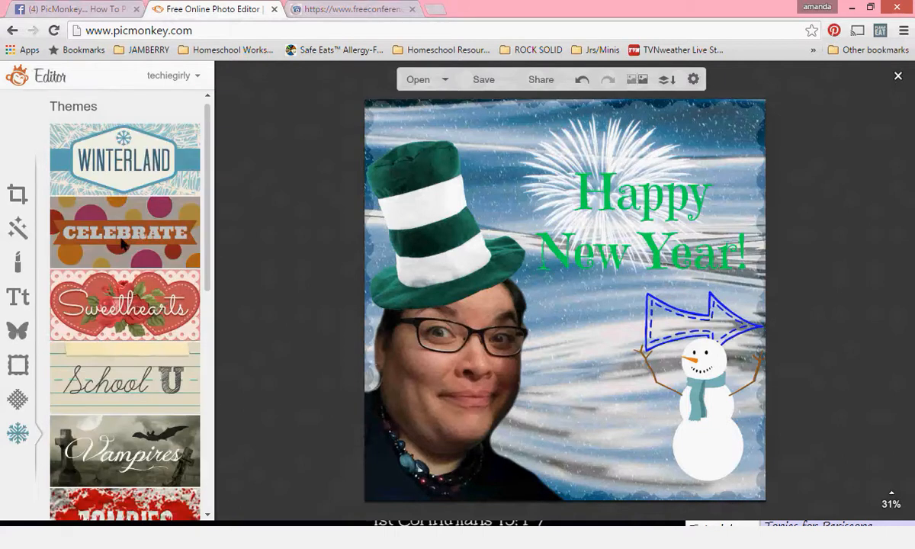
{"action": "left_click", "coordinate": [122, 242]}
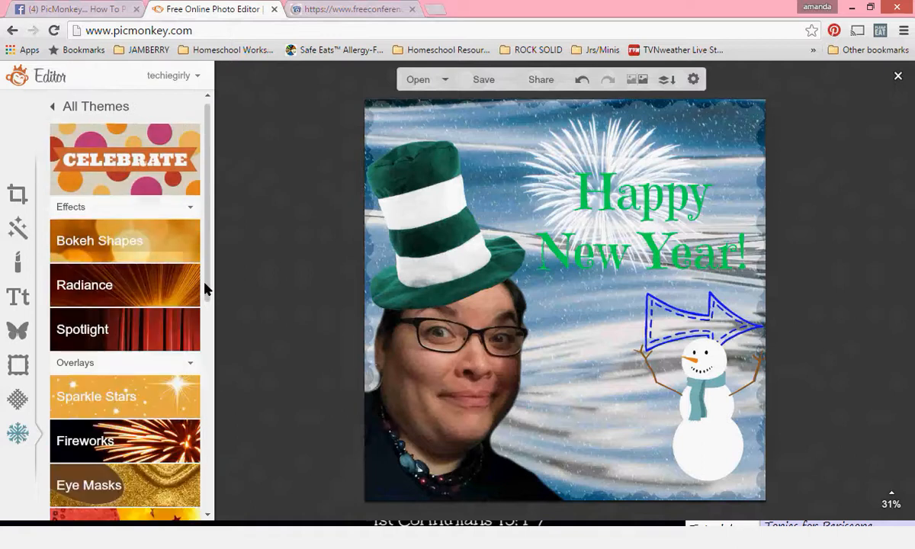
{"action": "mouse_move", "coordinate": [207, 301]}
{"action": "left_mouse_down"}
{"action": "mouse_move", "coordinate": [219, 375]}
{"action": "mouse_move", "coordinate": [209, 422]}
{"action": "mouse_move", "coordinate": [213, 284]}
{"action": "left_mouse_up"}
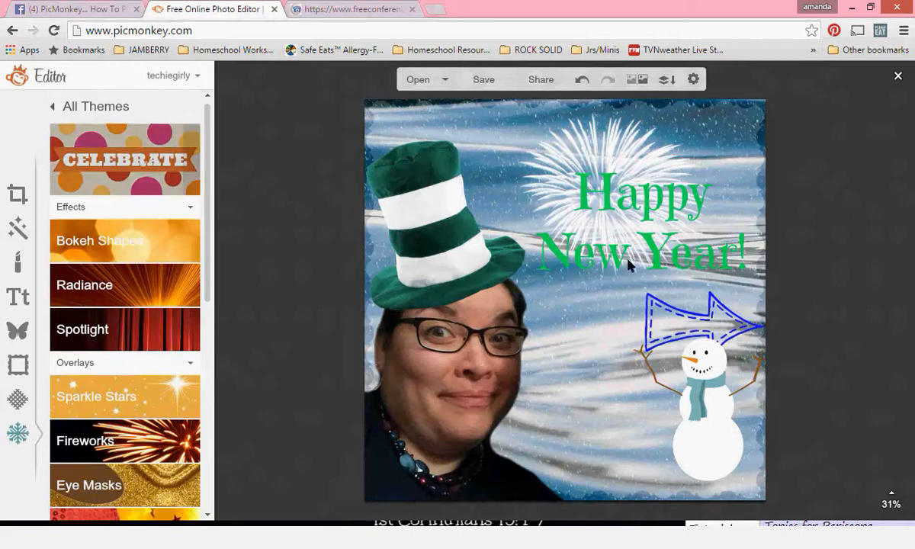
Step: Close the graphic without saving its changes and return to the home page
{"action": "left_click", "coordinate": [899, 76]}
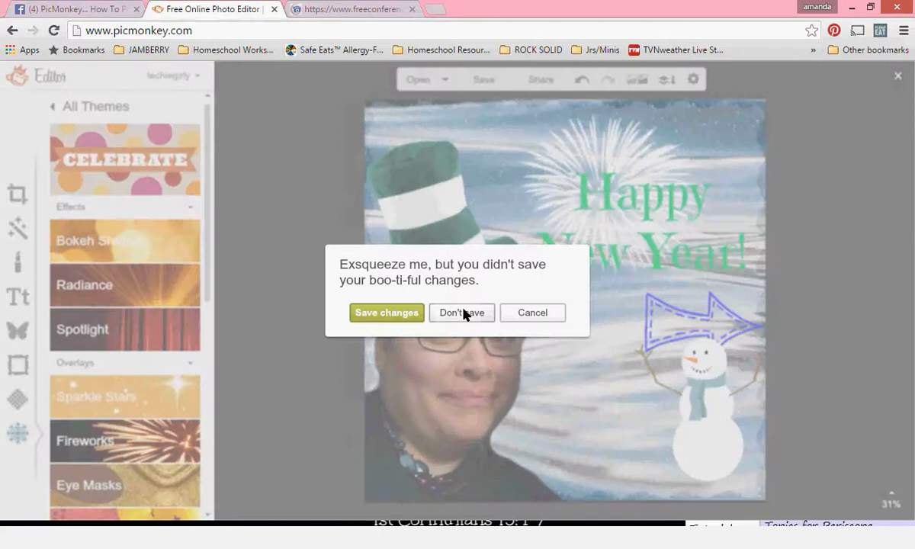
{"action": "left_click", "coordinate": [462, 313]}
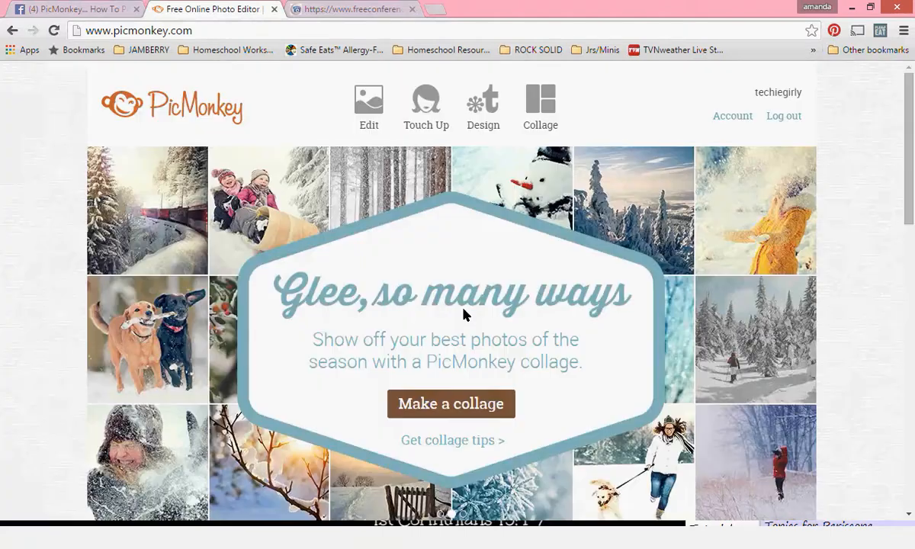
Step: Switch to the Facebook event page, check the notifications and return to the PicMonkey home page
{"action": "left_click", "coordinate": [34, 8]}
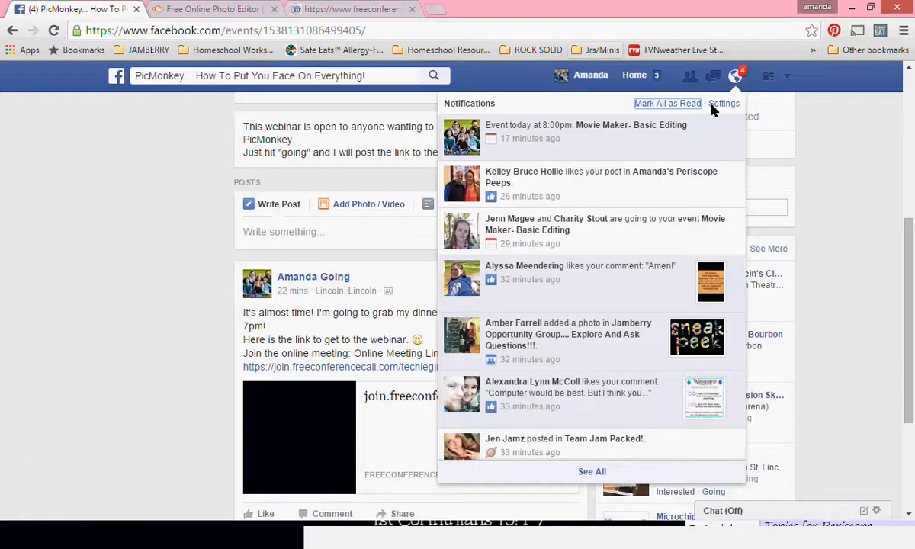
{"action": "left_click", "coordinate": [736, 76]}
{"action": "left_click", "coordinate": [736, 76]}
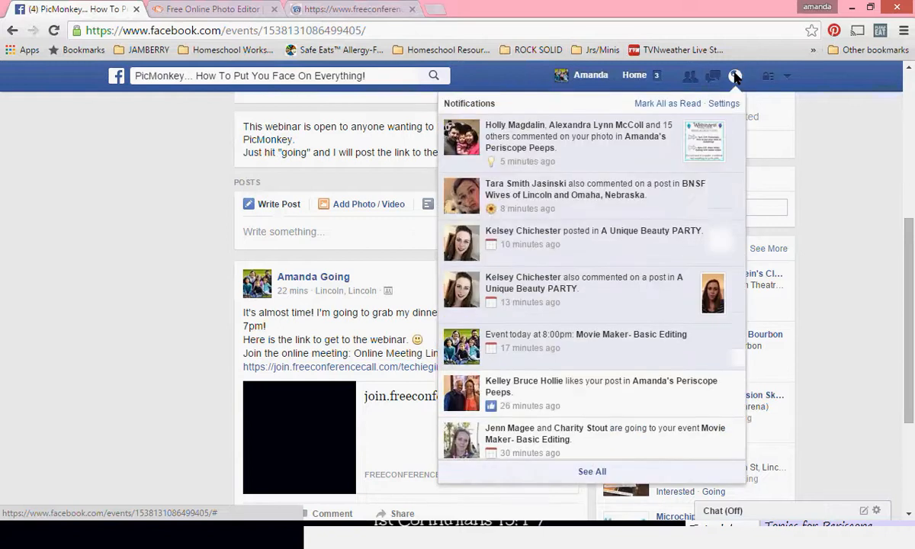
{"action": "left_click", "coordinate": [347, 9]}
{"action": "left_click", "coordinate": [211, 9]}
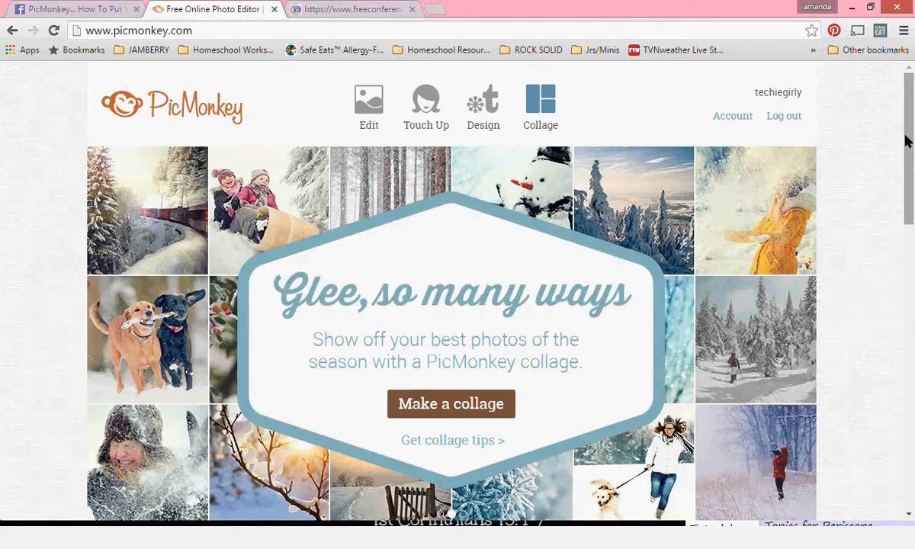
Step: View the canvas choices offered for a new design and the photo sources for a collage
{"action": "left_click", "coordinate": [466, 96]}
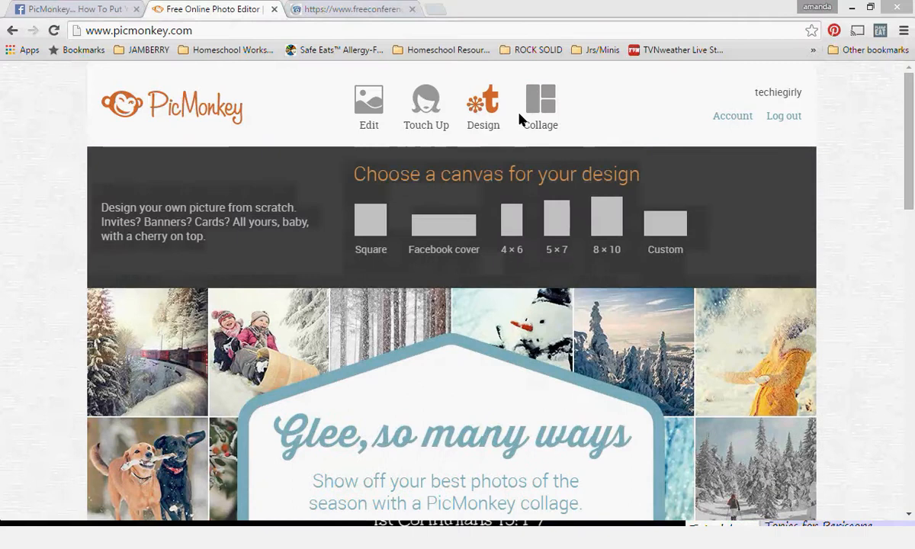
{"action": "left_click", "coordinate": [530, 111]}
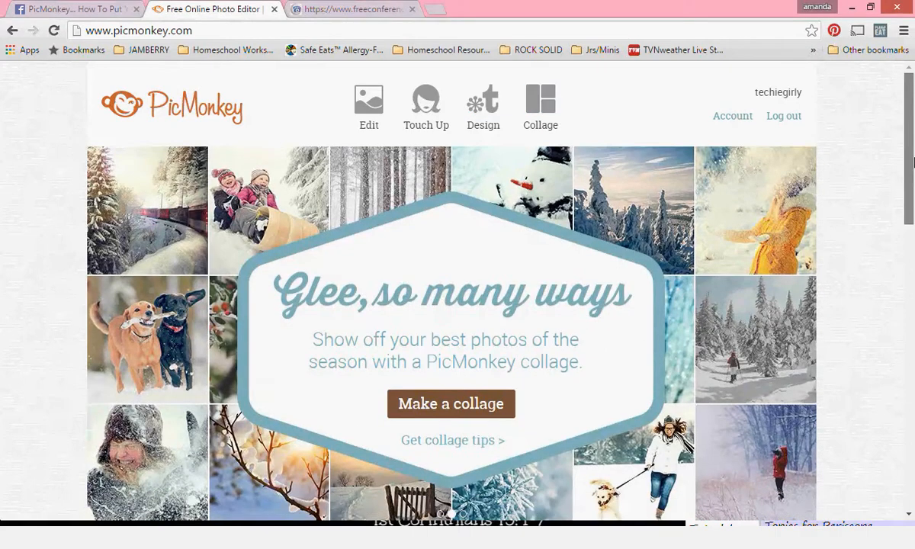
{"action": "left_click", "coordinate": [483, 103]}
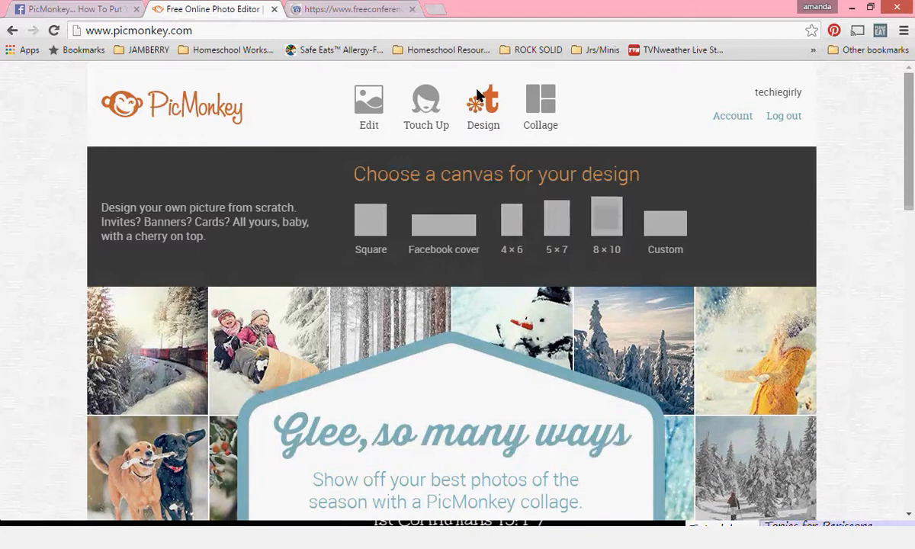
{"action": "left_click", "coordinate": [540, 103]}
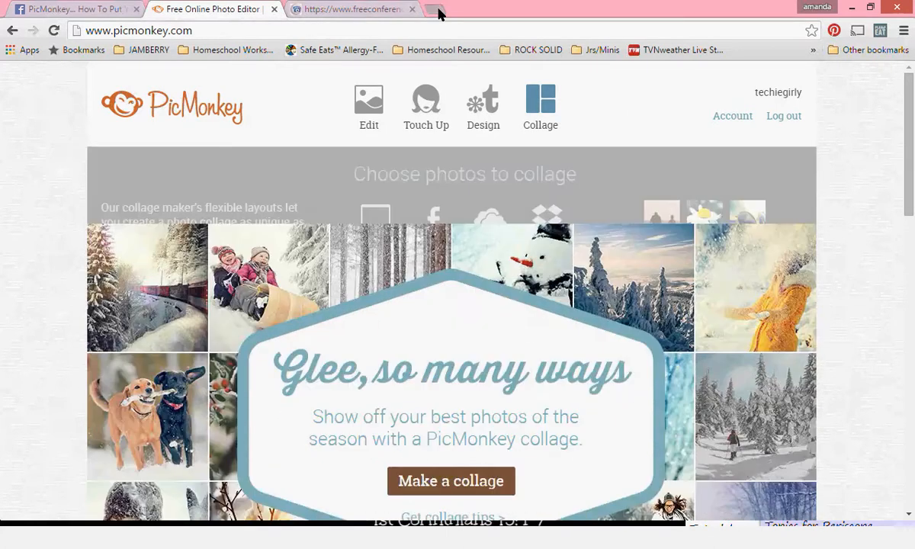
Step: Open the presenter's Jamberry consultant Facebook page in a new browser tab
{"action": "left_click", "coordinate": [435, 12]}
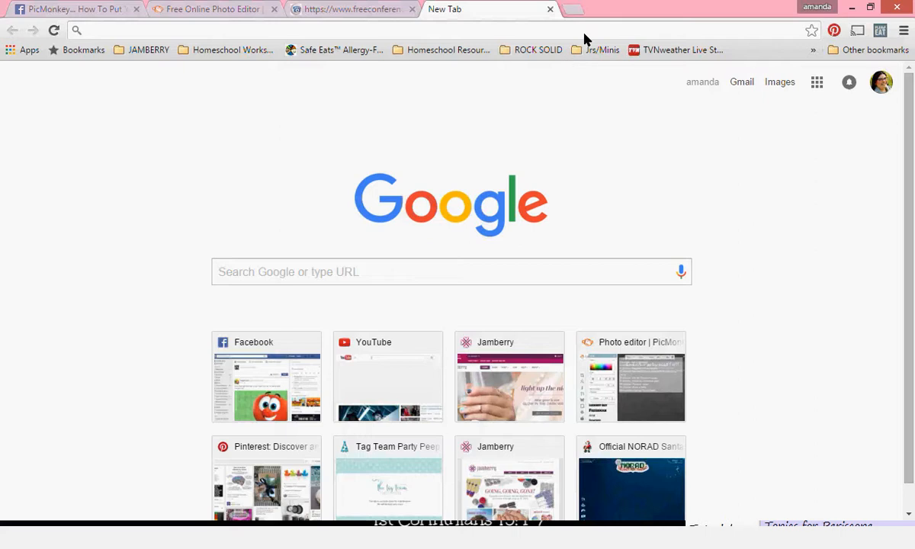
{"action": "type", "text": "facebook"}
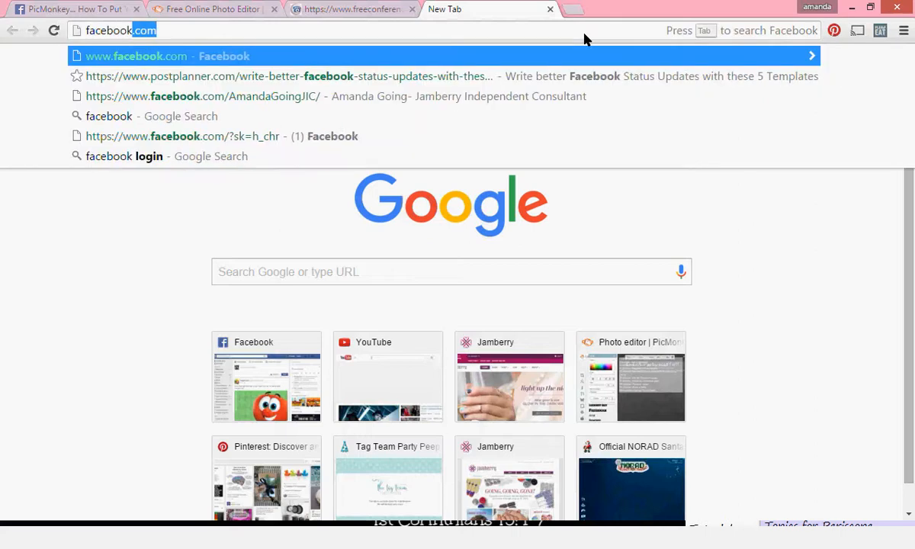
{"action": "type", "text": "/com"}
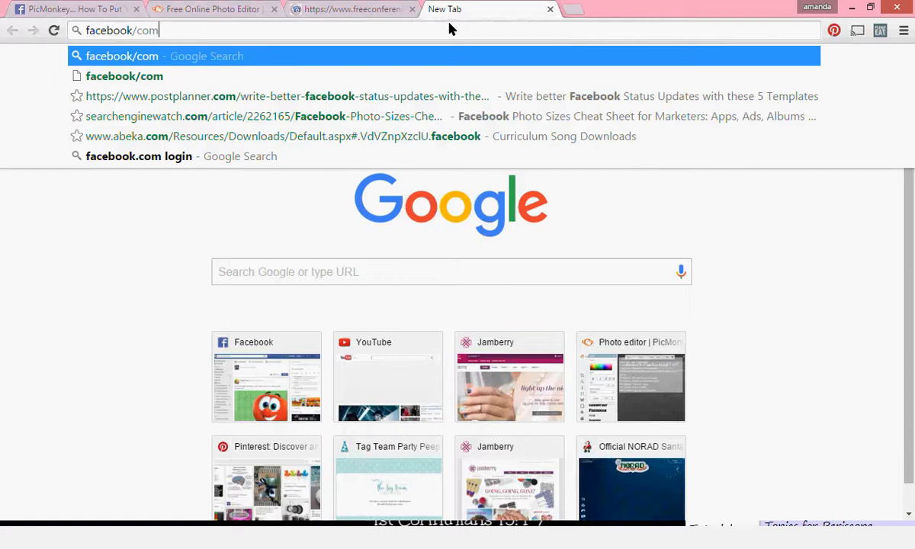
{"action": "key", "text": "Escape"}
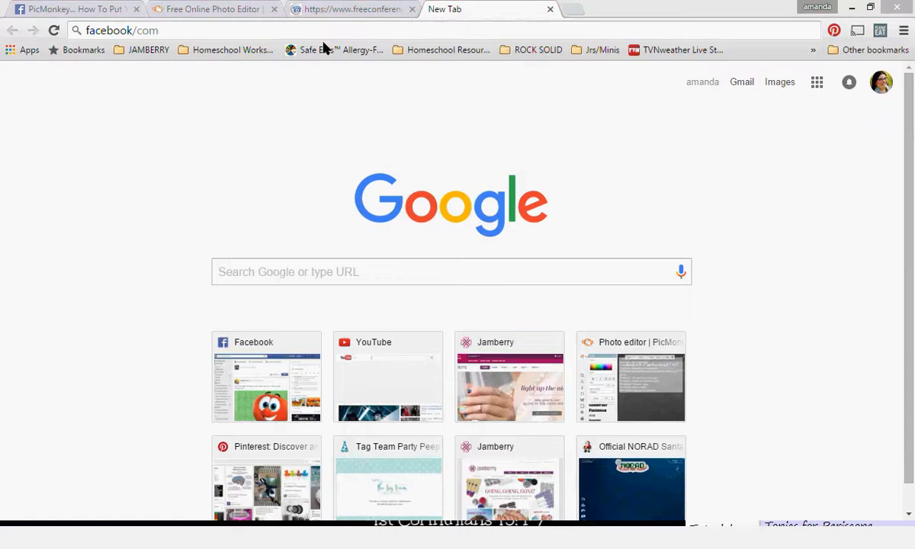
{"action": "key", "text": "BackSpace"}
{"action": "key", "text": "BackSpace"}
{"action": "key", "text": "BackSpace"}
{"action": "key", "text": "BackSpace"}
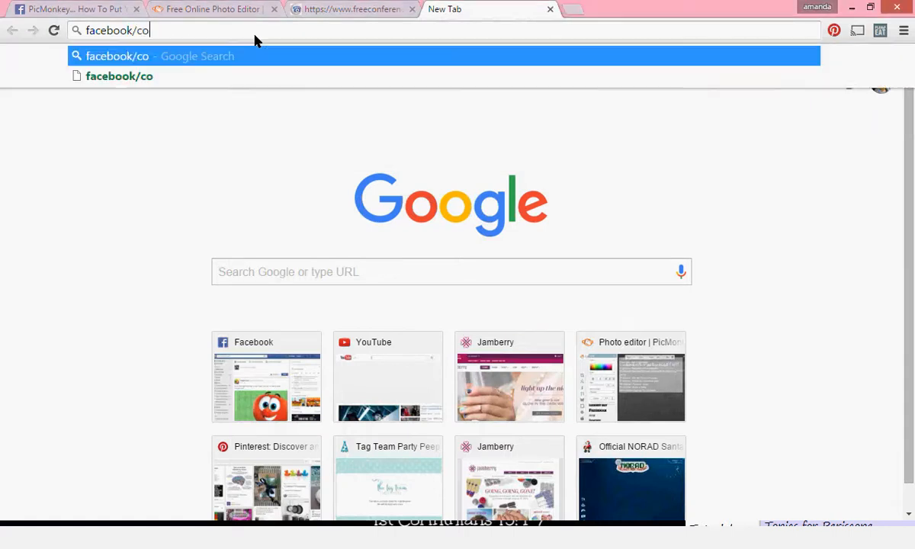
{"action": "type", "text": ".com/"}
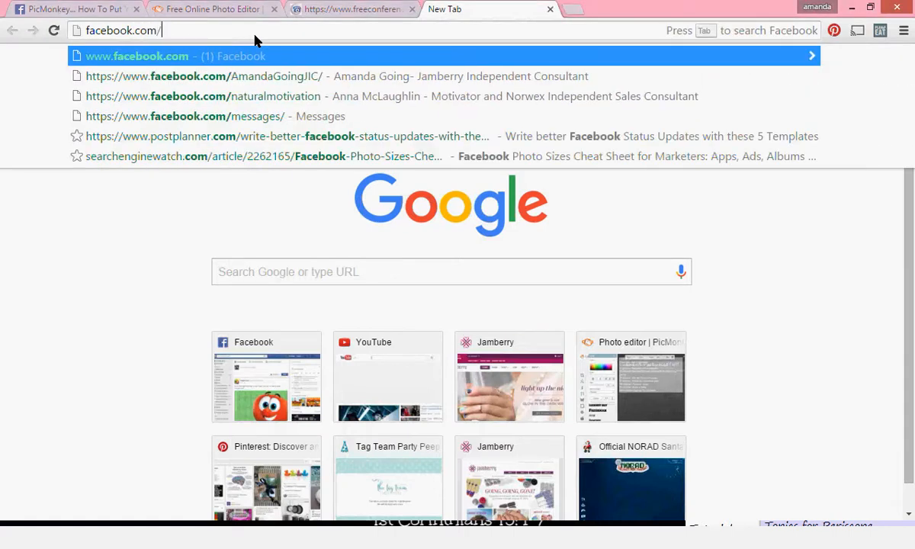
{"action": "type", "text": "amandagoingjic"}
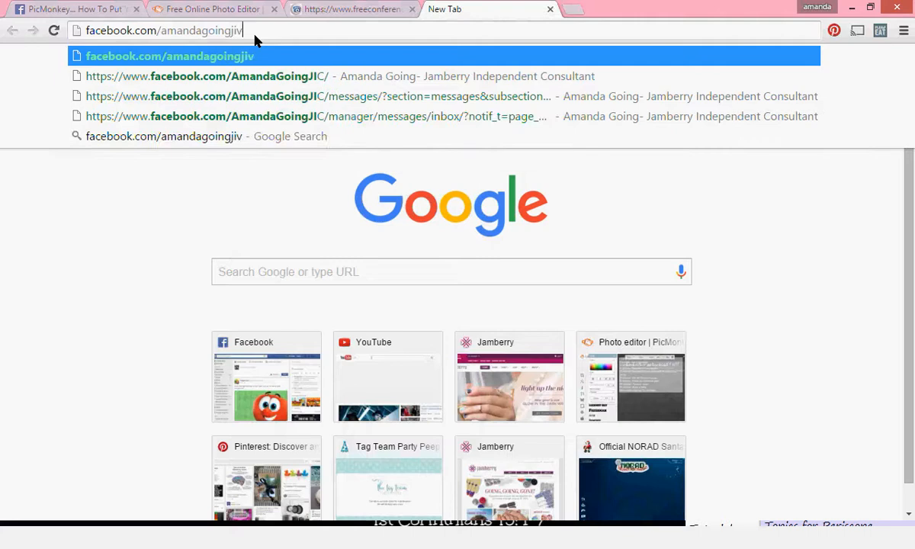
{"action": "key", "text": "Return"}
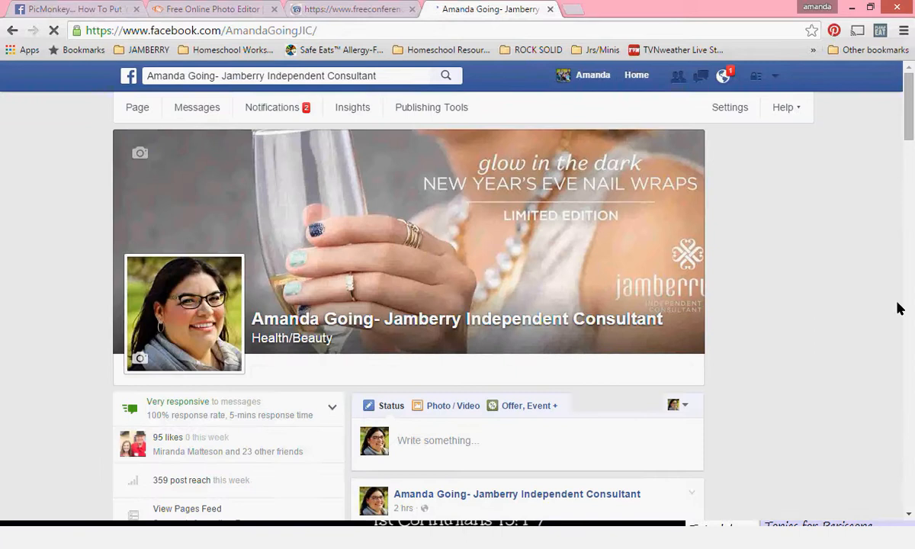
Step: Go to the photo albums of the business page and open the custom Jamberry album
{"action": "left_click_drag", "start_coordinate": [910, 132], "coordinate": [910, 160]}
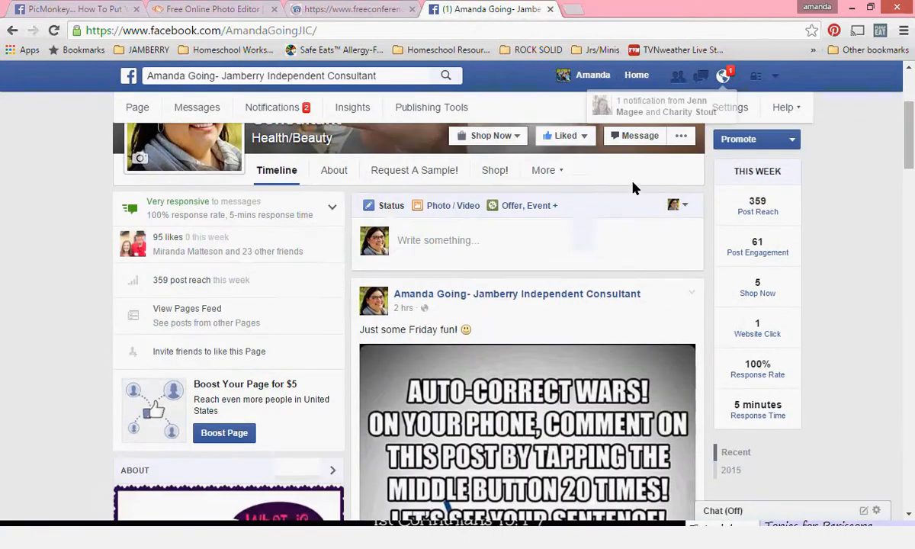
{"action": "left_click", "coordinate": [545, 173]}
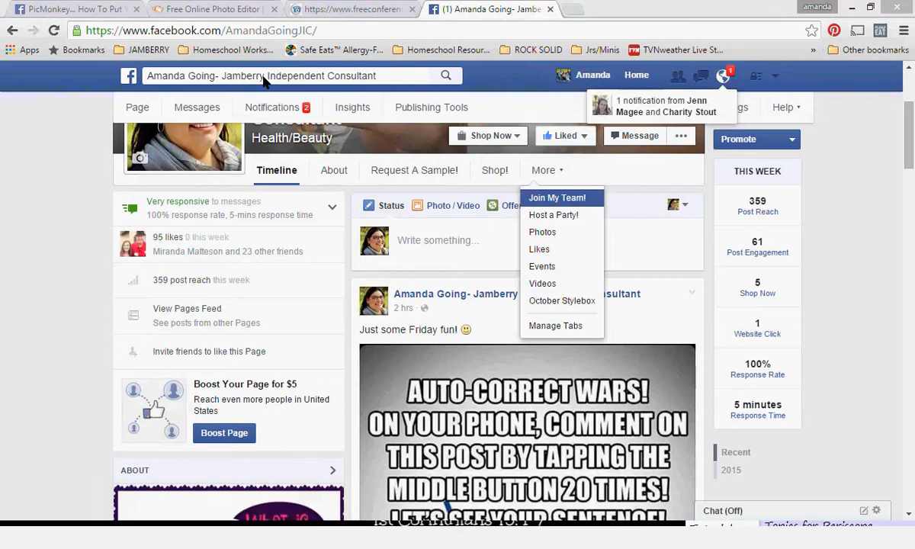
{"action": "left_click", "coordinate": [548, 233]}
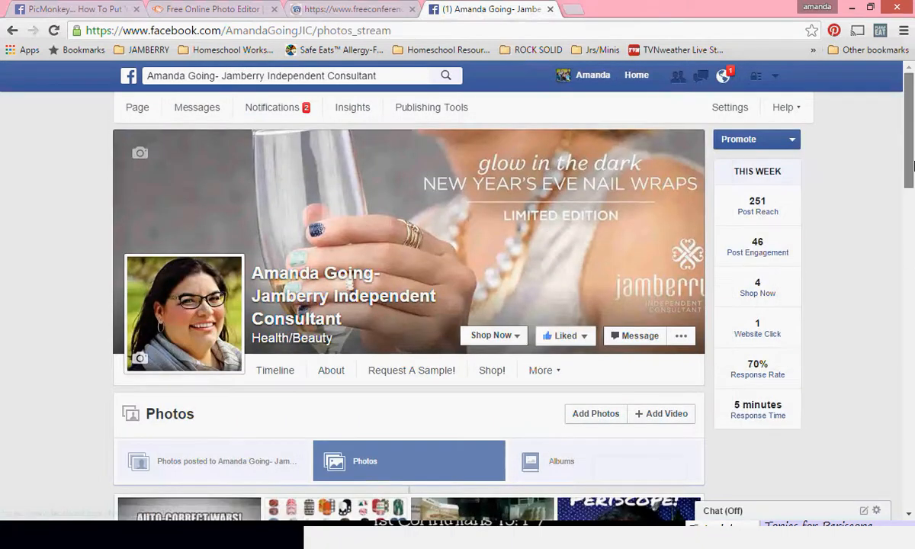
{"action": "left_click_drag", "start_coordinate": [913, 166], "coordinate": [913, 241]}
{"action": "left_click", "coordinate": [588, 175]}
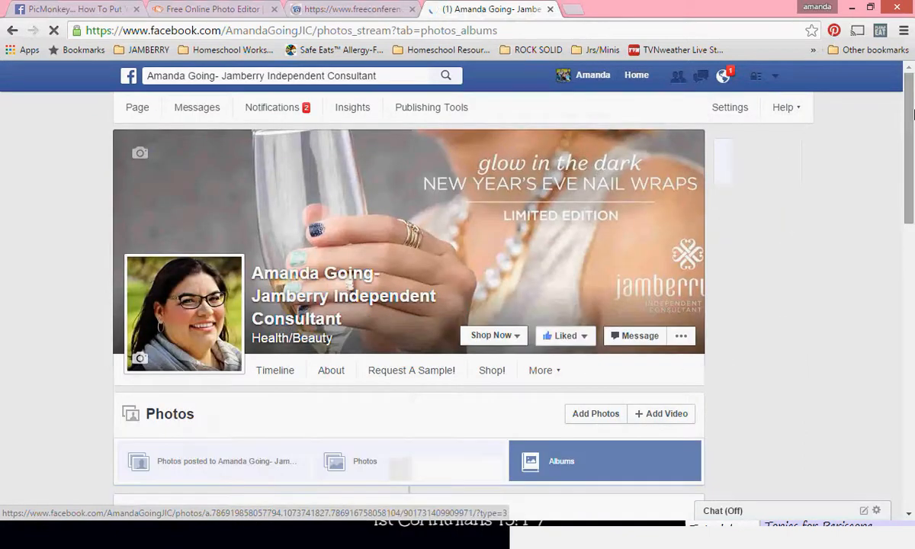
{"action": "left_click_drag", "start_coordinate": [913, 113], "coordinate": [914, 296]}
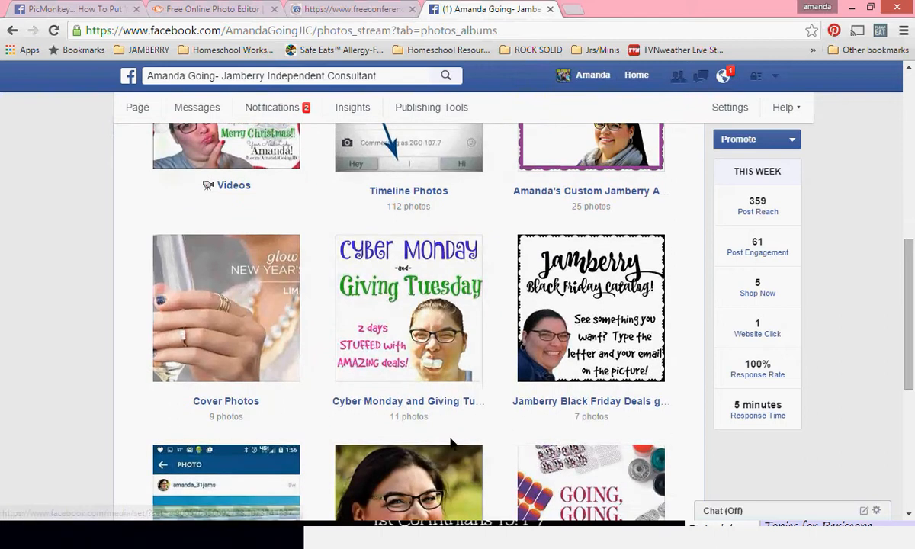
{"action": "left_click", "coordinate": [620, 156]}
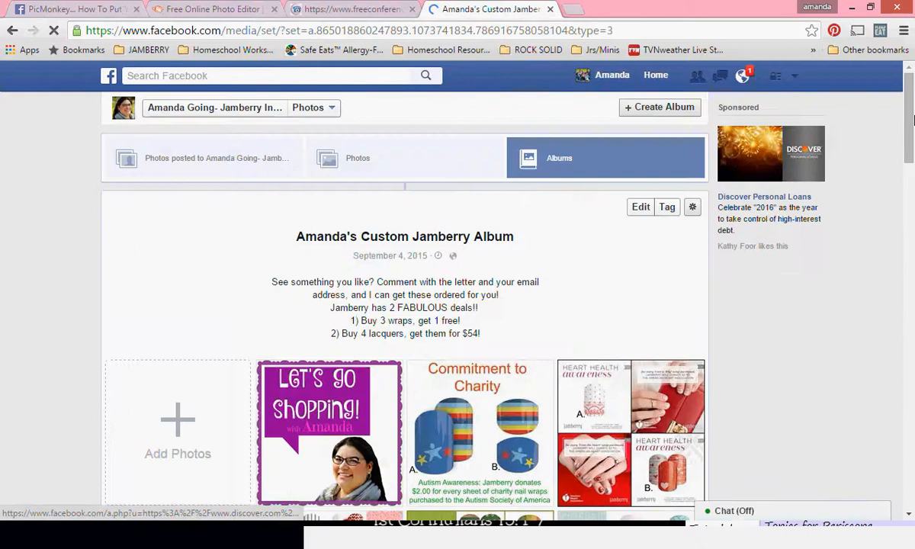
Step: View the Valentines nail wrap collage with its full description and close it
{"action": "left_click_drag", "start_coordinate": [914, 134], "coordinate": [914, 140]}
{"action": "left_click_drag", "start_coordinate": [913, 140], "coordinate": [913, 195]}
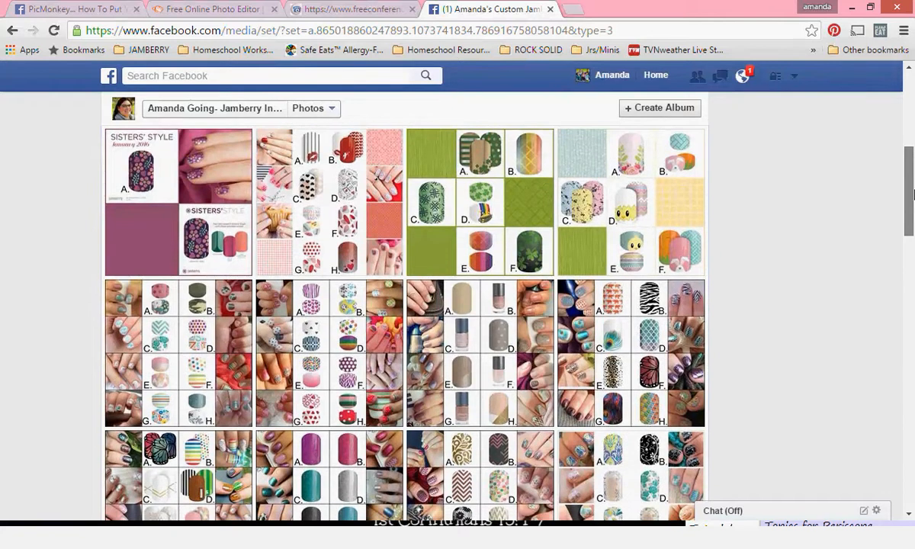
{"action": "left_click", "coordinate": [329, 202]}
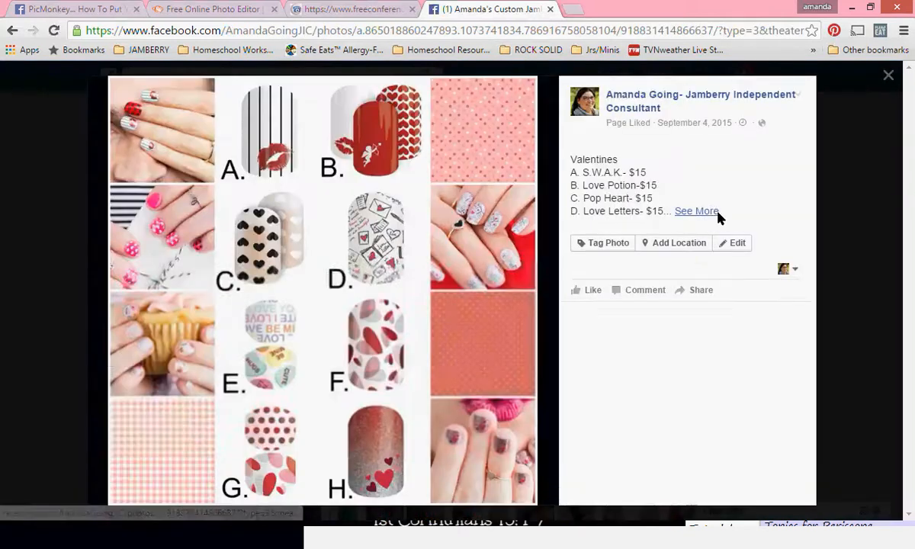
{"action": "left_click", "coordinate": [715, 213]}
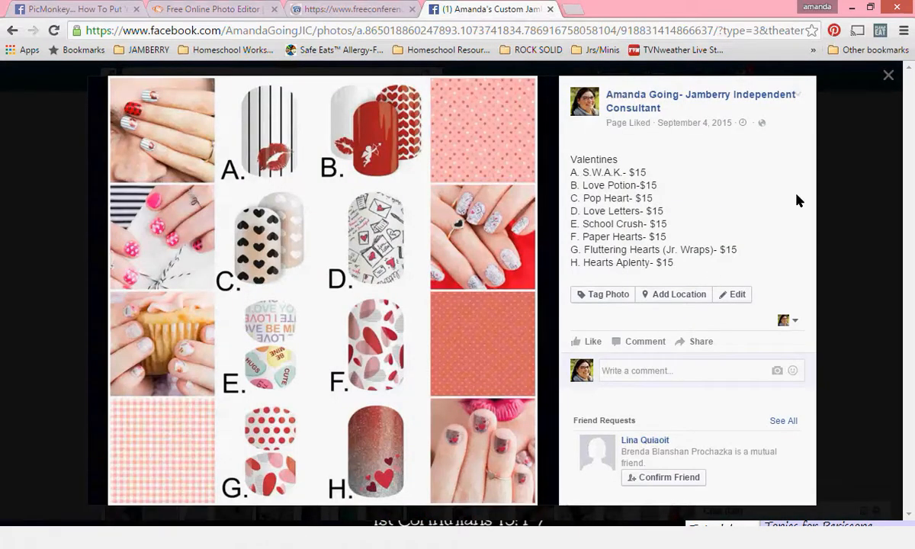
{"action": "left_click", "coordinate": [888, 76]}
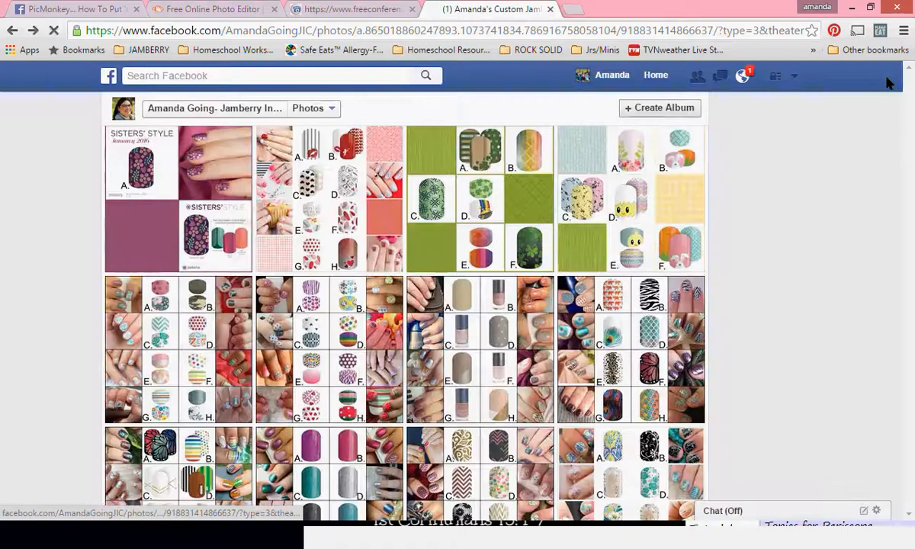
Step: View the Animal Instinct collage, close it and return to the start of the album
{"action": "left_click_drag", "start_coordinate": [909, 153], "coordinate": [909, 179]}
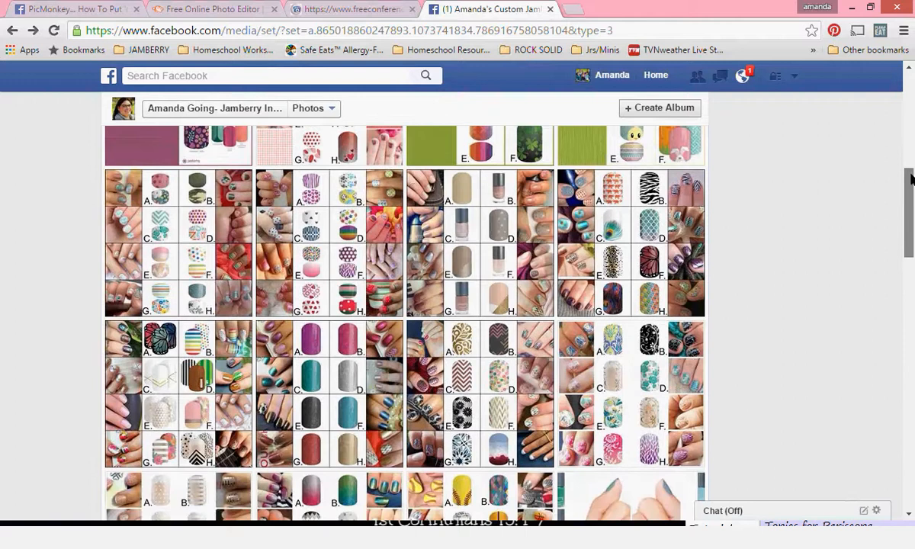
{"action": "left_click", "coordinate": [588, 229]}
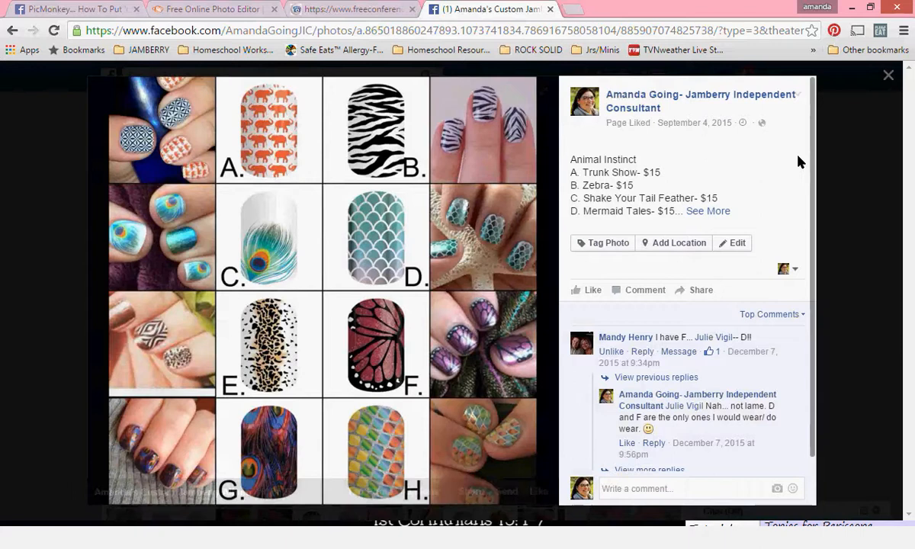
{"action": "left_click", "coordinate": [890, 77]}
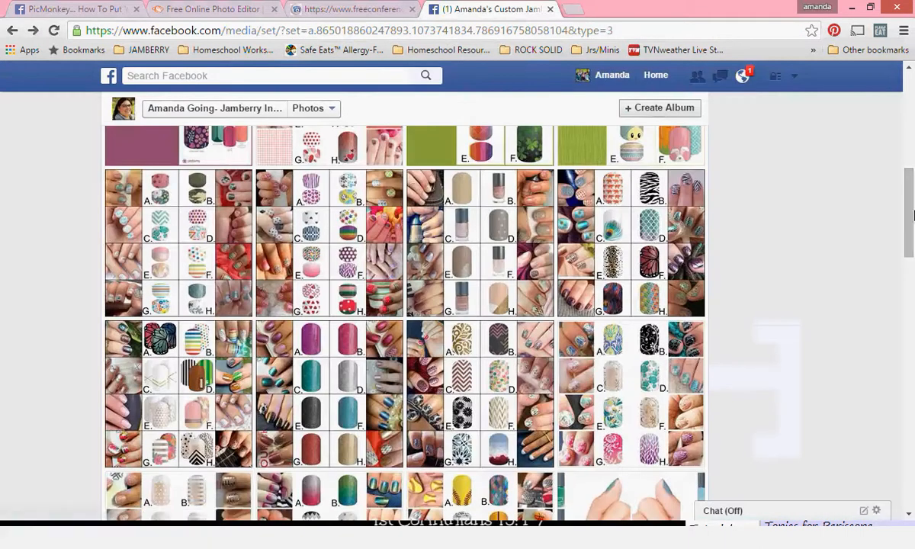
{"action": "left_click_drag", "start_coordinate": [912, 206], "coordinate": [914, 107]}
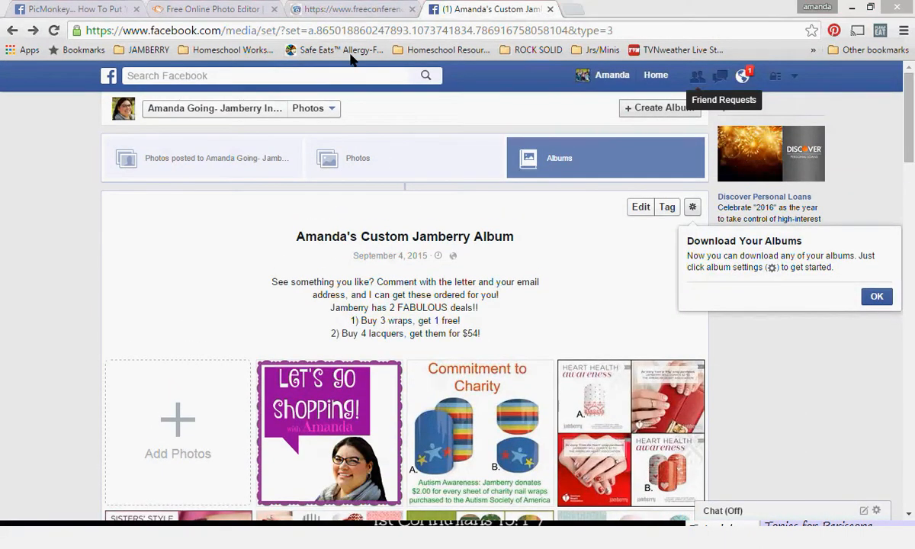
Step: Switch back to PicMonkey, start a collage with photos from the computer and browse to the NEW Online Catalog folder inside JAMBERRY!
{"action": "left_click", "coordinate": [221, 7]}
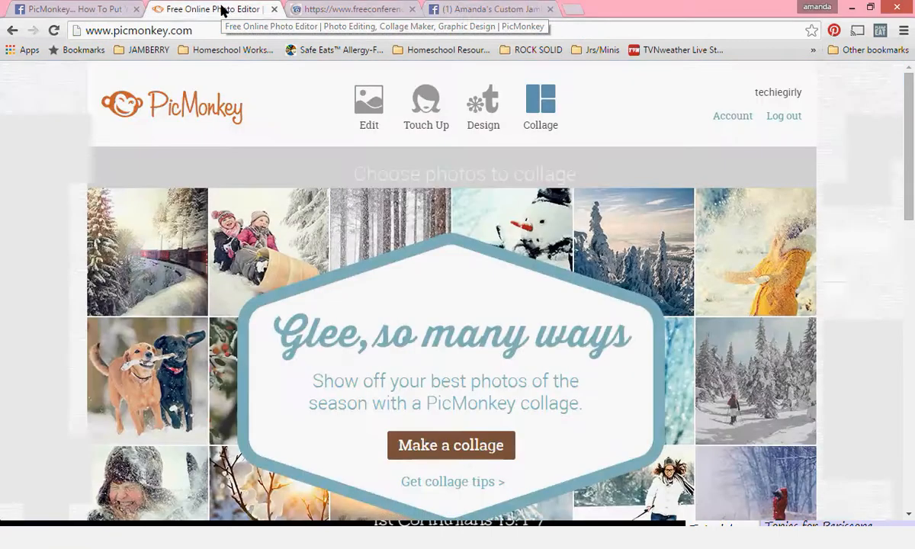
{"action": "mouse_move", "coordinate": [544, 116]}
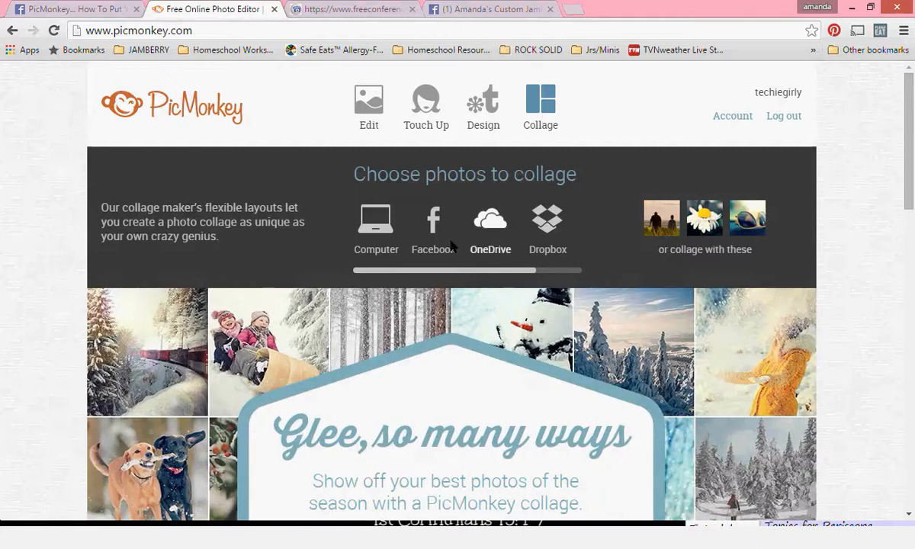
{"action": "left_click", "coordinate": [374, 230]}
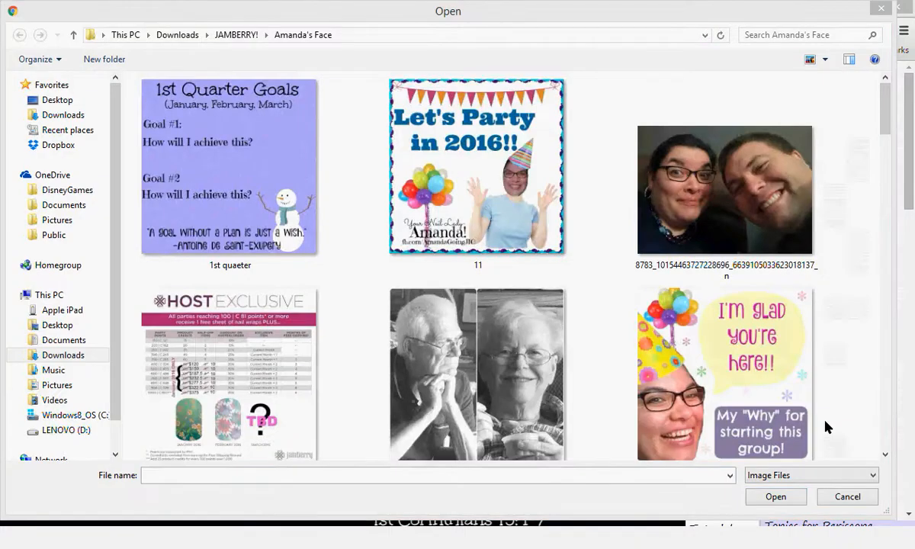
{"action": "left_click", "coordinate": [231, 35]}
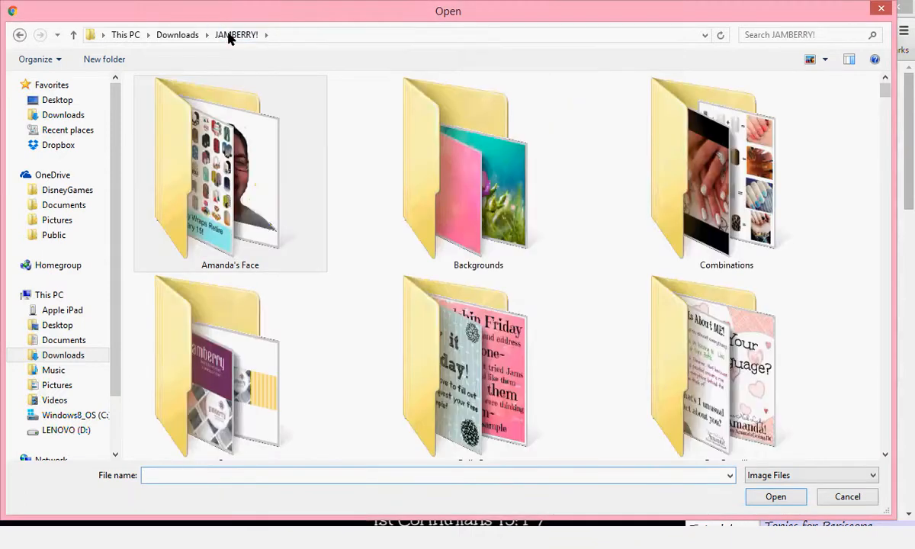
{"action": "left_click_drag", "start_coordinate": [886, 99], "coordinate": [883, 123]}
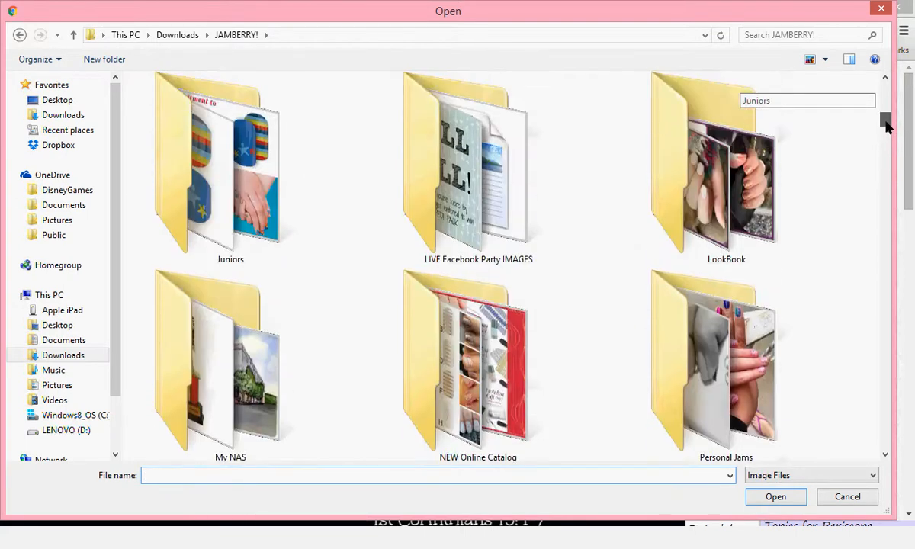
{"action": "double_click", "coordinate": [476, 300]}
{"action": "left_click", "coordinate": [477, 300]}
{"action": "left_click", "coordinate": [582, 286]}
{"action": "double_click", "coordinate": [656, 129]}
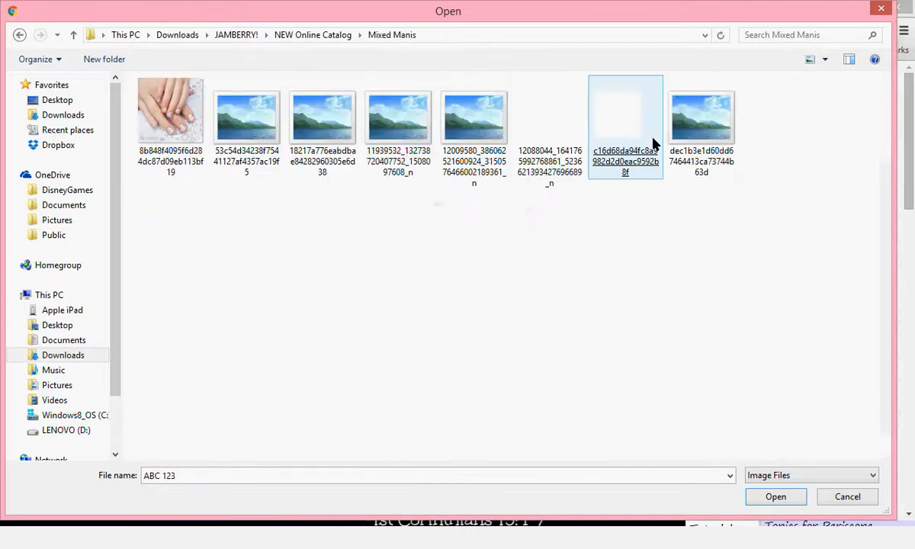
{"action": "left_click", "coordinate": [653, 143]}
{"action": "left_click", "coordinate": [20, 35]}
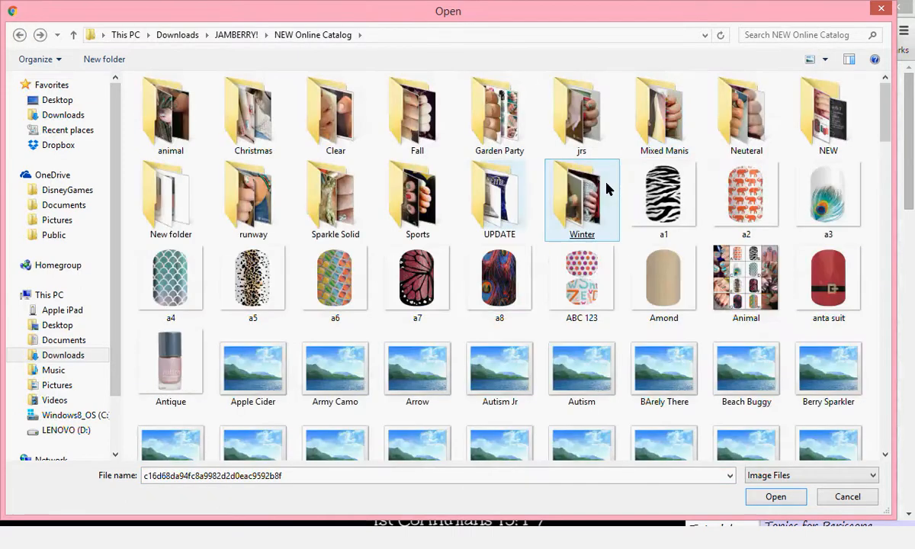
Step: Open the NEW subfolder and load all of its images into the collage
{"action": "left_click", "coordinate": [826, 122]}
{"action": "double_click", "coordinate": [826, 126]}
{"action": "left_click", "coordinate": [826, 126]}
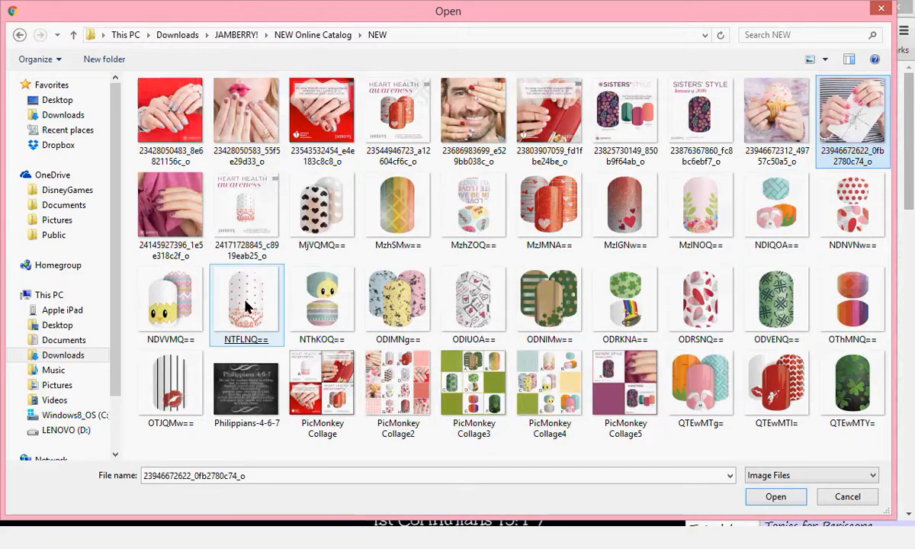
{"action": "left_click", "coordinate": [183, 143]}
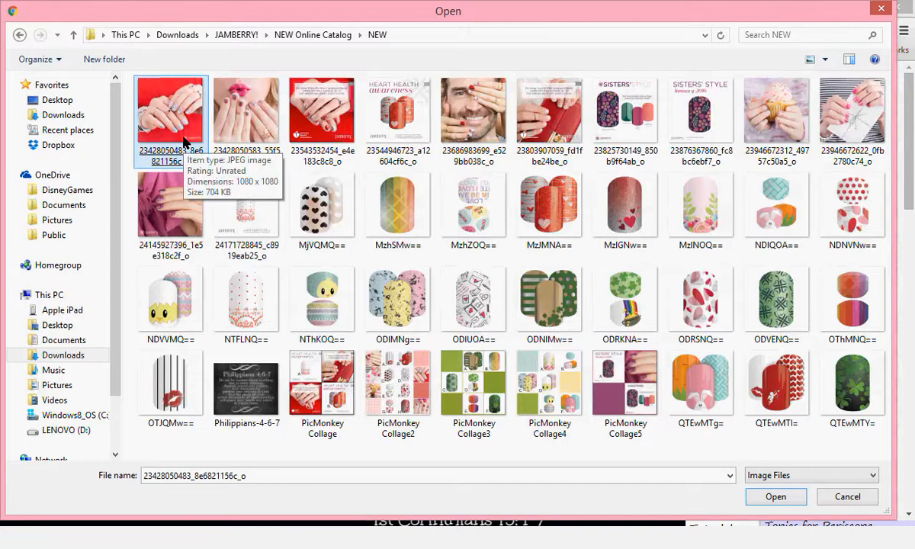
{"action": "left_click", "coordinate": [244, 385], "text": "shift"}
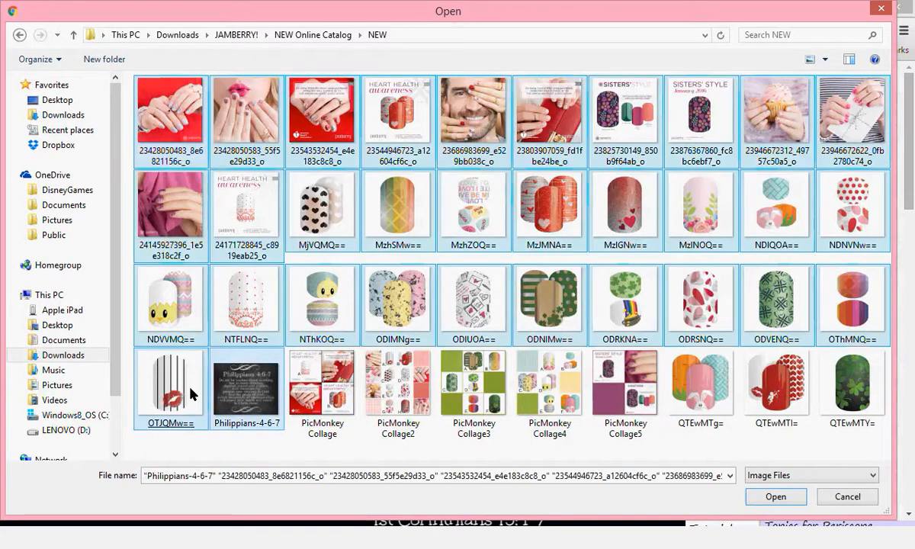
{"action": "left_click", "coordinate": [191, 393], "text": "shift"}
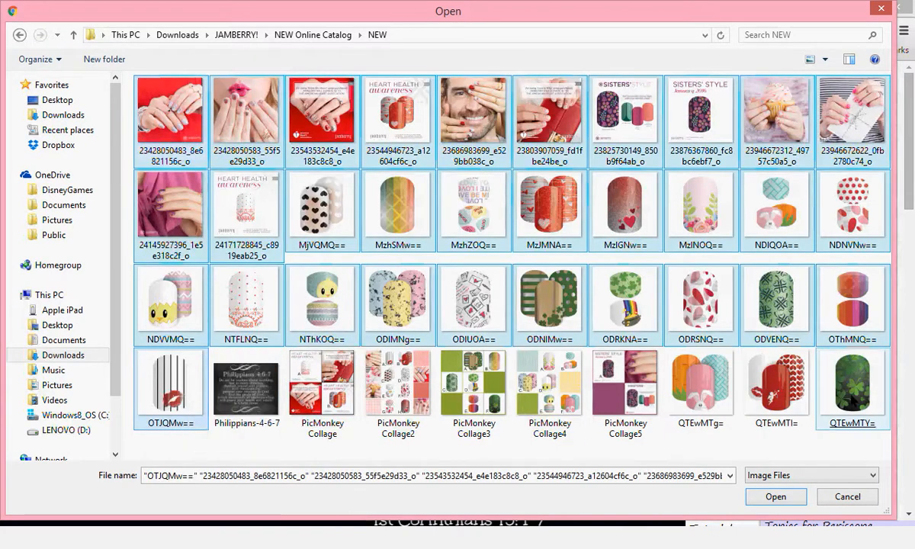
{"action": "left_click", "coordinate": [853, 389], "text": "shift"}
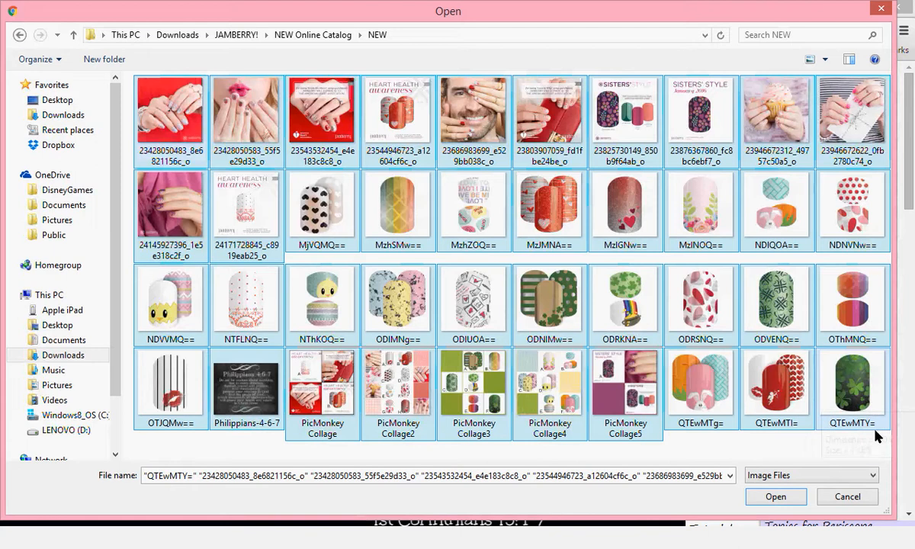
{"action": "left_click", "coordinate": [778, 497]}
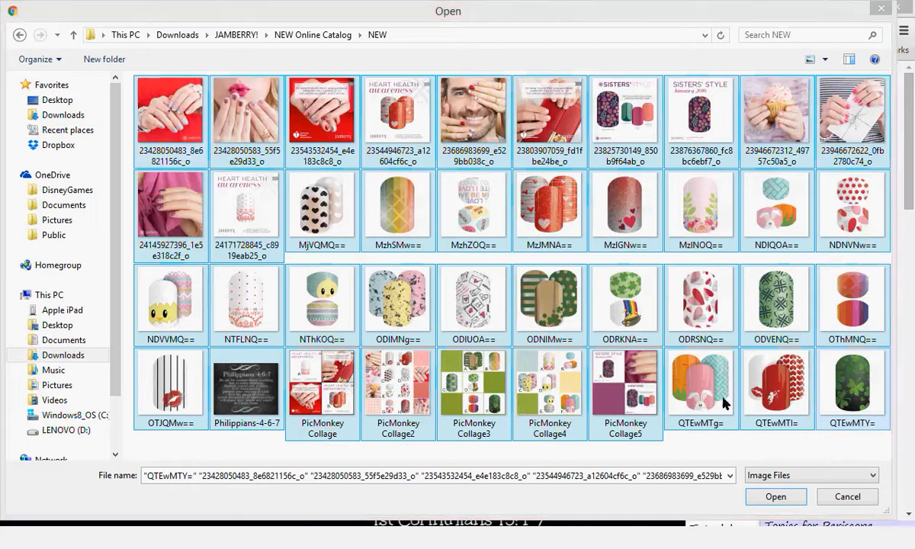
Step: Open the selected images in the collage and look through the loaded photo thumbnails
{"action": "left_click", "coordinate": [769, 496]}
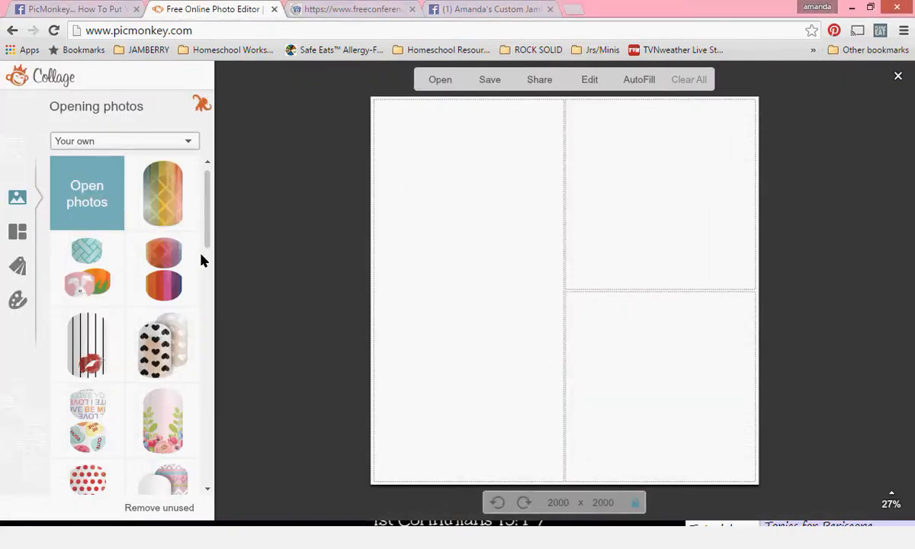
{"action": "scroll", "coordinate": [204, 230], "scroll_direction": "down", "scroll_amount": 1}
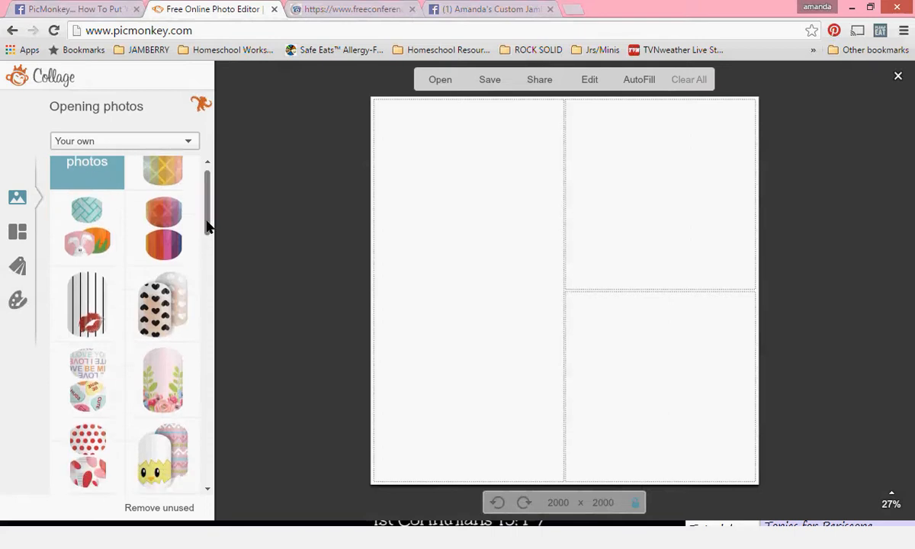
{"action": "scroll", "coordinate": [209, 237], "scroll_direction": "down", "scroll_amount": 3}
{"action": "left_click_drag", "start_coordinate": [210, 241], "coordinate": [205, 441]}
{"action": "left_click_drag", "start_coordinate": [206, 478], "coordinate": [215, 187]}
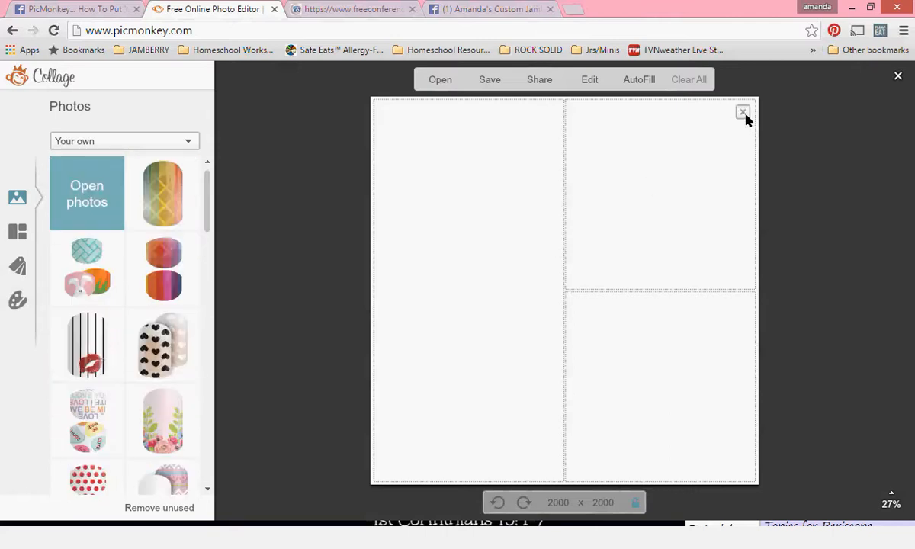
Step: Remove the extra empty cells so the collage consists of a single blank cell
{"action": "left_click", "coordinate": [745, 114]}
{"action": "left_click", "coordinate": [599, 462]}
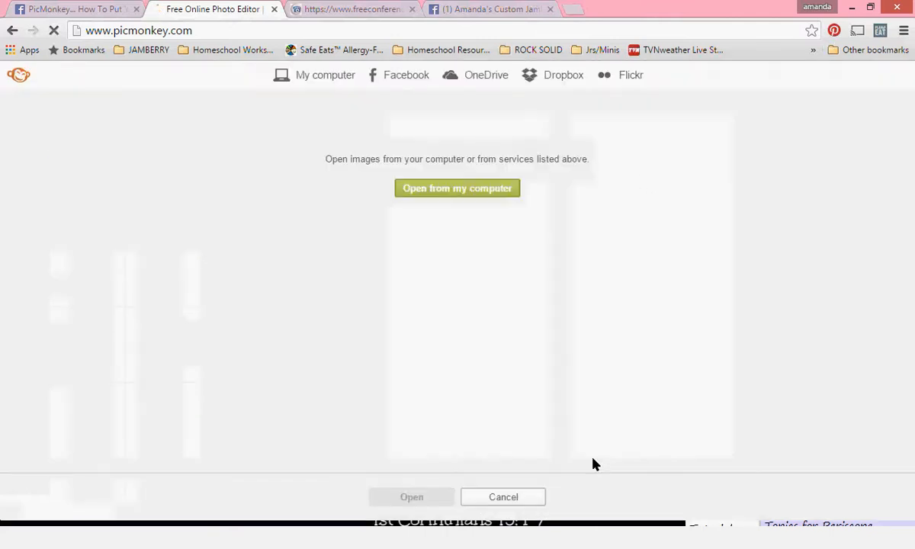
{"action": "left_click", "coordinate": [503, 498]}
{"action": "left_click", "coordinate": [742, 113]}
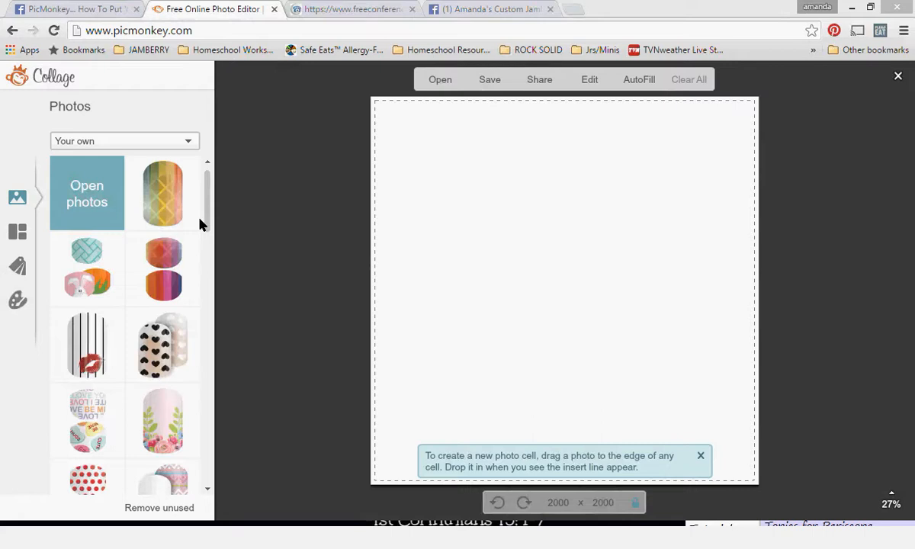
Step: Place the green-to-coral lattice wrap in the blank cell and add the orange and purple striped wrap in a new cell below it
{"action": "left_click_drag", "start_coordinate": [206, 222], "coordinate": [515, 232]}
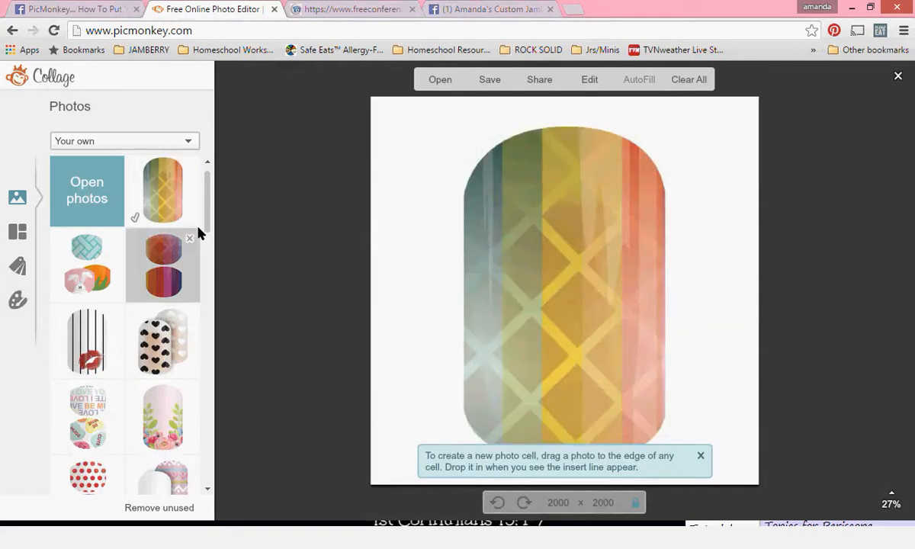
{"action": "left_click_drag", "start_coordinate": [208, 214], "coordinate": [209, 221]}
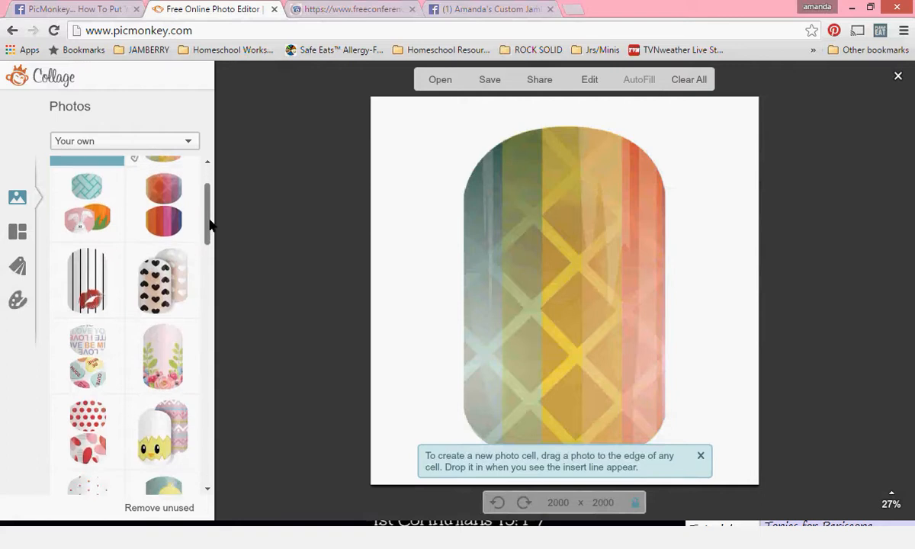
{"action": "left_click_drag", "start_coordinate": [90, 231], "coordinate": [580, 484]}
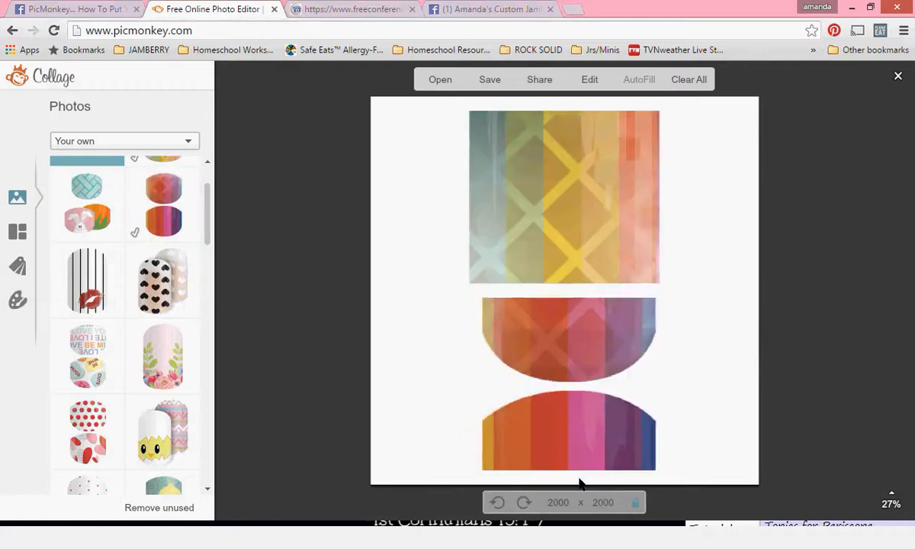
Step: Add the green and gold shamrock wrap and the clover rainbow wrap as new cells at the bottom of the collage
{"action": "scroll", "coordinate": [210, 214], "scroll_direction": "down", "scroll_amount": 3}
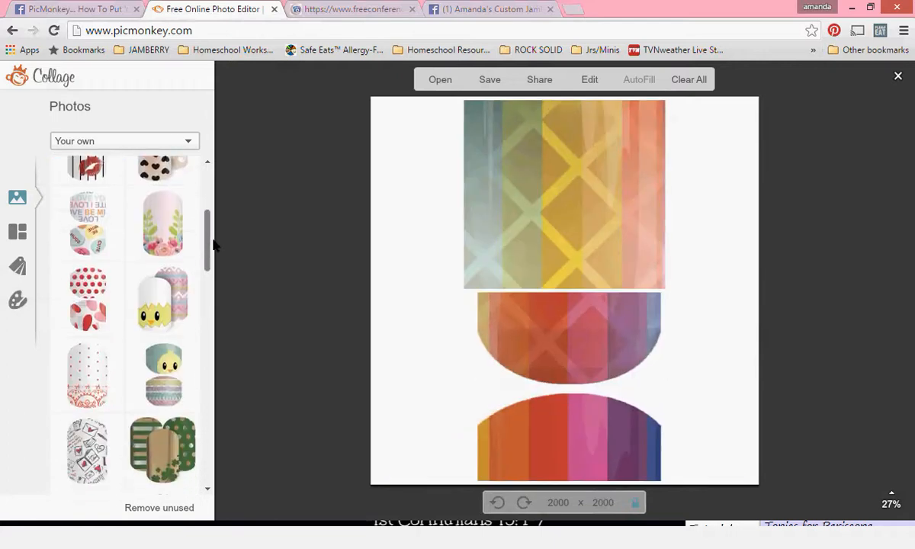
{"action": "scroll", "coordinate": [213, 252], "scroll_direction": "down", "scroll_amount": 3}
{"action": "left_click_drag", "start_coordinate": [157, 290], "coordinate": [566, 479]}
{"action": "scroll", "coordinate": [214, 289], "scroll_direction": "down", "scroll_amount": 1}
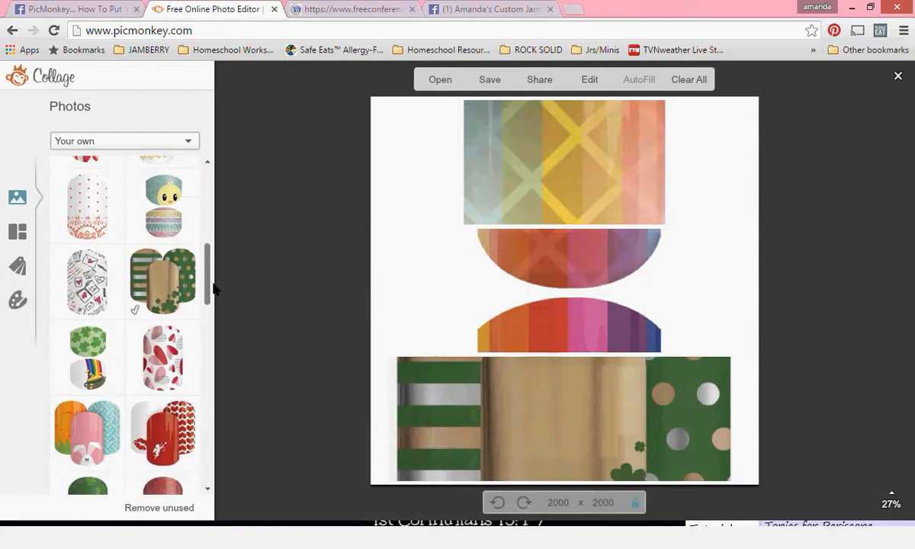
{"action": "scroll", "coordinate": [213, 288], "scroll_direction": "down", "scroll_amount": 2}
{"action": "left_click_drag", "start_coordinate": [118, 290], "coordinate": [599, 477]}
Step: Replace the orange and purple striped wrap in the second row with the black hearts wrap
{"action": "scroll", "coordinate": [211, 299], "scroll_direction": "down", "scroll_amount": 1}
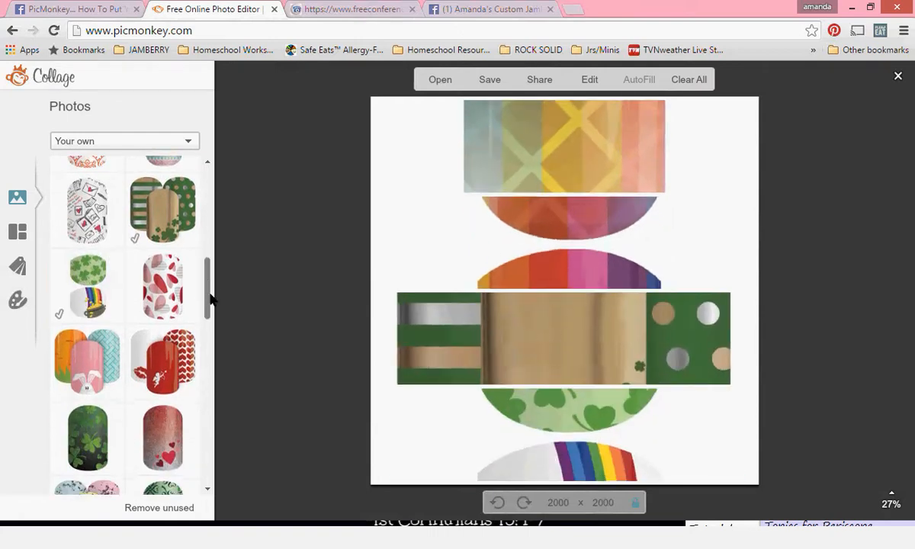
{"action": "left_click_drag", "start_coordinate": [211, 292], "coordinate": [211, 227]}
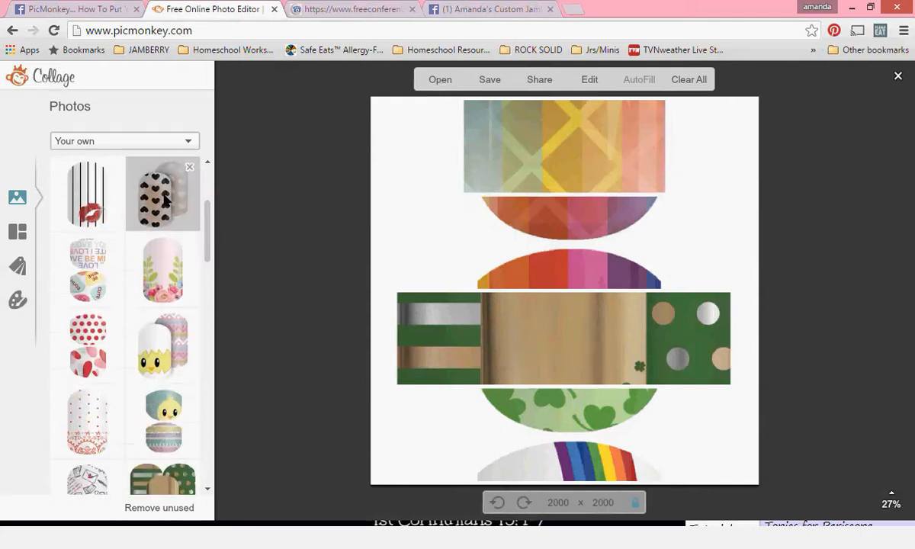
{"action": "left_click", "coordinate": [165, 200]}
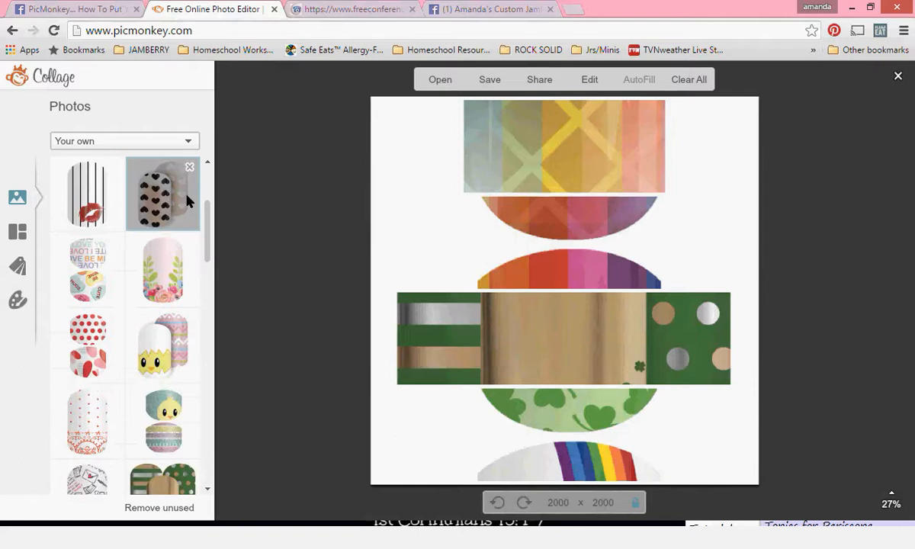
{"action": "mouse_move", "coordinate": [188, 201]}
{"action": "left_mouse_down"}
{"action": "mouse_move", "coordinate": [343, 223]}
{"action": "mouse_move", "coordinate": [374, 278]}
{"action": "mouse_move", "coordinate": [386, 278]}
{"action": "mouse_move", "coordinate": [376, 282]}
{"action": "mouse_move", "coordinate": [405, 271]}
{"action": "left_mouse_up"}
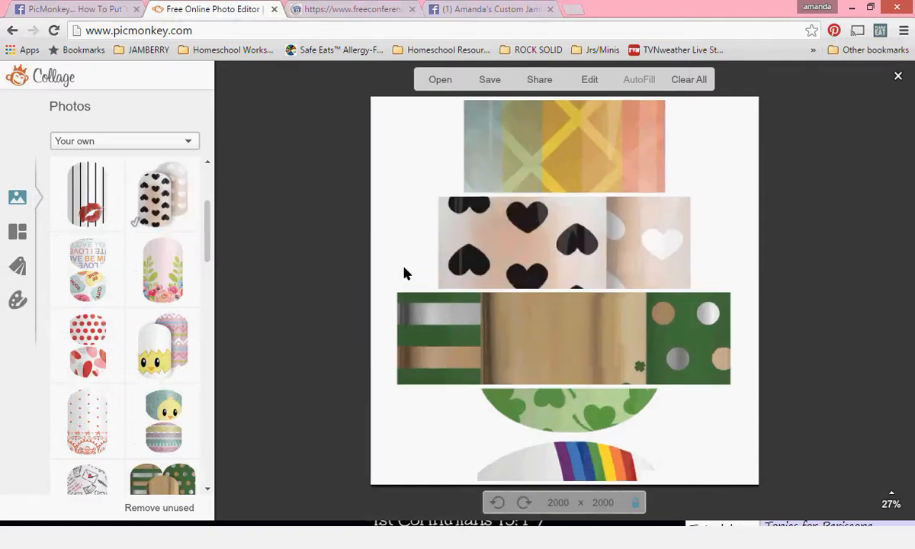
{"action": "left_click_drag", "start_coordinate": [172, 187], "coordinate": [380, 249]}
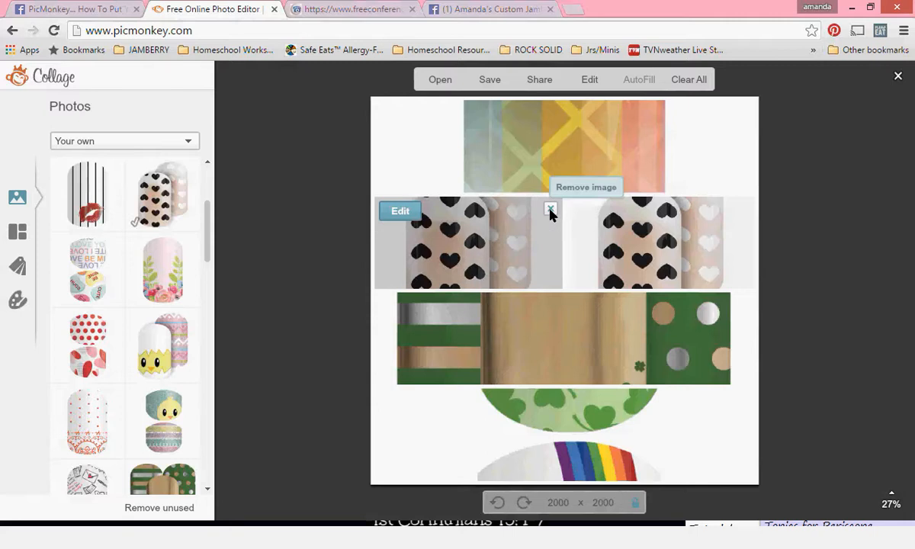
{"action": "left_click", "coordinate": [550, 209]}
{"action": "left_click", "coordinate": [550, 210]}
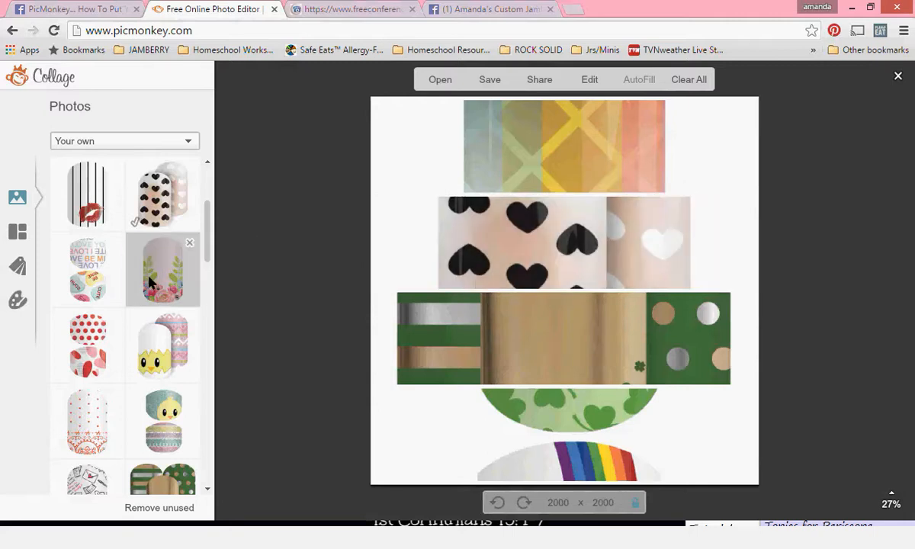
Step: Add a new column left of the existing one containing the pink floral, hatching chick, teal chick and love letter wraps
{"action": "left_click_drag", "start_coordinate": [153, 283], "coordinate": [374, 308]}
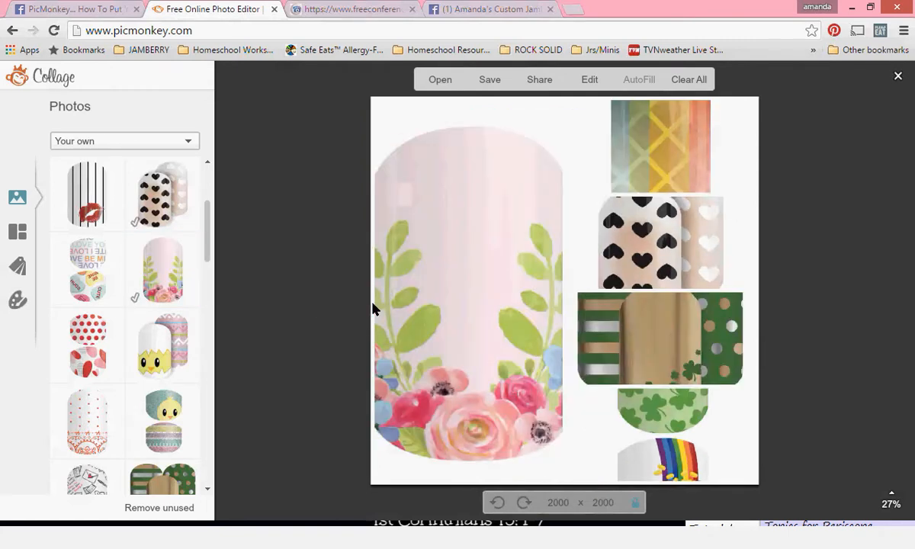
{"action": "left_click_drag", "start_coordinate": [162, 345], "coordinate": [479, 477]}
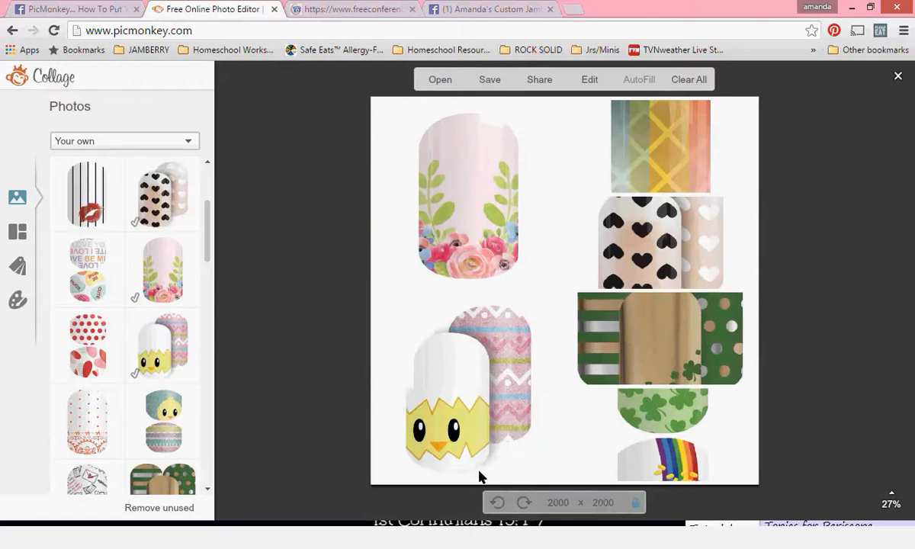
{"action": "scroll", "coordinate": [207, 252], "scroll_direction": "down", "scroll_amount": 3}
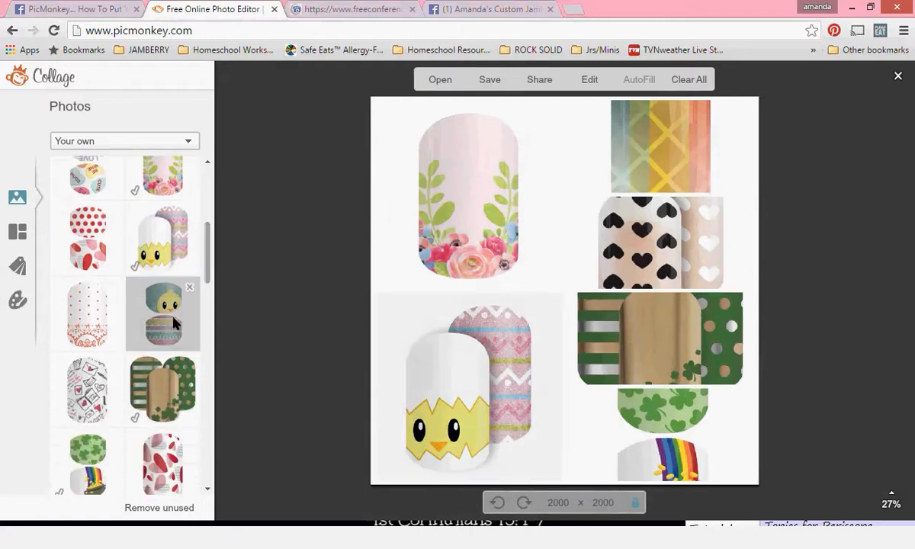
{"action": "left_click_drag", "start_coordinate": [173, 323], "coordinate": [498, 476]}
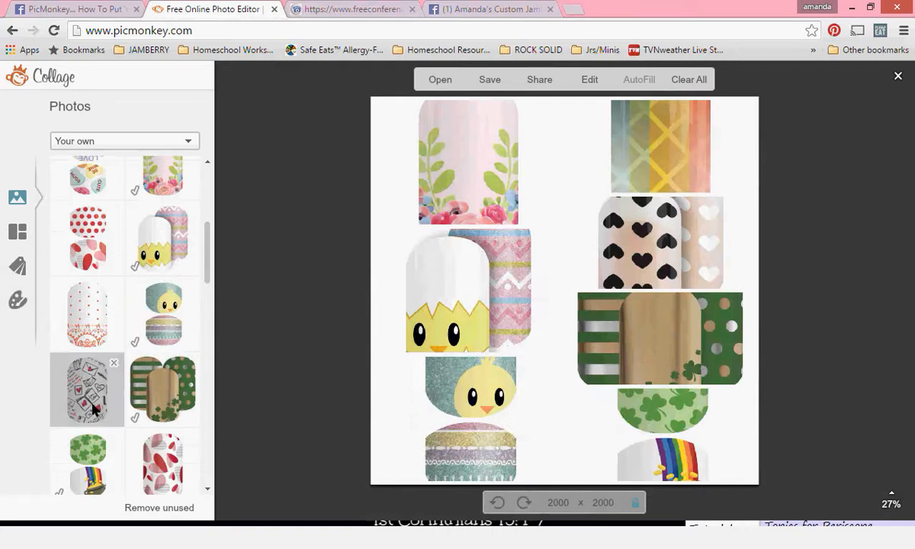
{"action": "left_click_drag", "start_coordinate": [93, 410], "coordinate": [459, 476]}
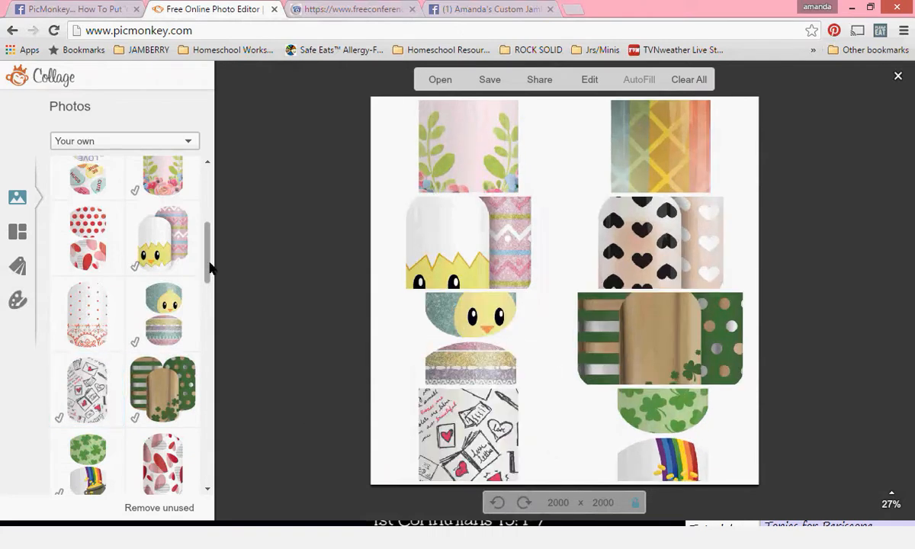
Step: Add the pink lips manicure photo as a new full-height column along the collage's left edge
{"action": "scroll", "coordinate": [211, 267], "scroll_direction": "up", "scroll_amount": 3}
{"action": "scroll", "coordinate": [217, 254], "scroll_direction": "down", "scroll_amount": 6}
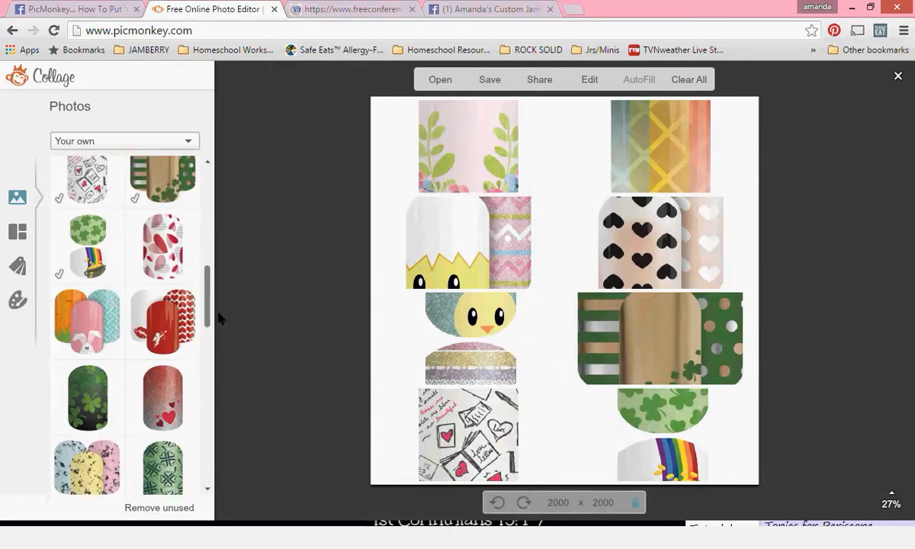
{"action": "left_click_drag", "start_coordinate": [217, 321], "coordinate": [210, 372]}
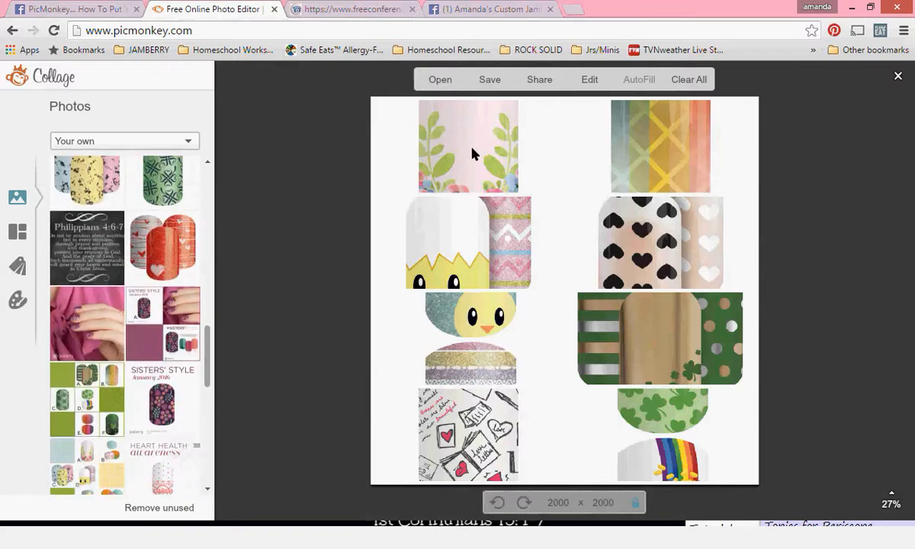
{"action": "mouse_move", "coordinate": [424, 185]}
{"action": "left_click_drag", "start_coordinate": [208, 353], "coordinate": [210, 415]}
{"action": "left_click_drag", "start_coordinate": [93, 245], "coordinate": [376, 183]}
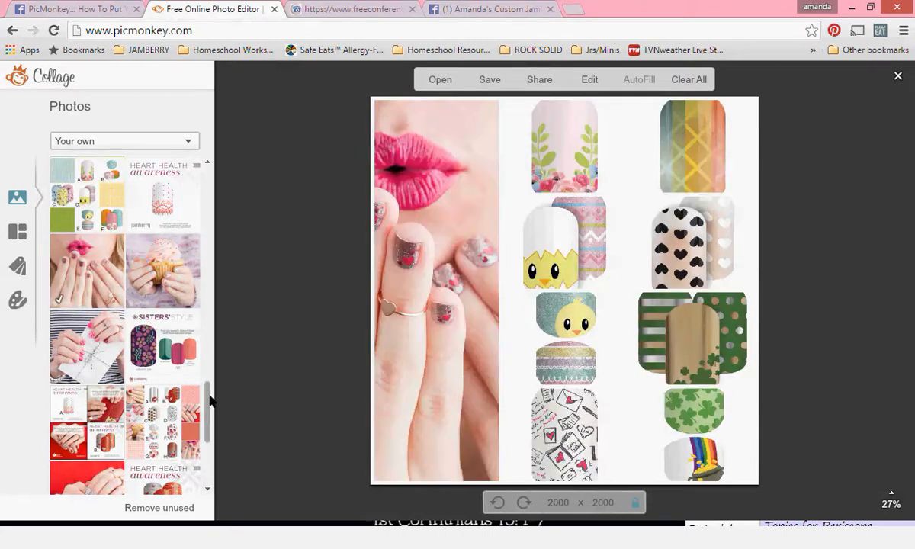
Step: Add the cupcake, gift envelope and red-background hand photos as new cells below the lips photo
{"action": "left_click_drag", "start_coordinate": [211, 398], "coordinate": [211, 419]}
{"action": "left_click_drag", "start_coordinate": [162, 200], "coordinate": [443, 482]}
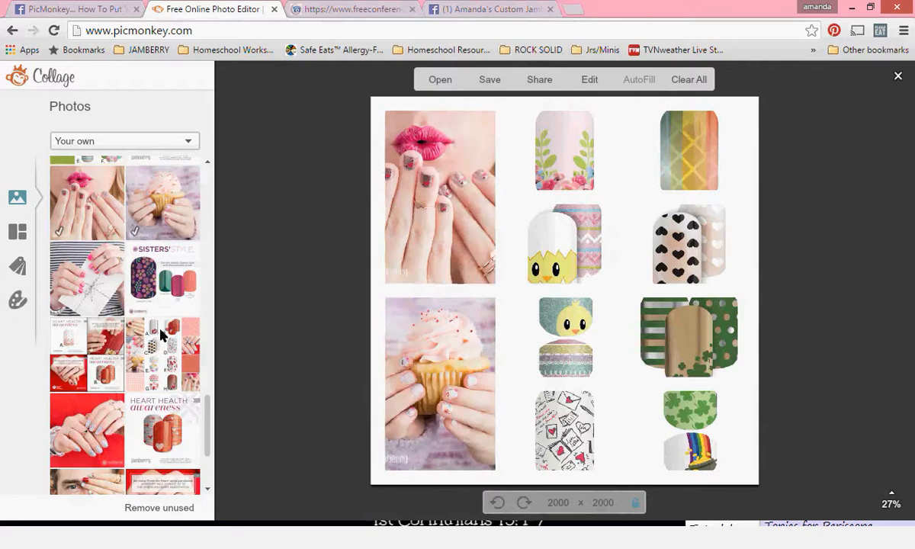
{"action": "left_click_drag", "start_coordinate": [102, 303], "coordinate": [414, 478]}
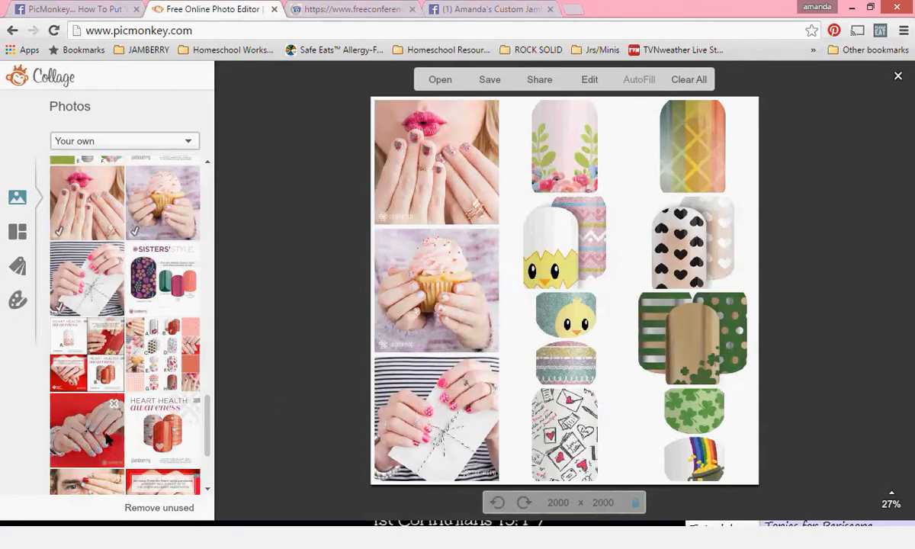
{"action": "left_click_drag", "start_coordinate": [86, 430], "coordinate": [428, 475]}
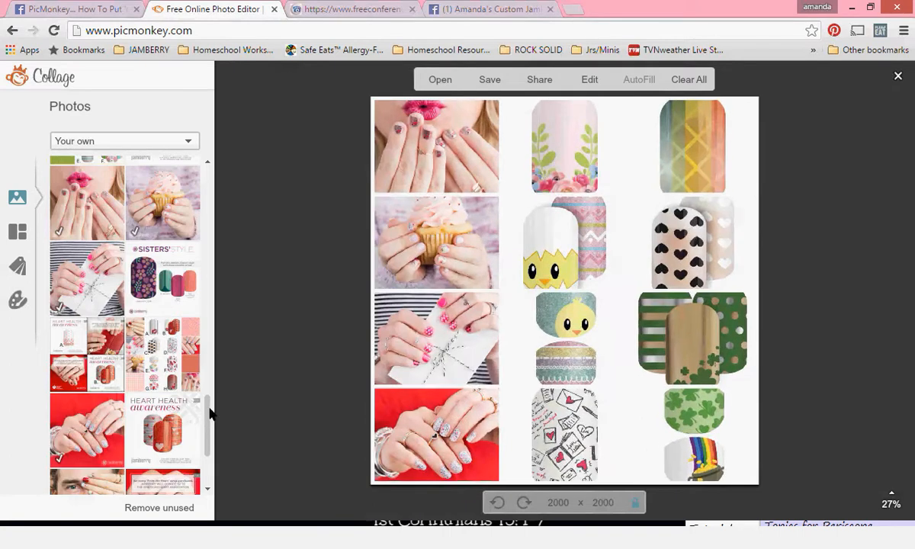
Step: Add a fourth column with the smiling man, Heart Association manicure and red purse photos, and clear the duplicate manicure photo from its third cell
{"action": "scroll", "coordinate": [209, 413], "scroll_direction": "down", "scroll_amount": 3}
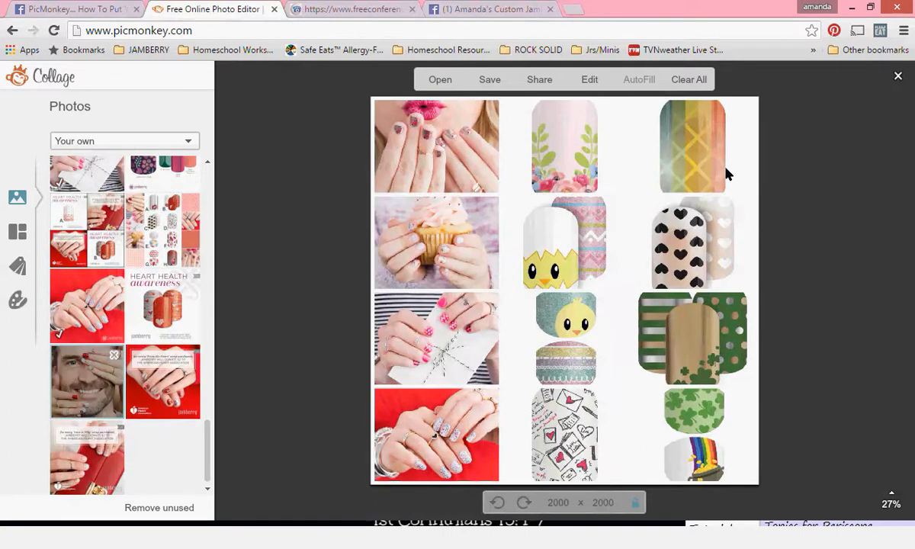
{"action": "left_click_drag", "start_coordinate": [729, 175], "coordinate": [756, 202]}
{"action": "left_click_drag", "start_coordinate": [168, 389], "coordinate": [704, 473]}
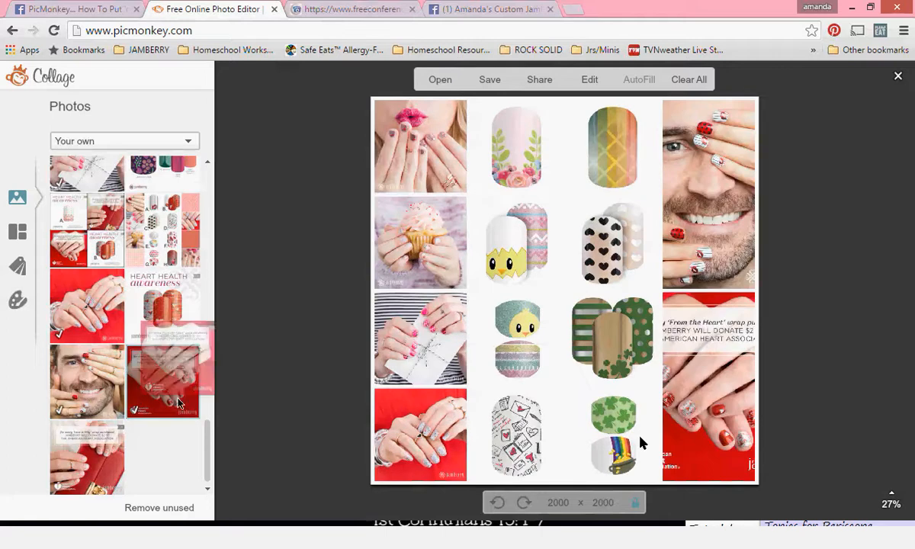
{"action": "left_click_drag", "start_coordinate": [199, 405], "coordinate": [711, 476]}
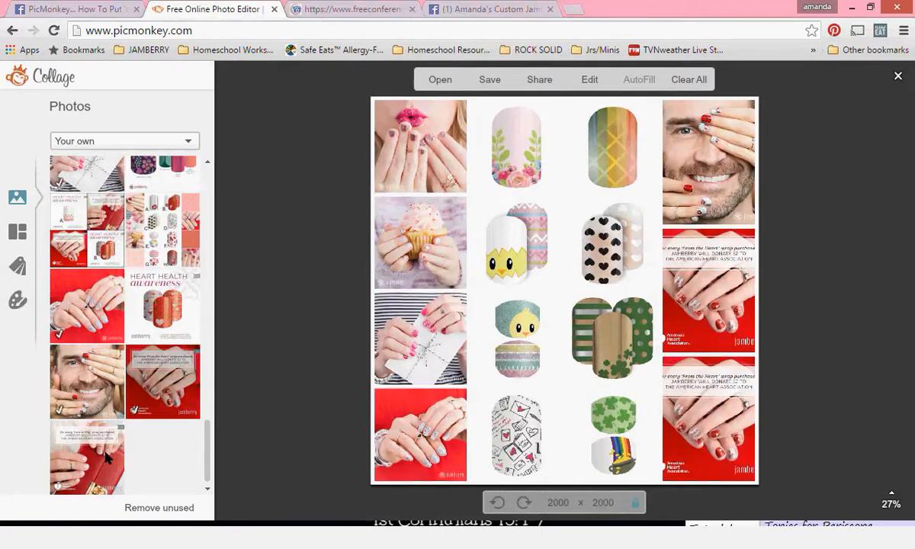
{"action": "left_click_drag", "start_coordinate": [107, 458], "coordinate": [695, 476]}
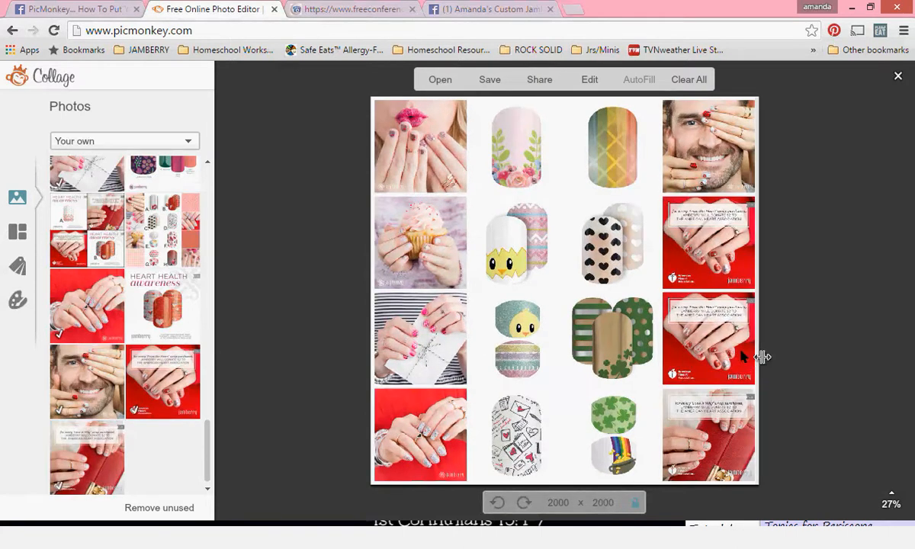
{"action": "mouse_move", "coordinate": [745, 308]}
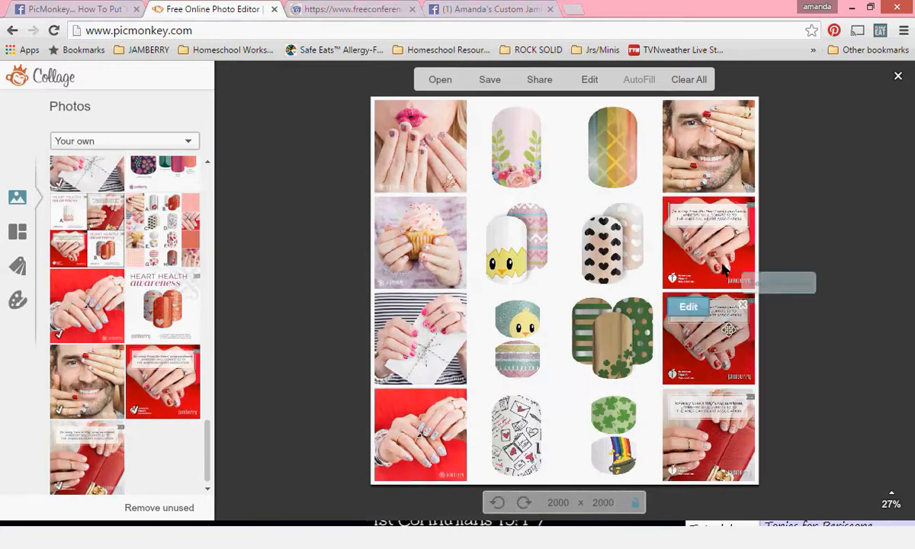
{"action": "left_click", "coordinate": [743, 305]}
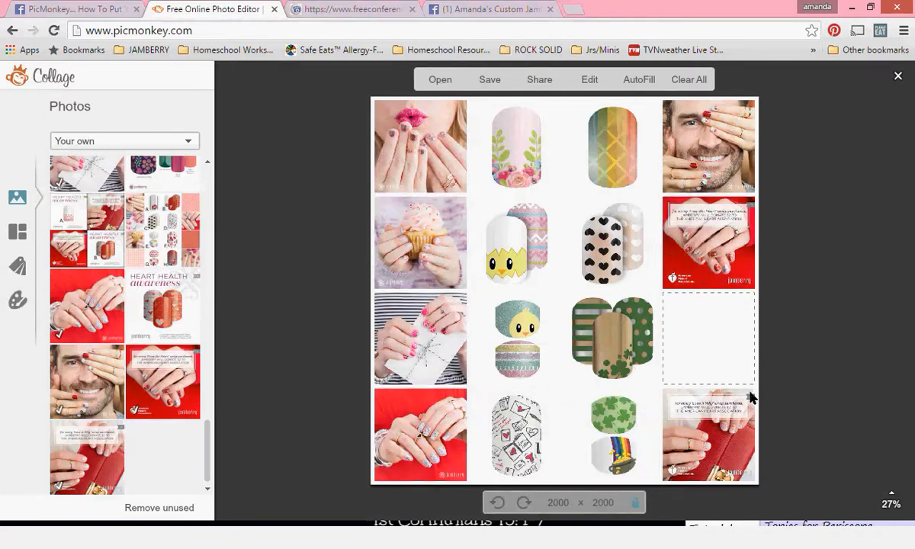
Step: Fill the empty cell in the collage's fourth column with the Winterland snowflake swatch and view the other swatch collections
{"action": "left_click", "coordinate": [17, 267]}
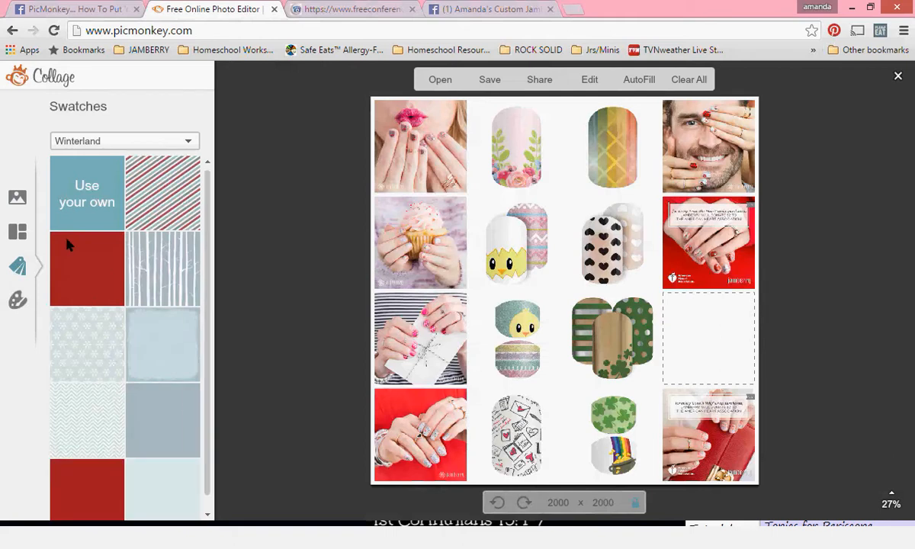
{"action": "scroll", "coordinate": [212, 263], "scroll_direction": "down", "scroll_amount": 1}
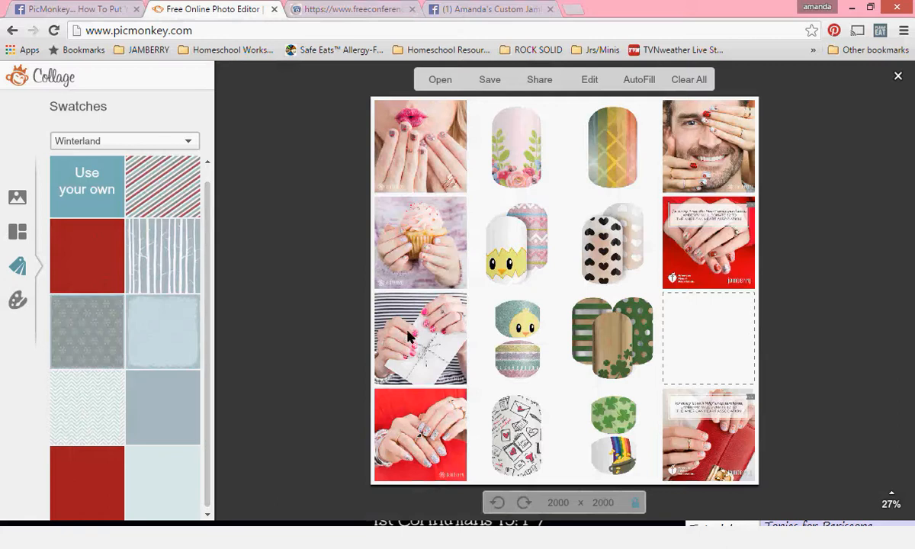
{"action": "left_click_drag", "start_coordinate": [408, 336], "coordinate": [700, 363]}
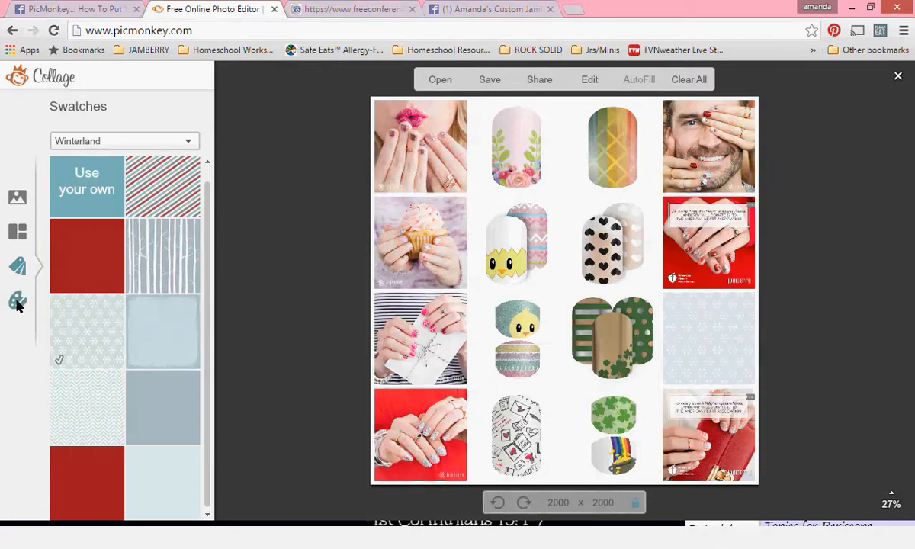
{"action": "left_click", "coordinate": [188, 142]}
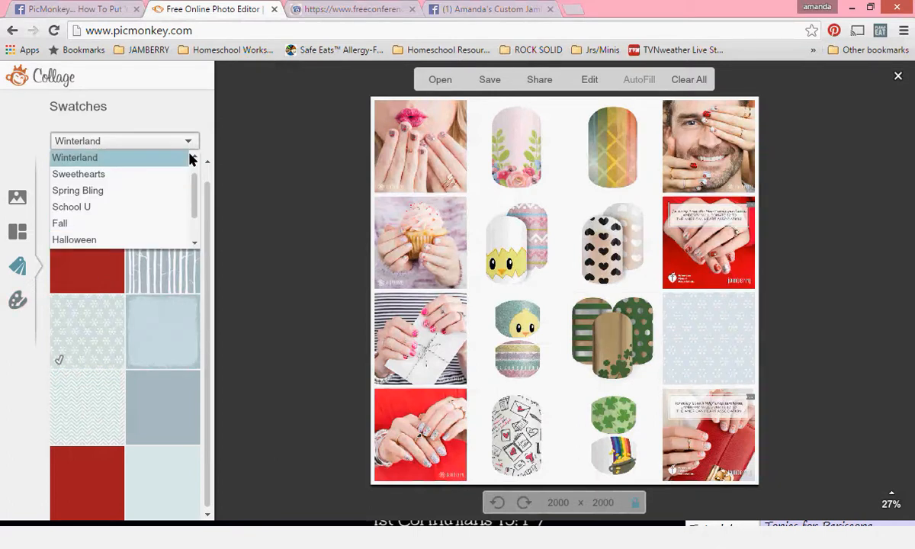
{"action": "left_click_drag", "start_coordinate": [194, 195], "coordinate": [196, 170]}
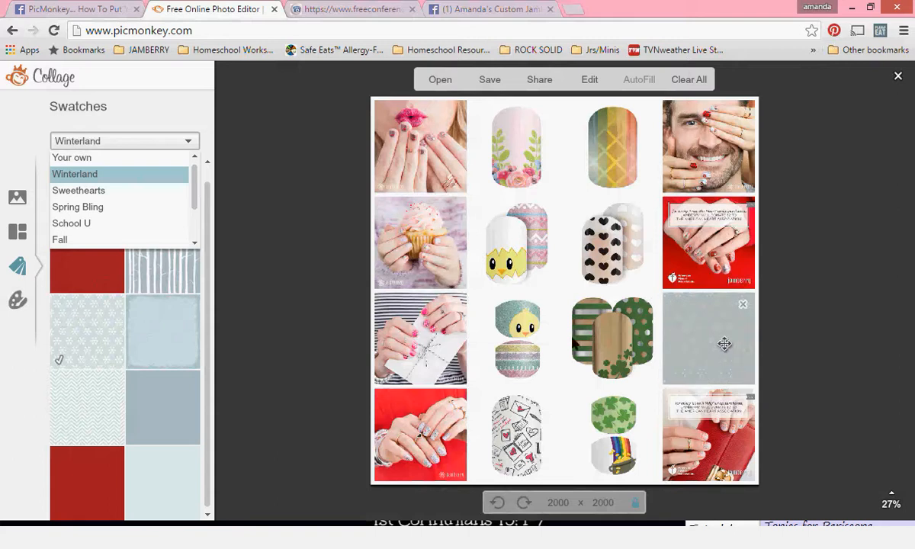
Step: Set the collage background's spacing to 5 and its color to black (000000)
{"action": "left_click", "coordinate": [18, 300]}
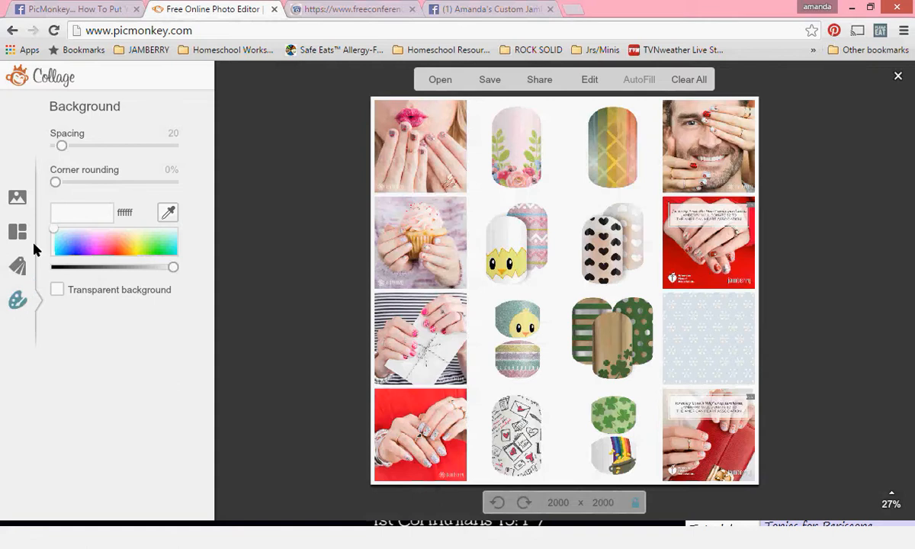
{"action": "left_click", "coordinate": [88, 146]}
{"action": "left_click", "coordinate": [55, 146]}
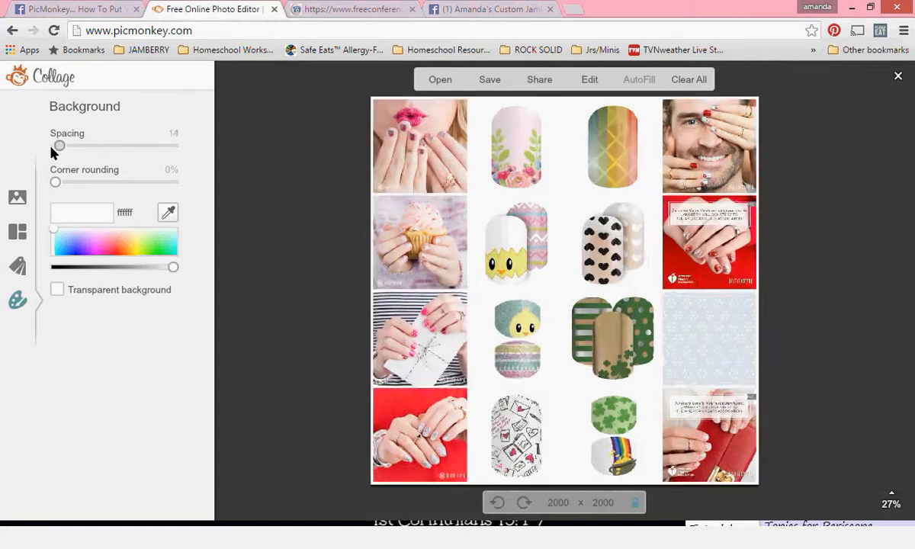
{"action": "left_click", "coordinate": [57, 147]}
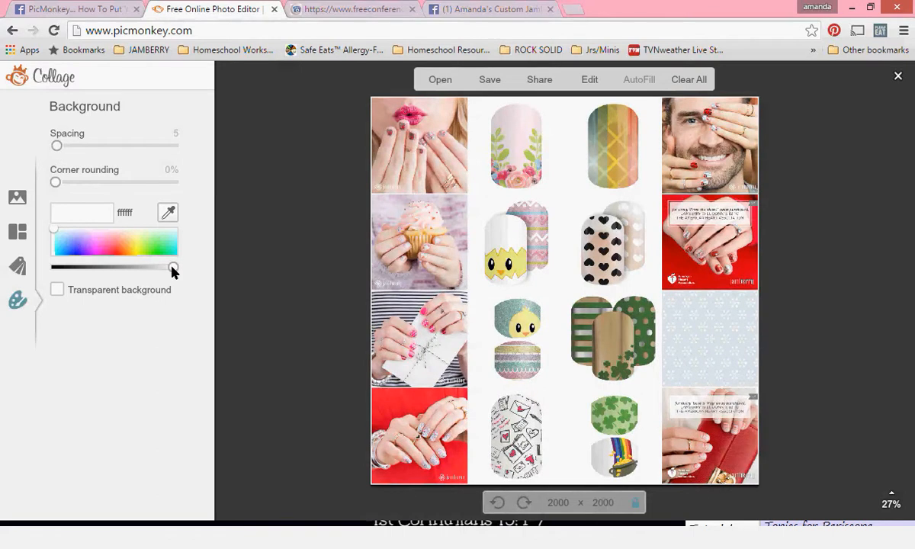
{"action": "left_click_drag", "start_coordinate": [65, 267], "coordinate": [43, 274]}
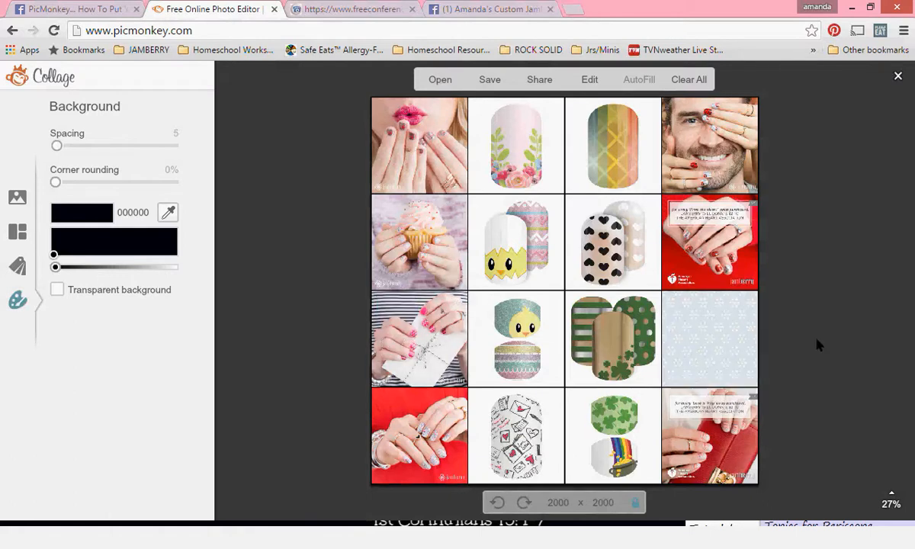
Step: Enlarge the pink lips manicure photo to 200% and reposition it in its cell to focus on the nails
{"action": "key", "text": "ctrl+minus"}
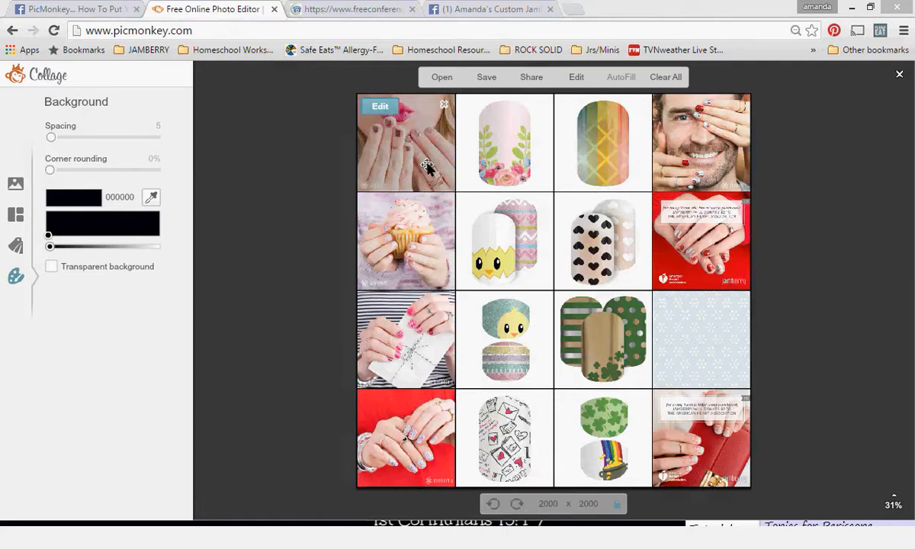
{"action": "left_click", "coordinate": [390, 104]}
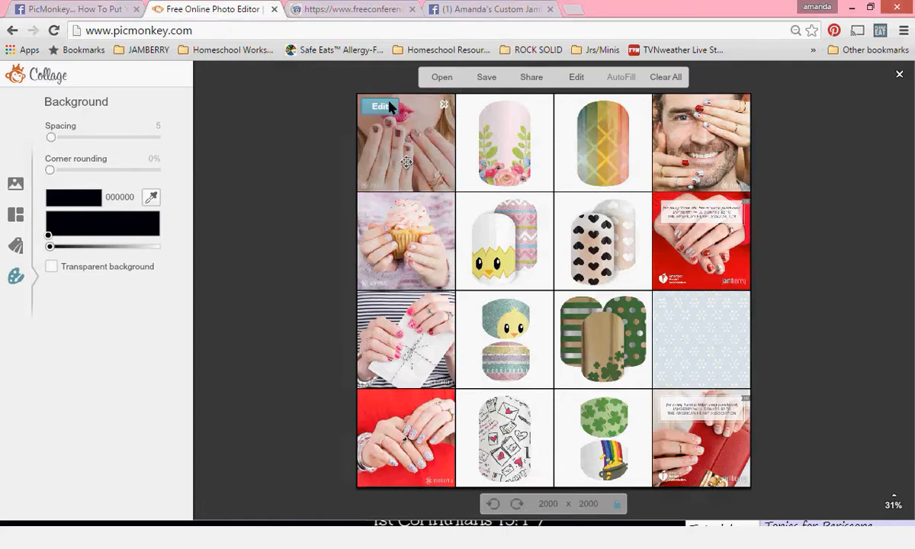
{"action": "left_click", "coordinate": [381, 106]}
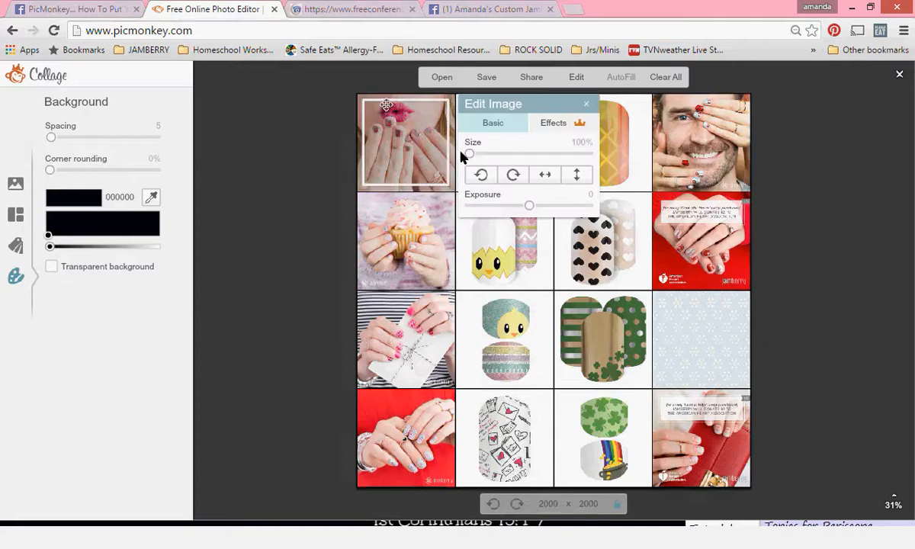
{"action": "left_click_drag", "start_coordinate": [468, 154], "coordinate": [589, 154]}
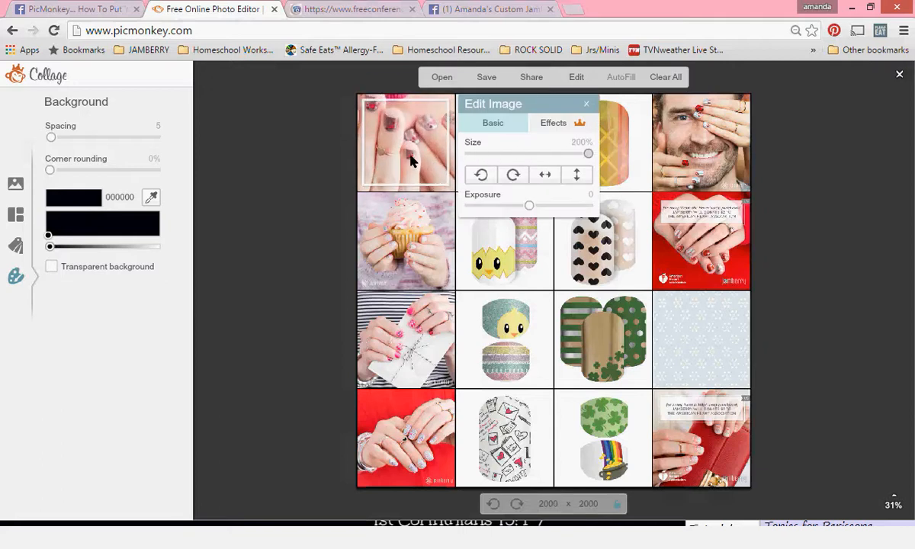
{"action": "mouse_move", "coordinate": [410, 161]}
{"action": "left_mouse_down"}
{"action": "mouse_move", "coordinate": [416, 169]}
{"action": "mouse_move", "coordinate": [421, 161]}
{"action": "left_mouse_up"}
Step: Enlarge the cupcake photo to 200%, shift it within its cell to show the nails, and close the image editing options
{"action": "left_click", "coordinate": [418, 236]}
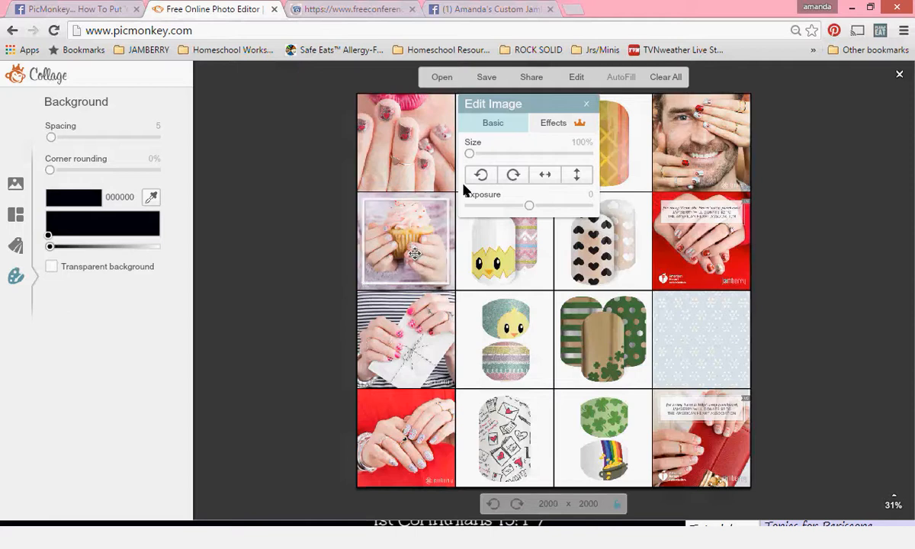
{"action": "left_click_drag", "start_coordinate": [470, 155], "coordinate": [589, 154]}
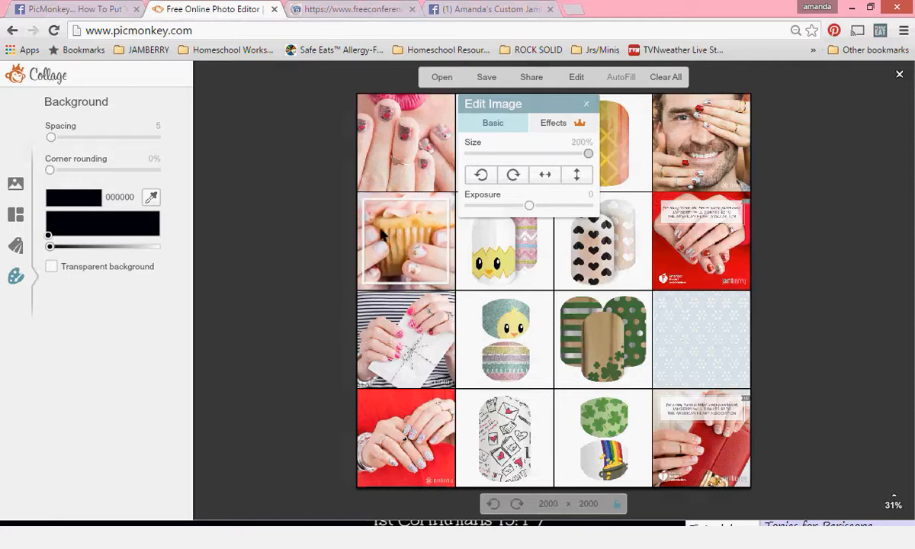
{"action": "mouse_move", "coordinate": [383, 235]}
{"action": "left_mouse_down"}
{"action": "mouse_move", "coordinate": [390, 225]}
{"action": "mouse_move", "coordinate": [393, 243]}
{"action": "left_mouse_up"}
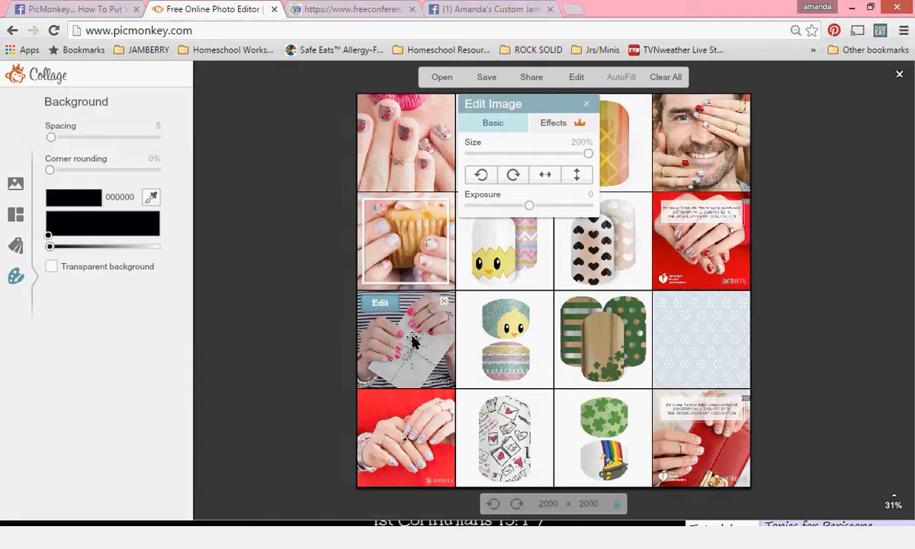
{"action": "left_click", "coordinate": [265, 277]}
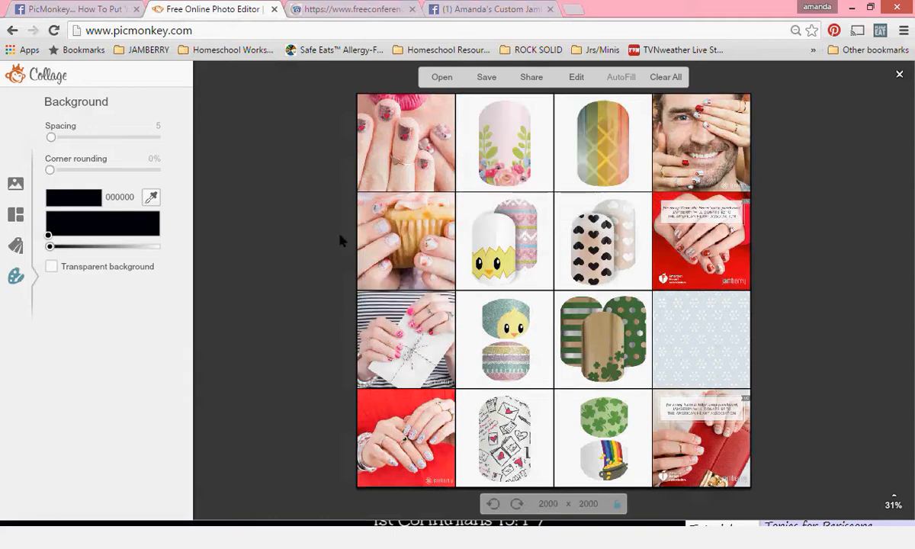
Step: Send the finished collage to the Editor and choose Arial from the recent text fonts
{"action": "left_click", "coordinate": [573, 81]}
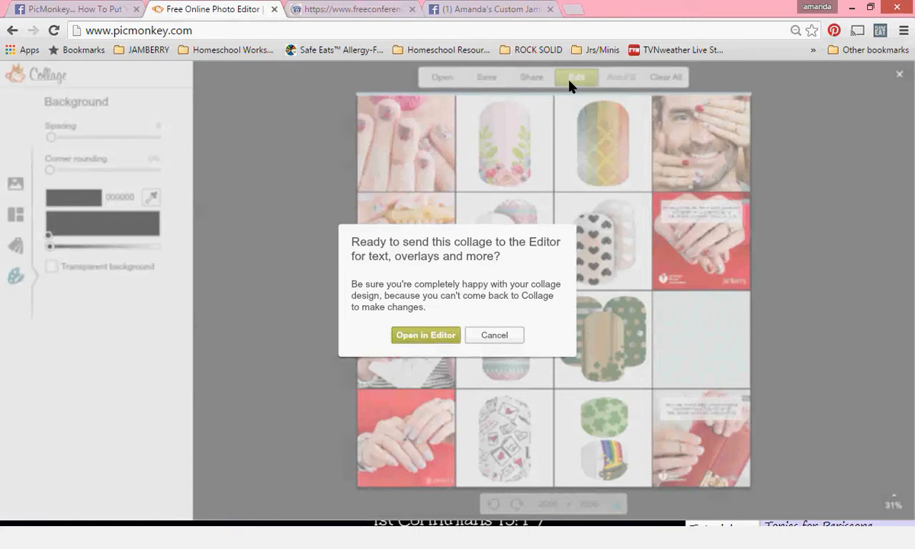
{"action": "left_click", "coordinate": [445, 335]}
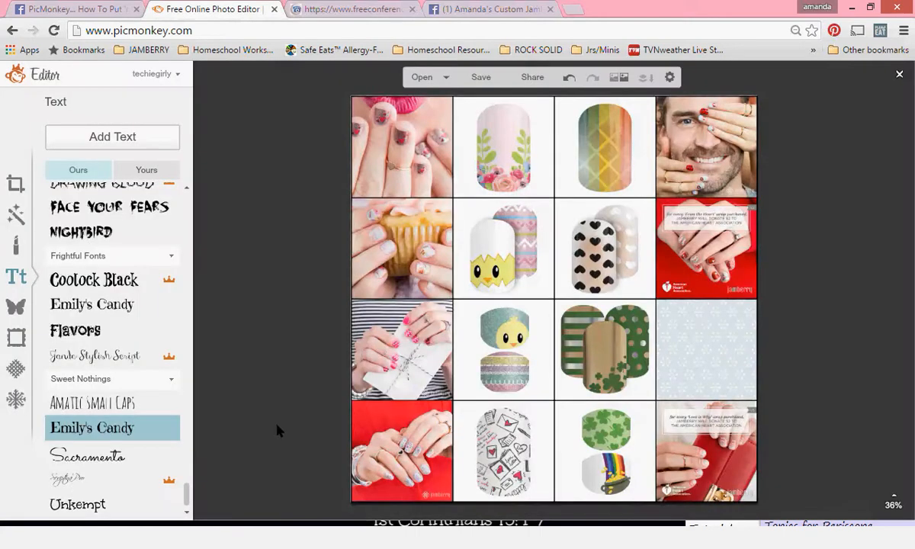
{"action": "left_click", "coordinate": [188, 187]}
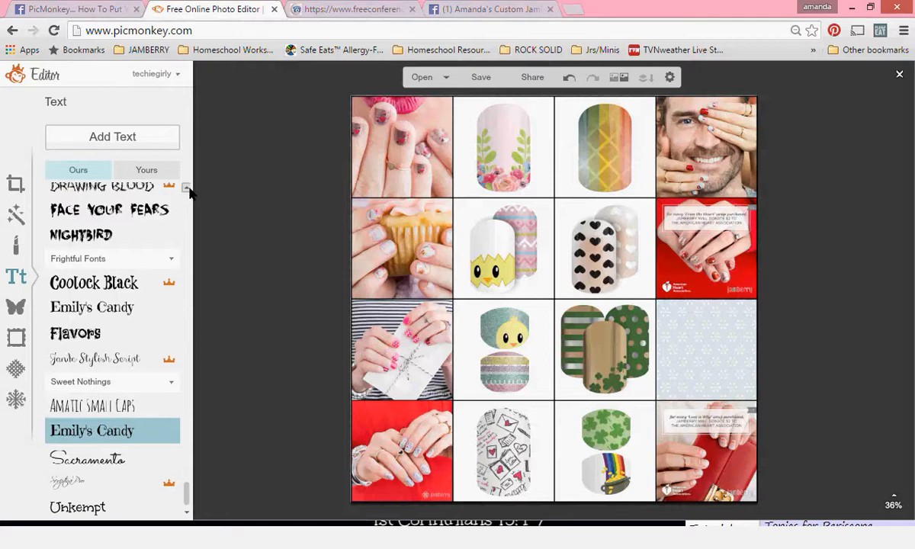
{"action": "scroll", "coordinate": [190, 189], "scroll_direction": "up", "scroll_amount": 15}
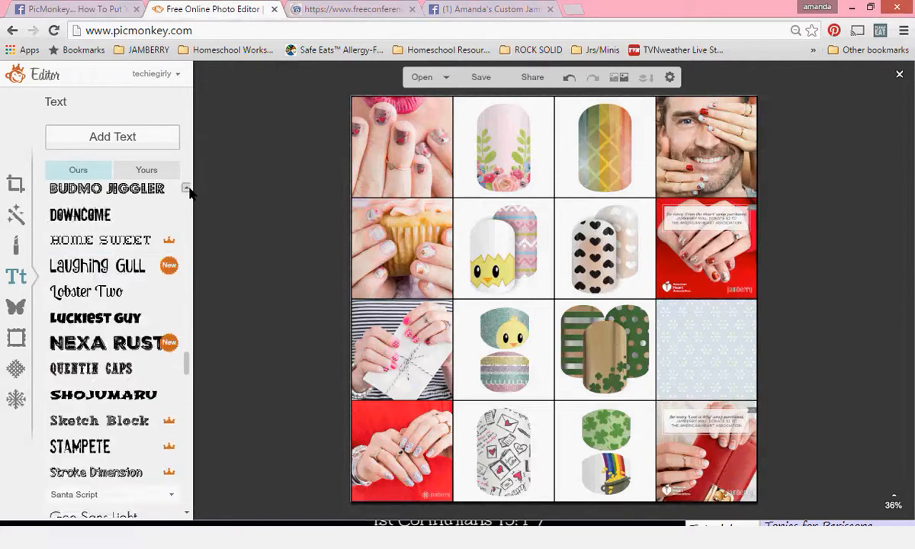
{"action": "scroll", "coordinate": [187, 192], "scroll_direction": "up", "scroll_amount": 5}
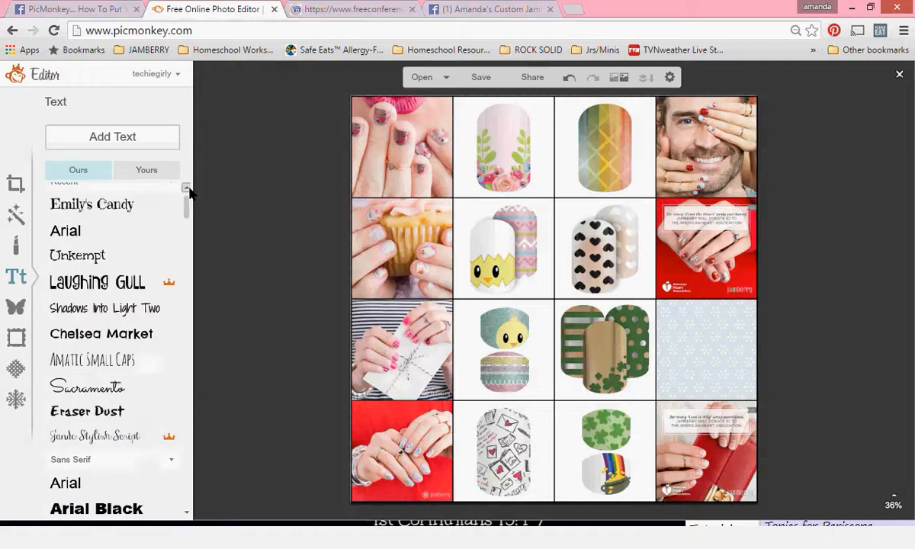
{"action": "left_click", "coordinate": [90, 243]}
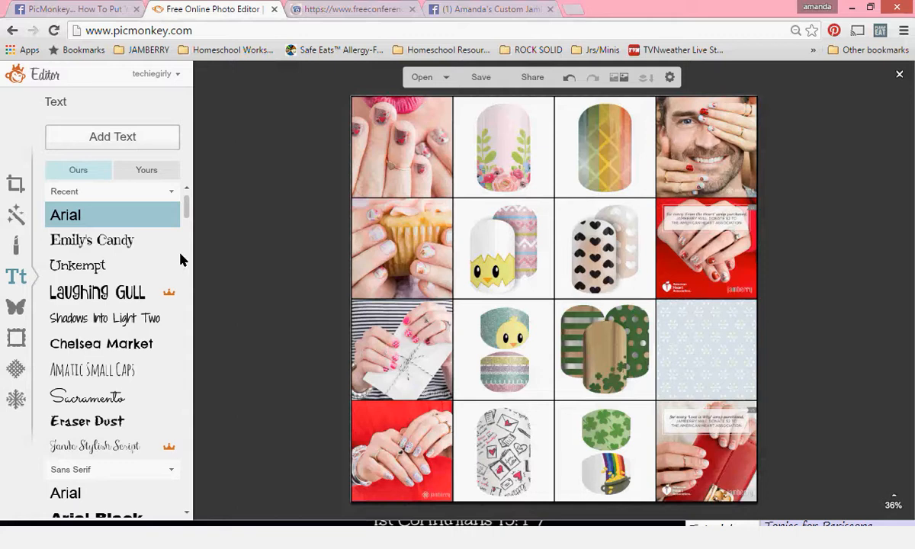
Step: Add the label "A." in the lower-left corner of the pink floral wrap's cell
{"action": "left_click", "coordinate": [125, 141]}
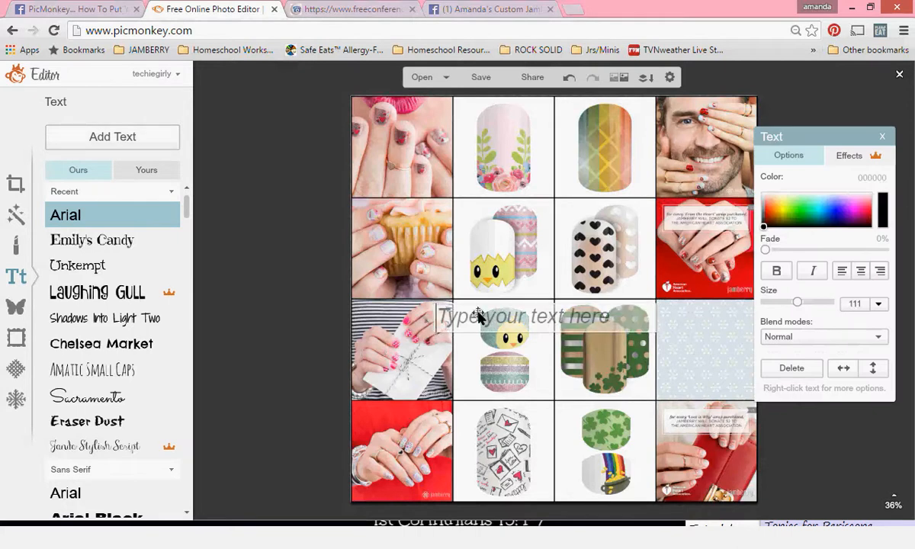
{"action": "type", "text": "A."}
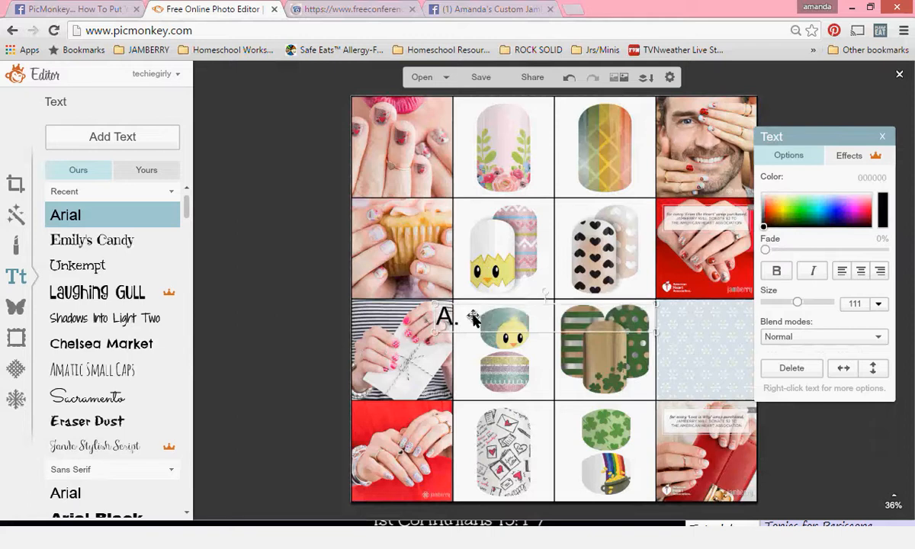
{"action": "left_click_drag", "start_coordinate": [468, 313], "coordinate": [489, 188]}
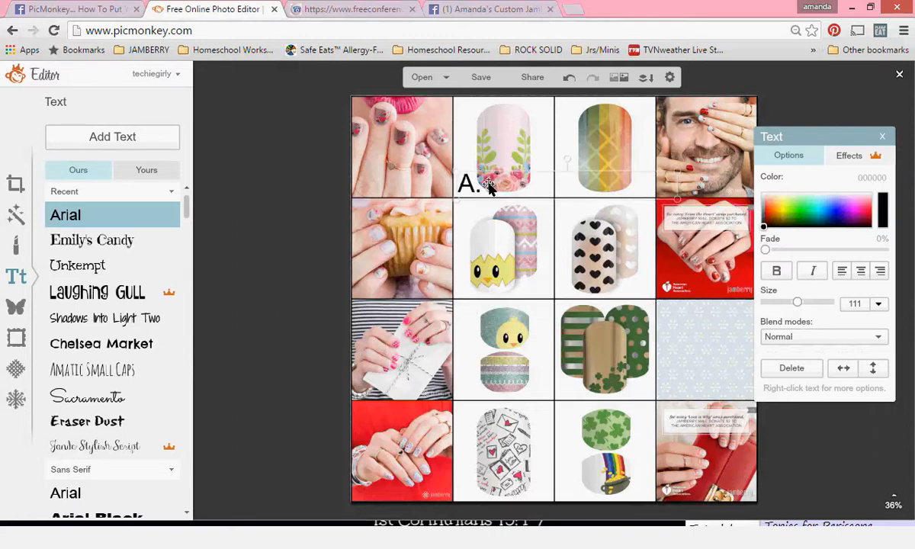
Step: Add the label "B." in the lower-left corner of the multicolored striped wrap's cell and deselect it
{"action": "left_click", "coordinate": [128, 138]}
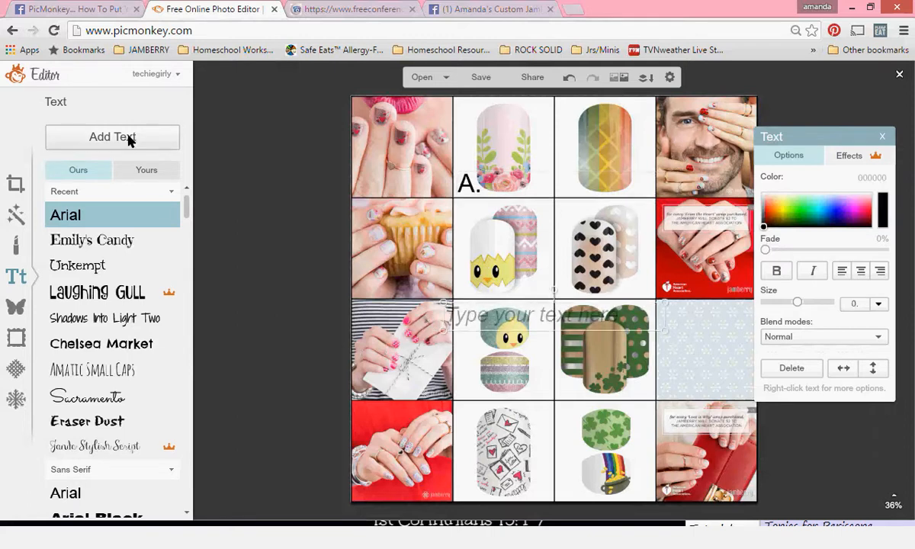
{"action": "left_click", "coordinate": [476, 307]}
{"action": "type", "text": "B."}
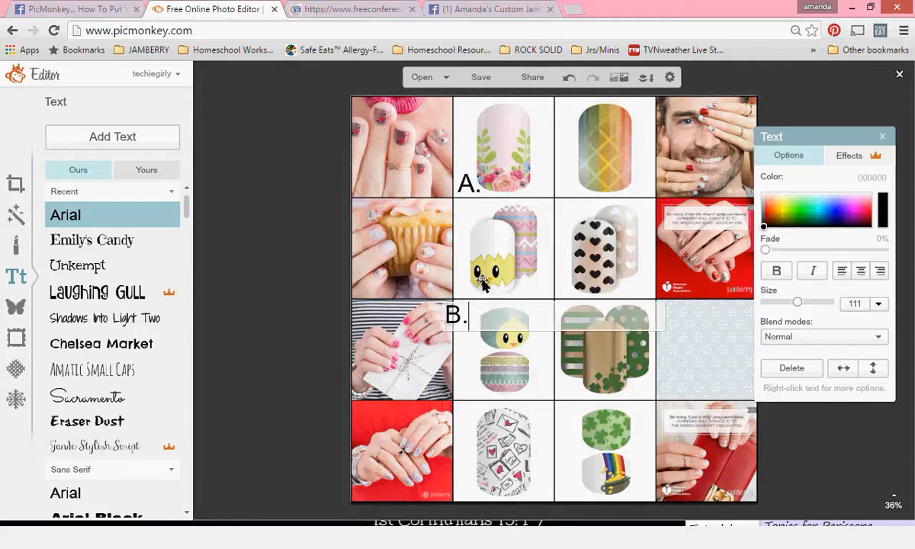
{"action": "left_click_drag", "start_coordinate": [521, 296], "coordinate": [608, 182]}
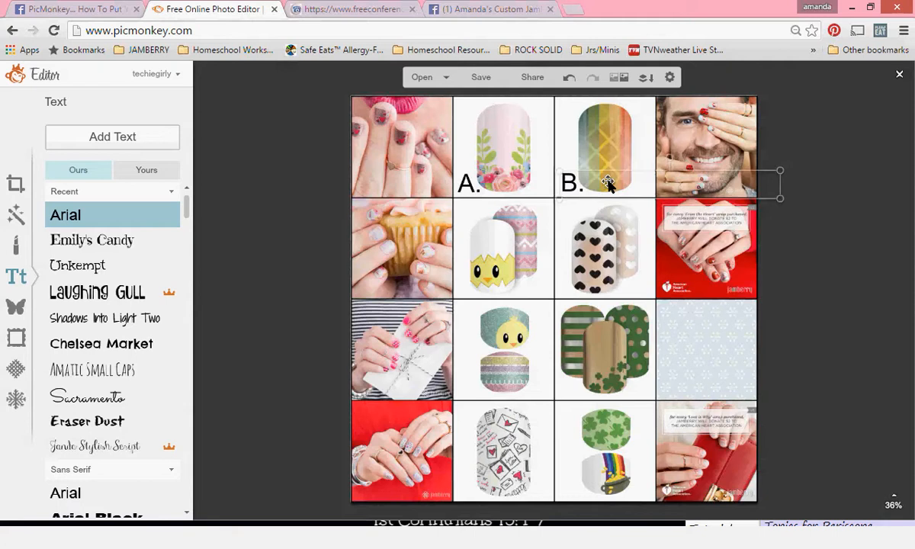
{"action": "left_click_drag", "start_coordinate": [608, 181], "coordinate": [608, 182]}
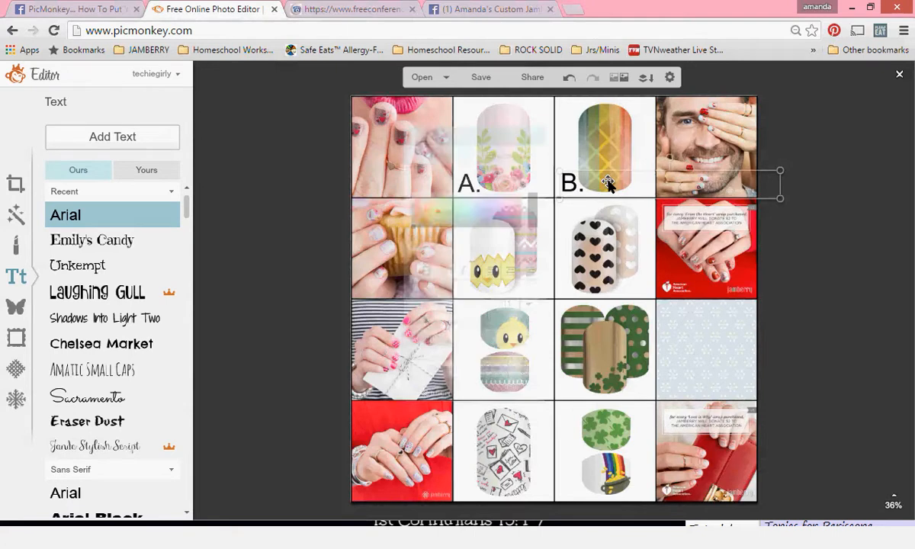
{"action": "left_click", "coordinate": [251, 107]}
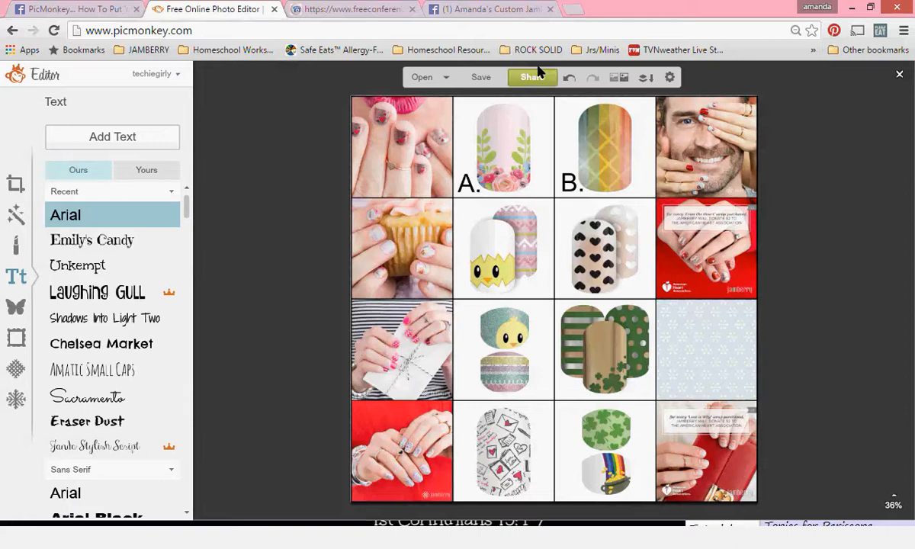
Step: Switch to the custom Jamberry album on Facebook and examine how its catalog collages are arranged and lettered
{"action": "left_click", "coordinate": [508, 12]}
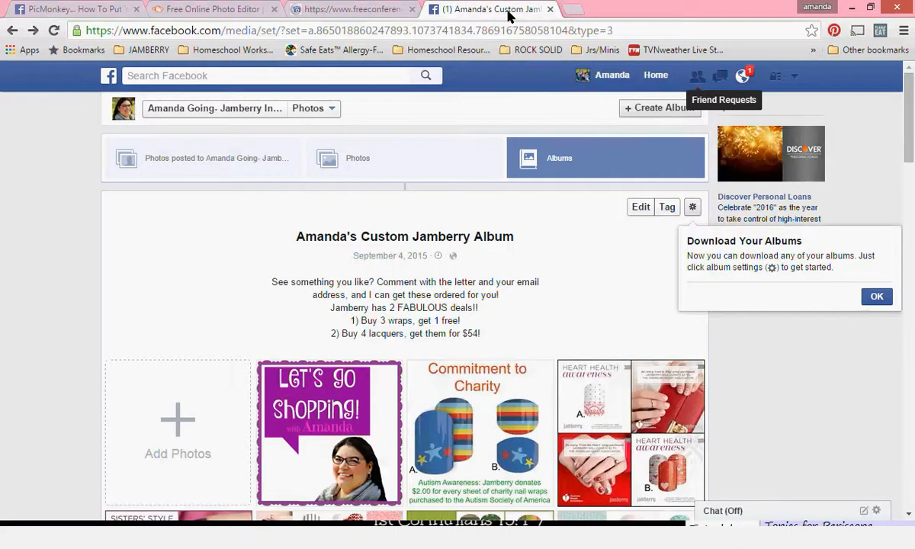
{"action": "scroll", "coordinate": [913, 174], "scroll_direction": "down", "scroll_amount": 2}
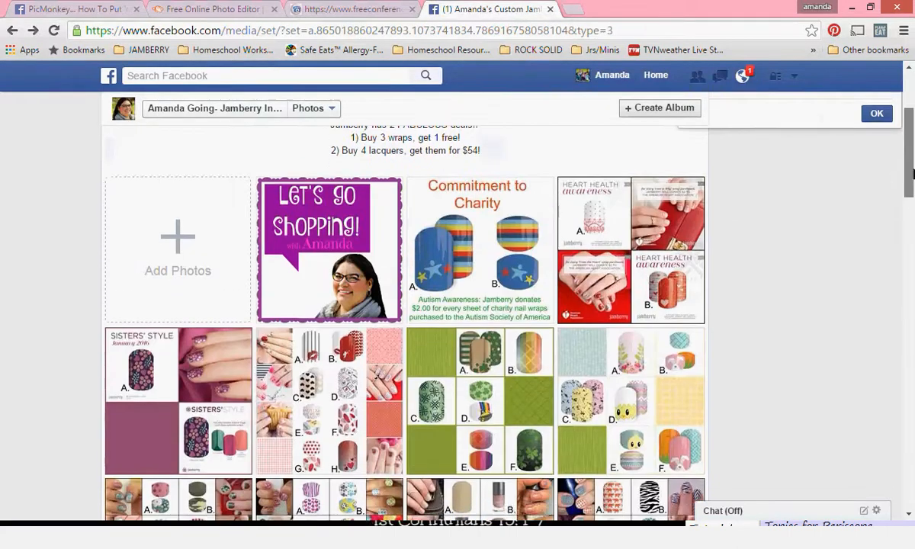
{"action": "scroll", "coordinate": [913, 176], "scroll_direction": "down", "scroll_amount": 2}
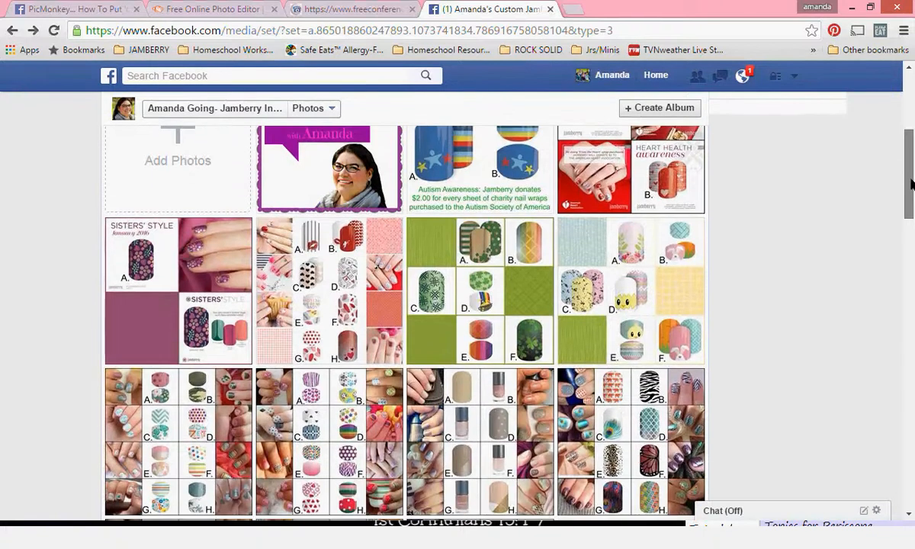
{"action": "scroll", "coordinate": [910, 179], "scroll_direction": "up", "scroll_amount": 1}
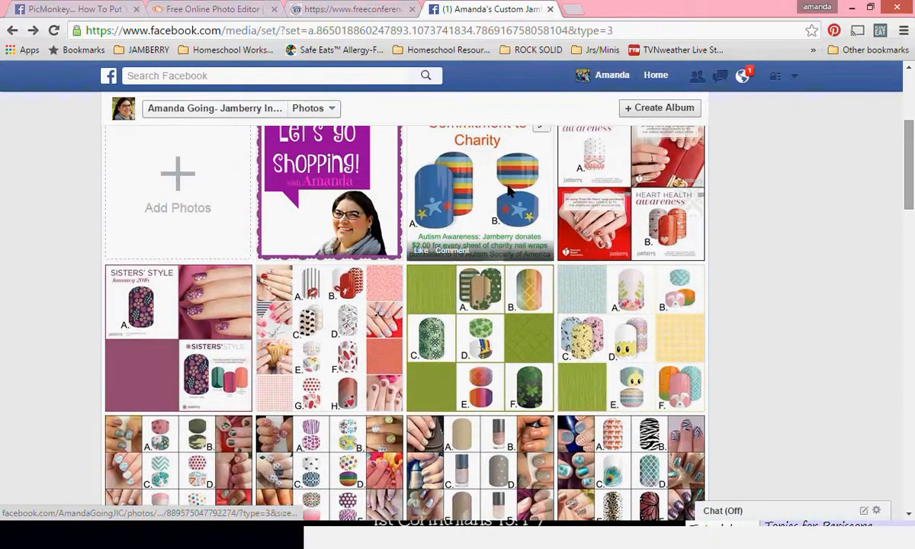
Step: View the album's Commitment to Charity, Heart Health, Sisters' Style and Valentines collages one after another, and close the photo viewer
{"action": "left_click", "coordinate": [509, 191]}
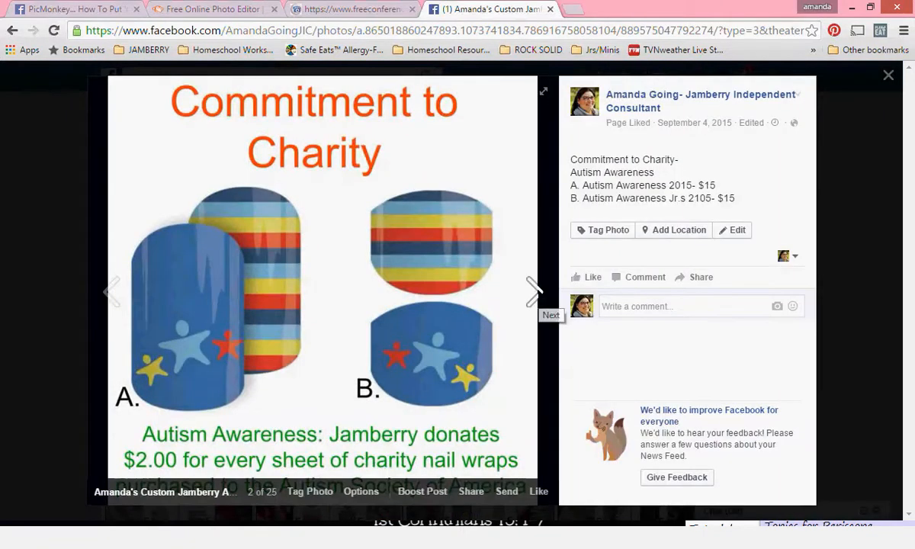
{"action": "left_click", "coordinate": [534, 292]}
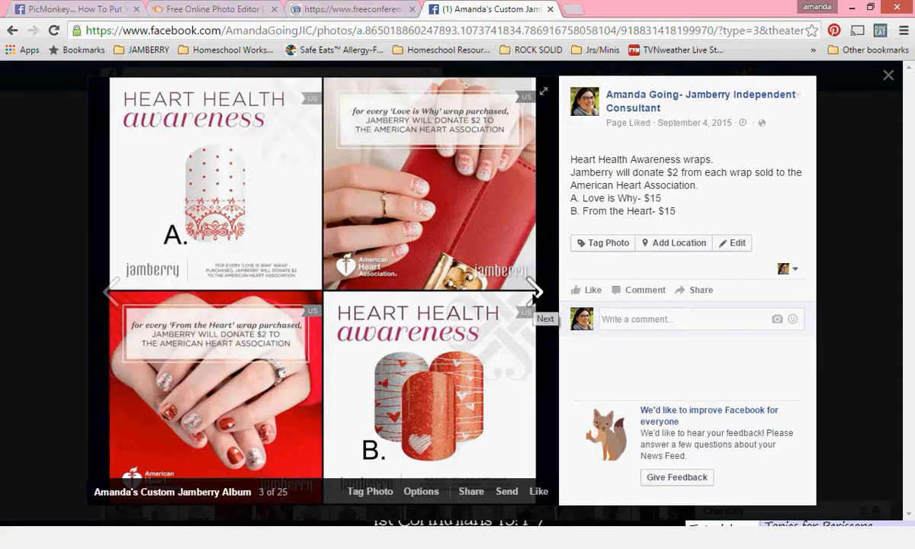
{"action": "left_click", "coordinate": [534, 292]}
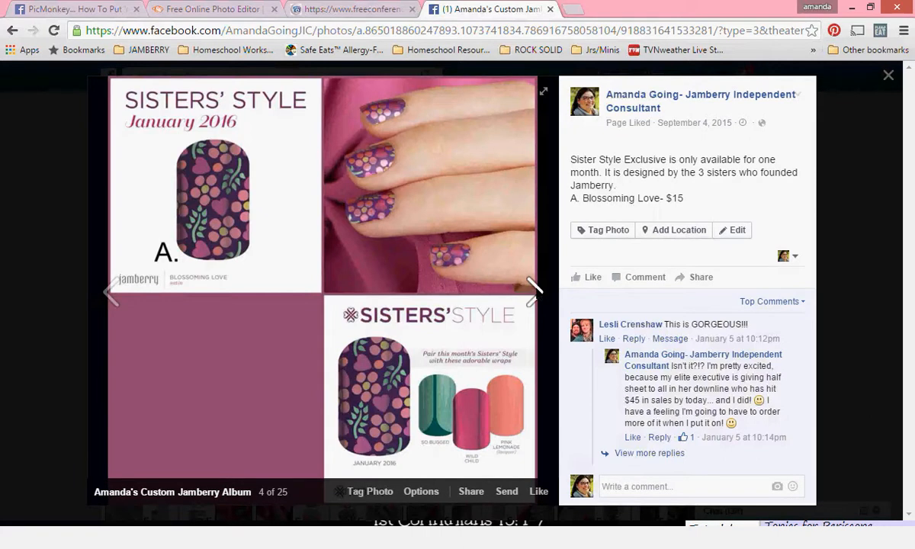
{"action": "left_click", "coordinate": [534, 289]}
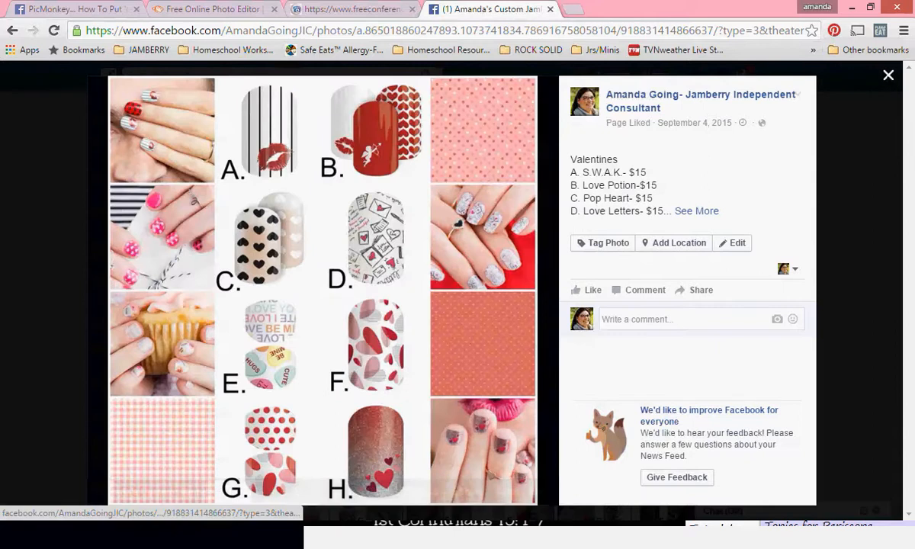
{"action": "left_click", "coordinate": [889, 76]}
Step: Examine how the black-bordered wrap and manicure collages further down the album are arranged and lettered
{"action": "left_click_drag", "start_coordinate": [912, 171], "coordinate": [913, 218]}
{"action": "scroll", "coordinate": [913, 225], "scroll_direction": "up", "scroll_amount": 1}
{"action": "scroll", "coordinate": [913, 225], "scroll_direction": "up", "scroll_amount": 1}
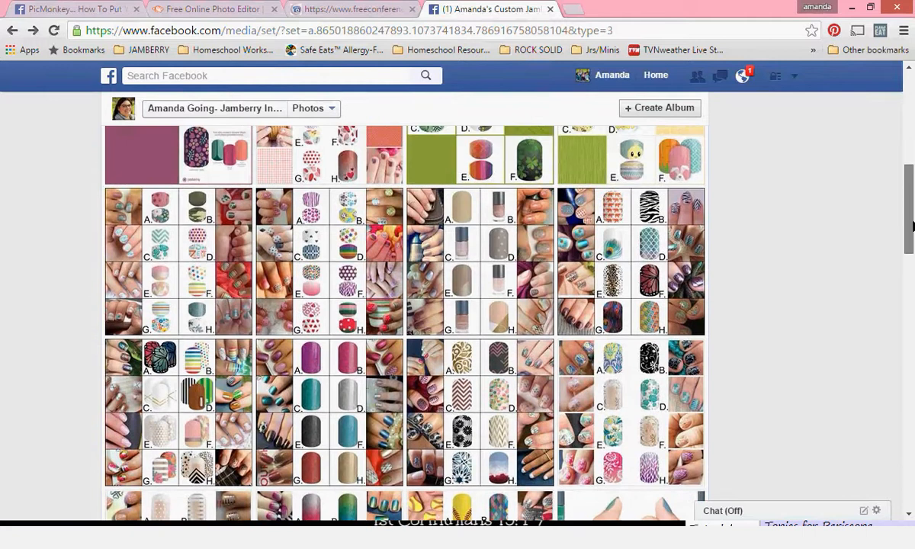
{"action": "scroll", "coordinate": [913, 225], "scroll_direction": "down", "scroll_amount": 2}
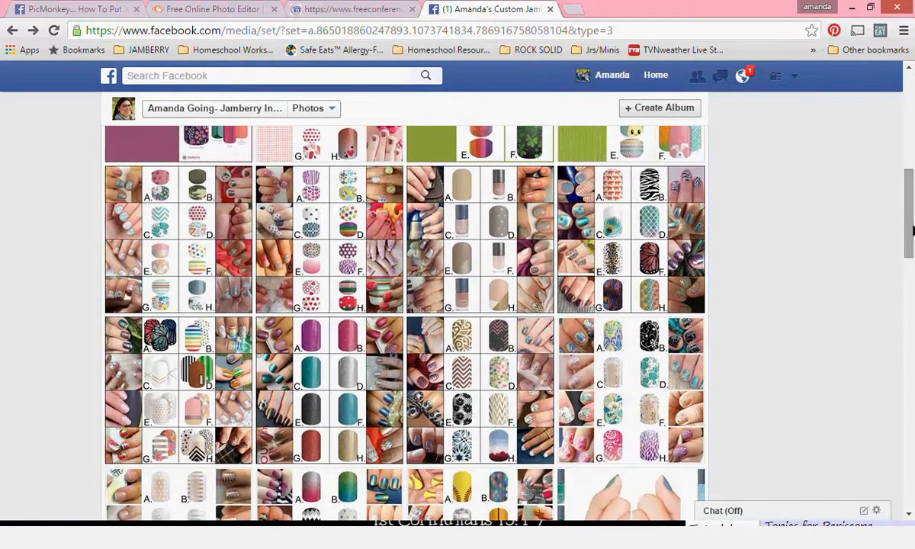
{"action": "scroll", "coordinate": [913, 225], "scroll_direction": "down", "scroll_amount": 3}
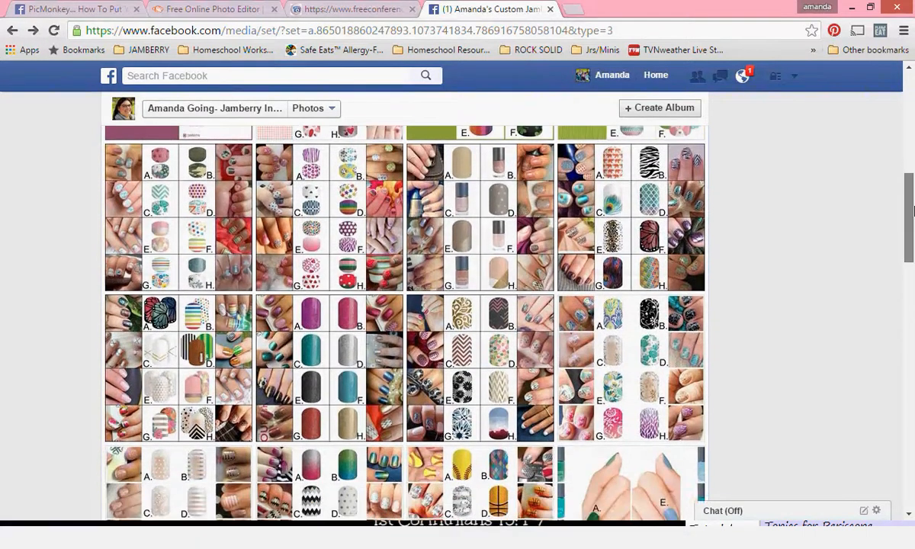
{"action": "scroll", "coordinate": [913, 210], "scroll_direction": "up", "scroll_amount": 3}
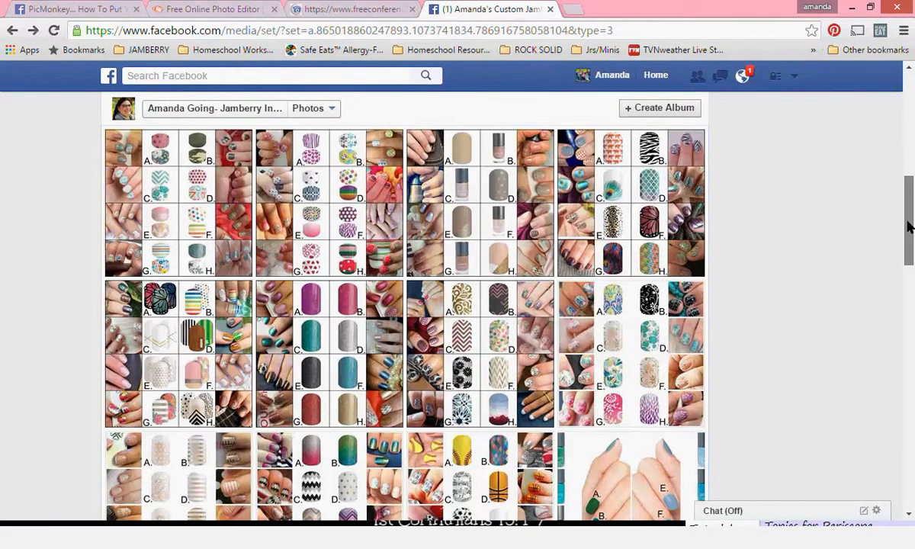
{"action": "scroll", "coordinate": [910, 227], "scroll_direction": "down", "scroll_amount": 1}
{"action": "scroll", "coordinate": [910, 227], "scroll_direction": "down", "scroll_amount": 2}
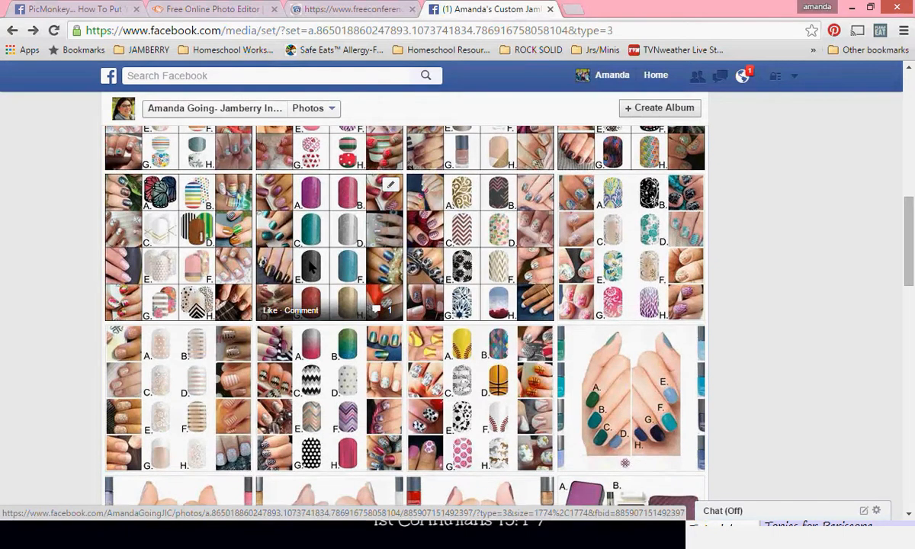
{"action": "scroll", "coordinate": [912, 244], "scroll_direction": "down", "scroll_amount": 1}
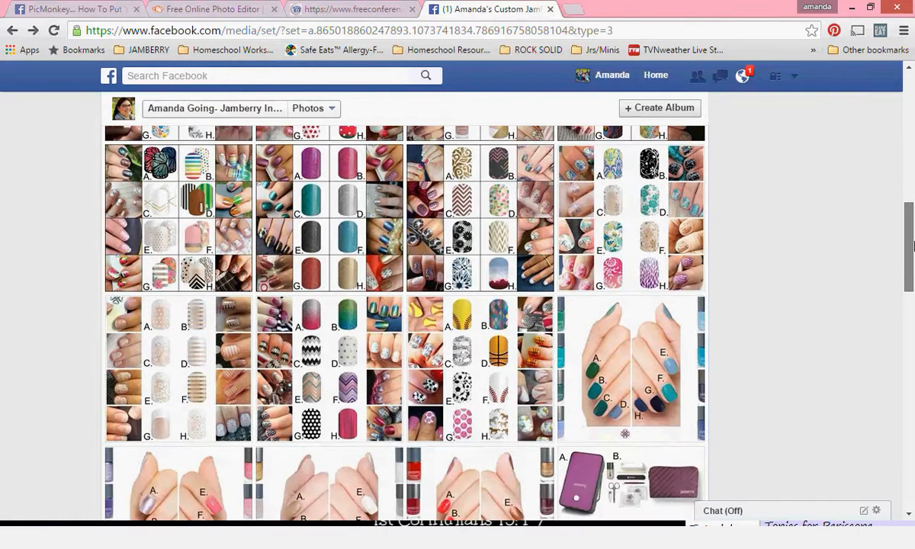
Step: View the green and blue Jamberry Lacquer collage enlarged, close it, and return to the rows of wrap collages
{"action": "left_click_drag", "start_coordinate": [913, 244], "coordinate": [911, 274]}
{"action": "left_click", "coordinate": [611, 233]}
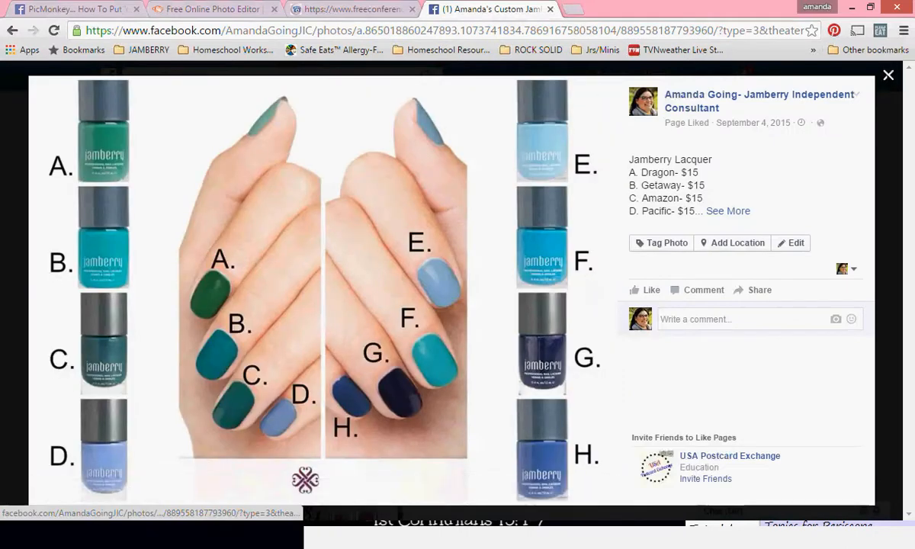
{"action": "left_click", "coordinate": [911, 267]}
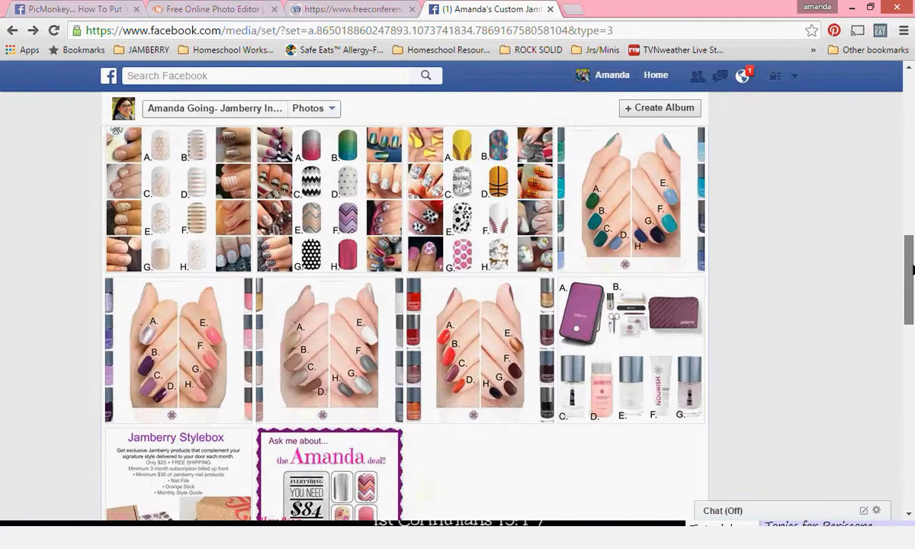
{"action": "left_click_drag", "start_coordinate": [911, 267], "coordinate": [913, 192]}
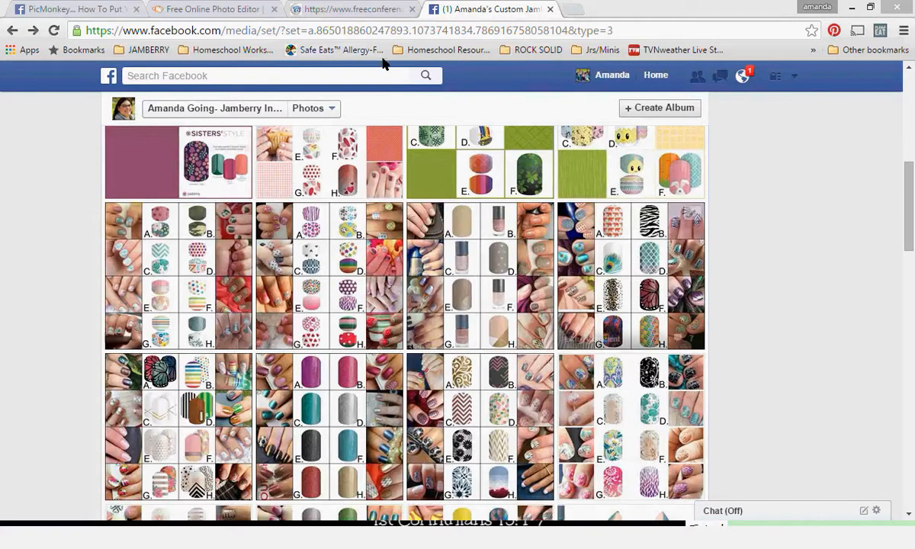
Step: Switch to PicMonkey and close the labeled collage in the Editor without saving the changes
{"action": "left_click", "coordinate": [215, 9]}
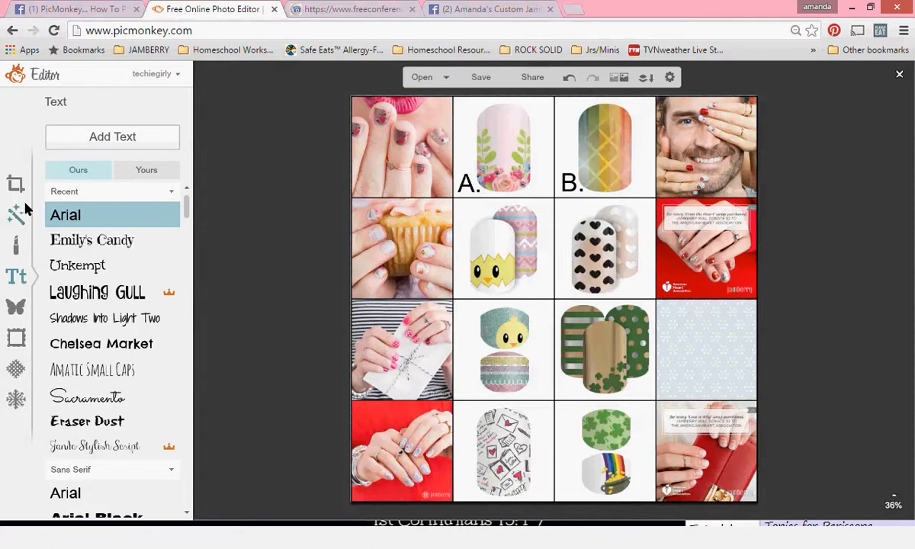
{"action": "left_click", "coordinate": [900, 75]}
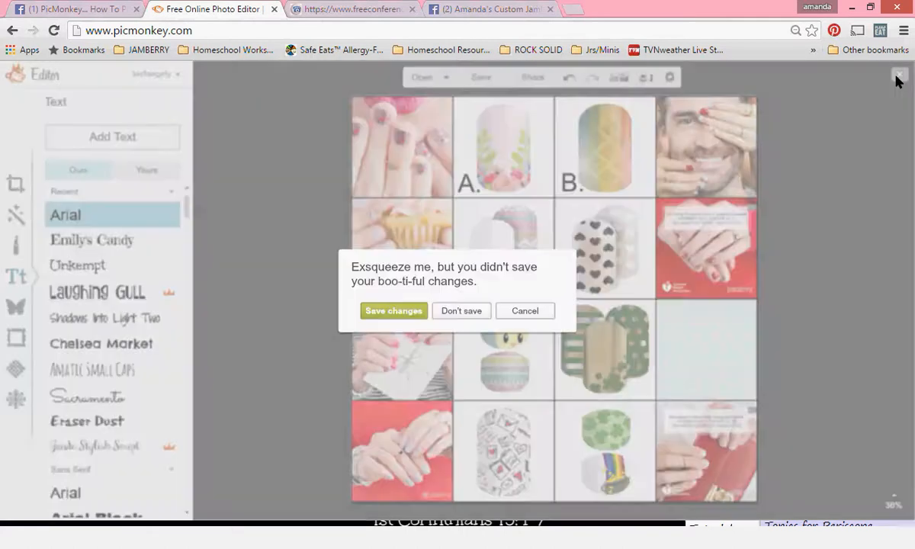
{"action": "left_click", "coordinate": [457, 312]}
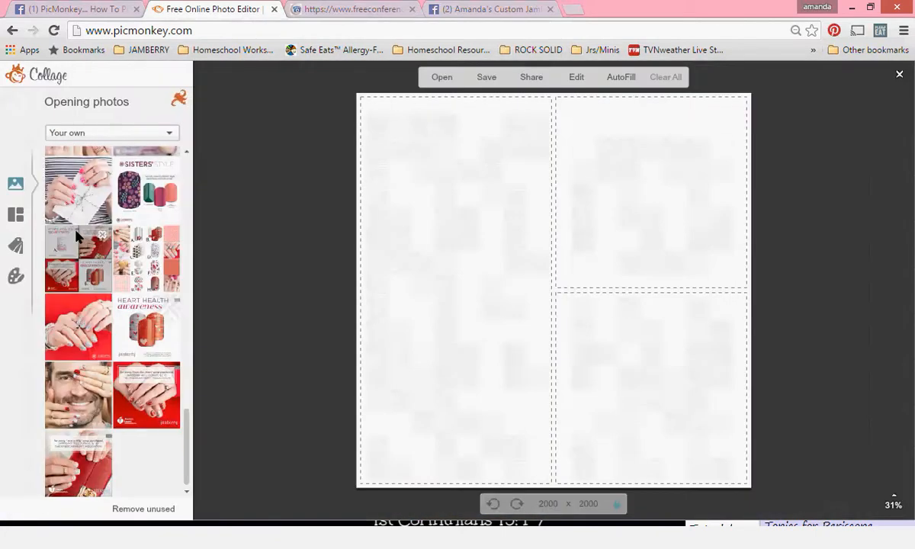
Step: Apply the four-by-four Square Deal layout to the empty collage
{"action": "left_click", "coordinate": [16, 217]}
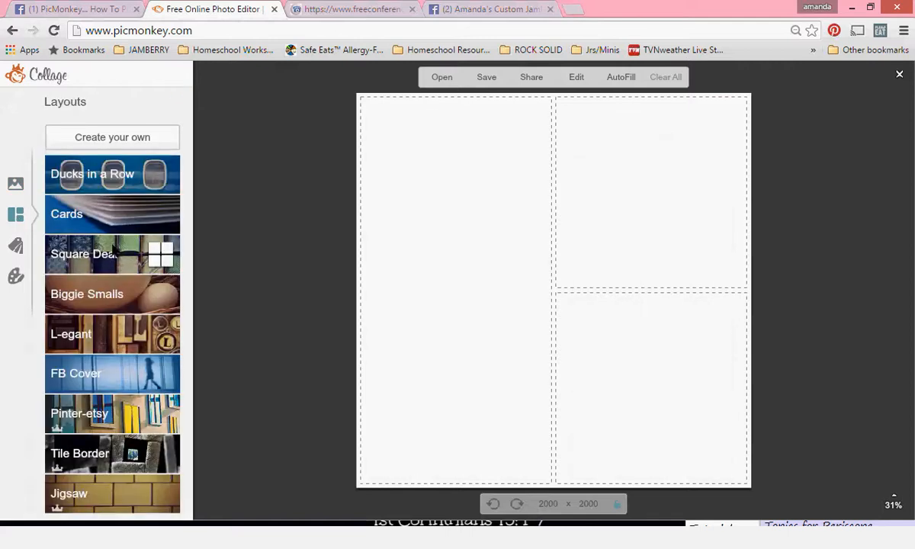
{"action": "left_click", "coordinate": [113, 249]}
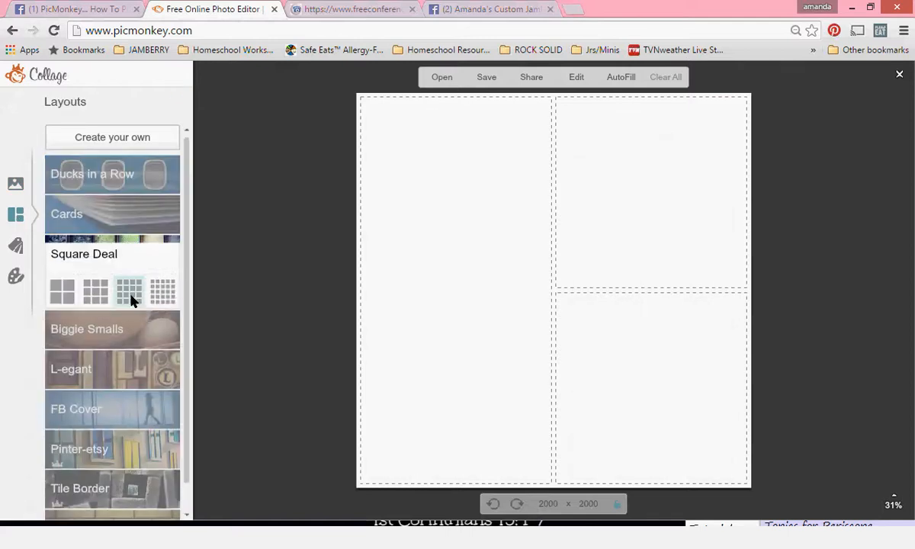
{"action": "left_click", "coordinate": [130, 296]}
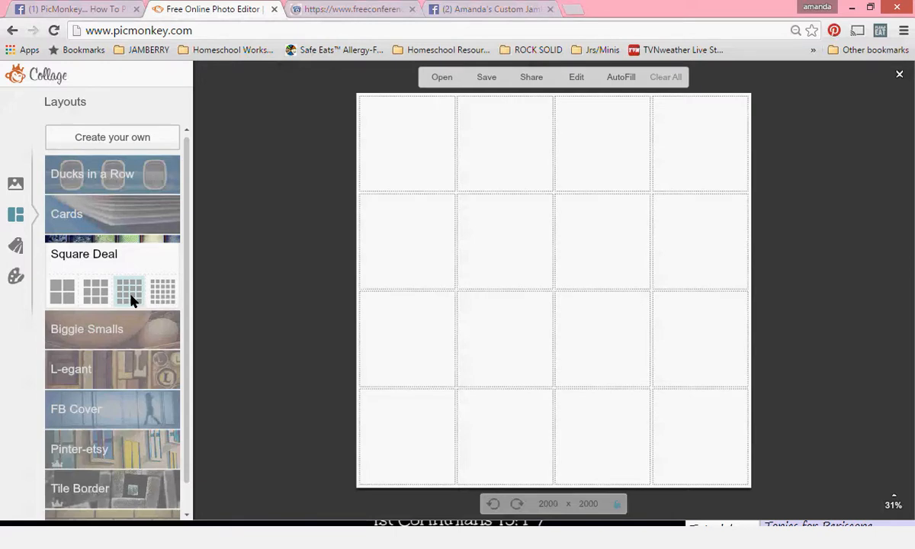
Step: Switch to the Facebook album, compare the layouts of its themed and catalog collages, and return to PicMonkey
{"action": "left_click", "coordinate": [466, 9]}
{"action": "scroll", "coordinate": [913, 211], "scroll_direction": "up", "scroll_amount": 3}
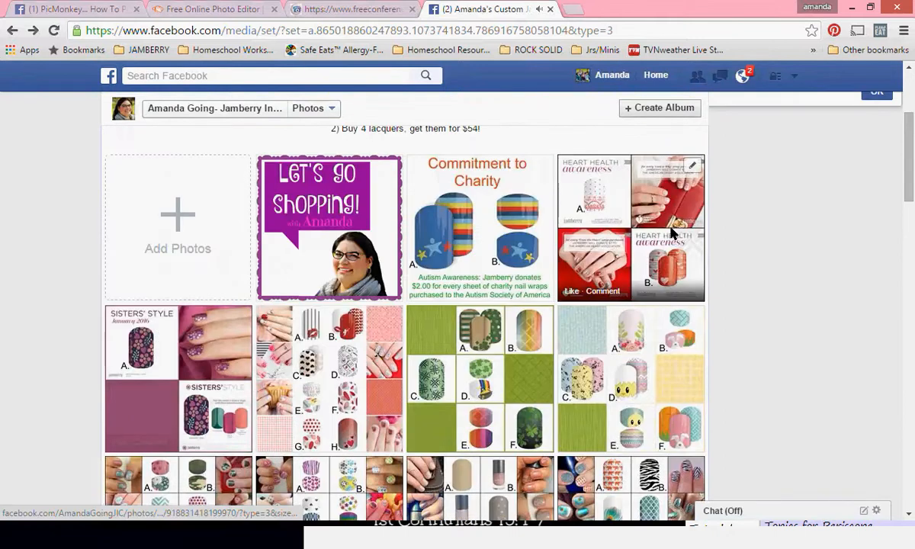
{"action": "left_click_drag", "start_coordinate": [913, 183], "coordinate": [910, 203]}
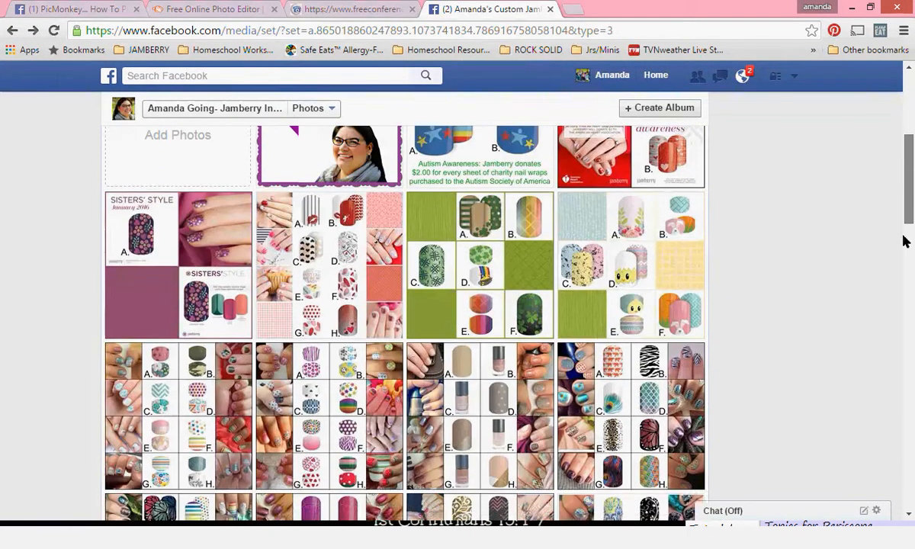
{"action": "scroll", "coordinate": [905, 238], "scroll_direction": "down", "scroll_amount": 3}
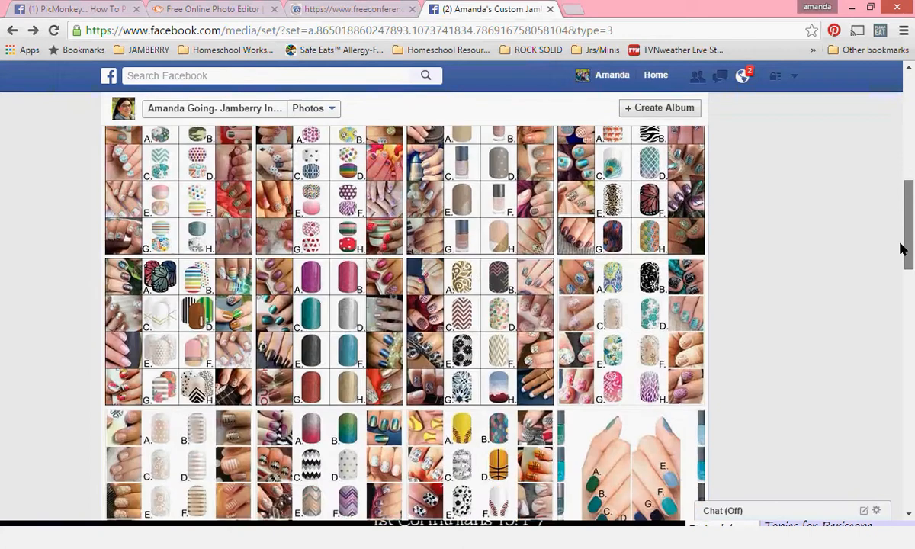
{"action": "scroll", "coordinate": [903, 259], "scroll_direction": "down", "scroll_amount": 1}
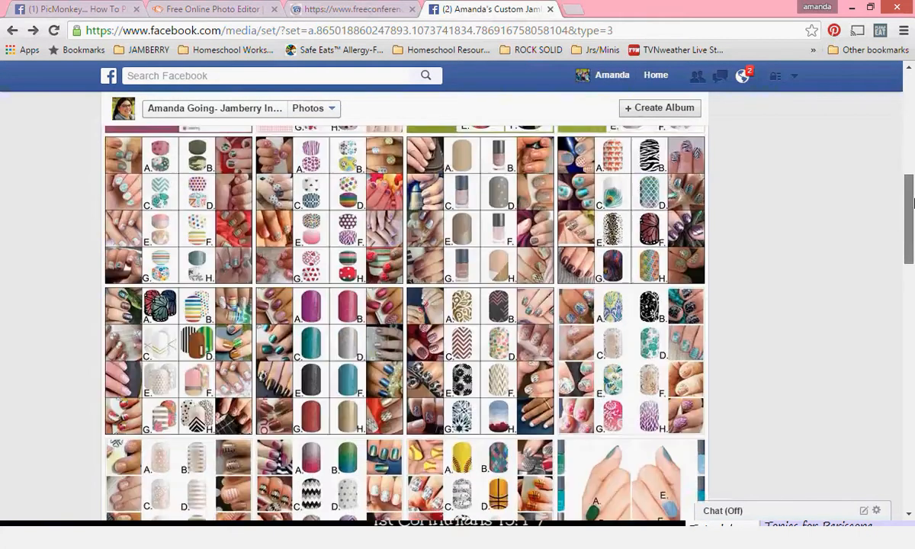
{"action": "left_click_drag", "start_coordinate": [908, 258], "coordinate": [913, 185]}
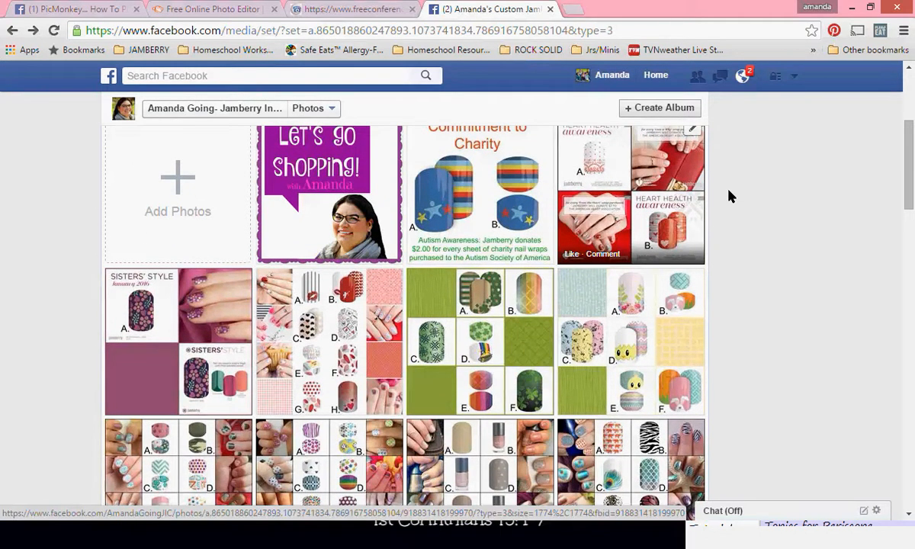
{"action": "left_click_drag", "start_coordinate": [913, 167], "coordinate": [910, 208]}
{"action": "left_click", "coordinate": [199, 6]}
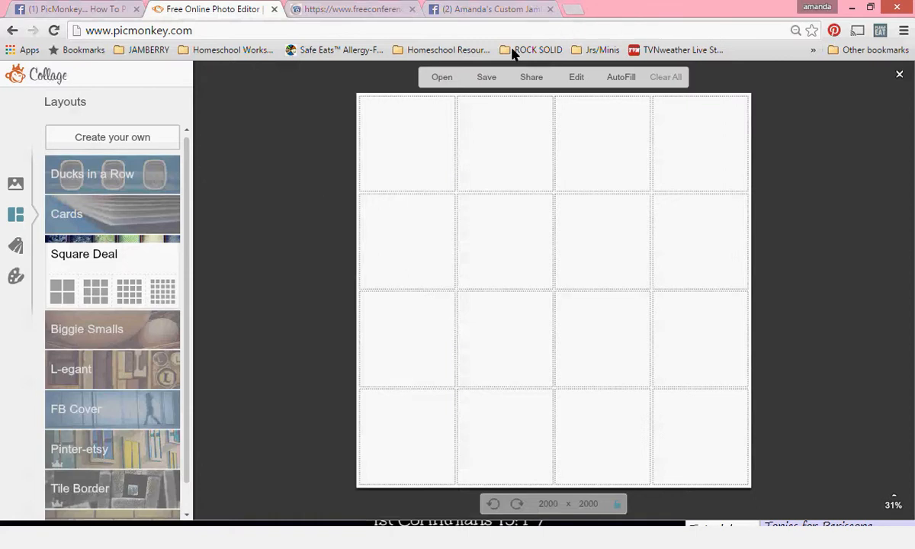
Step: Search Google Images for "butterfly bliss jamberry" in a new browser tab
{"action": "left_click", "coordinate": [572, 9]}
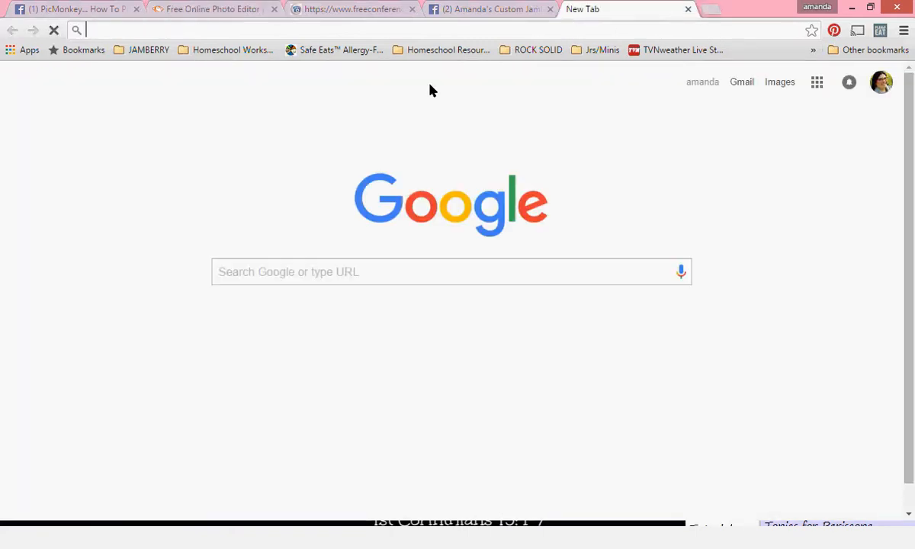
{"action": "left_click", "coordinate": [347, 282]}
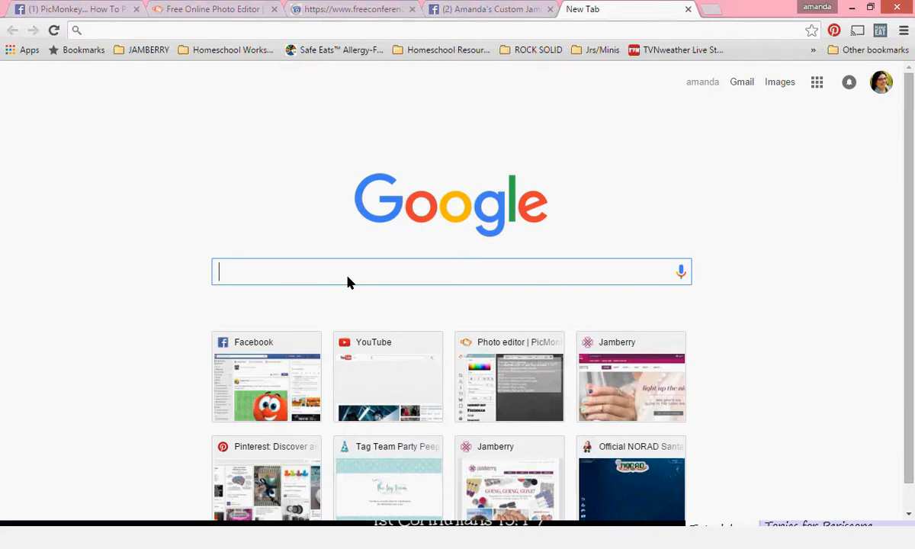
{"action": "type", "text": "bu"}
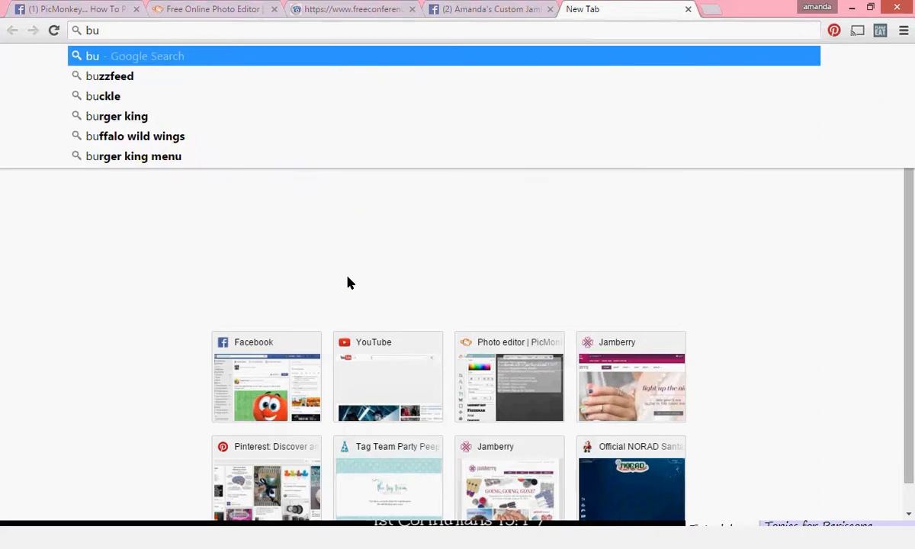
{"action": "type", "text": "tterf"}
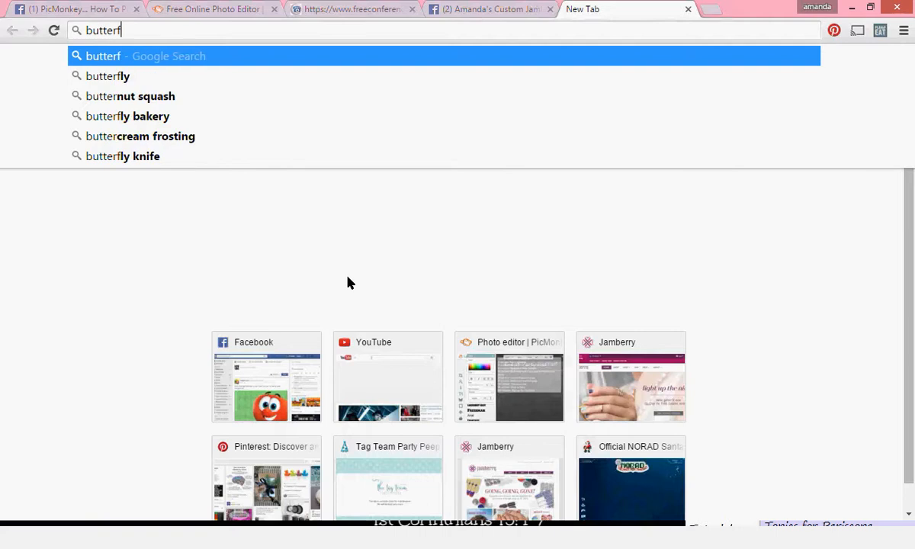
{"action": "type", "text": "ly bliss"}
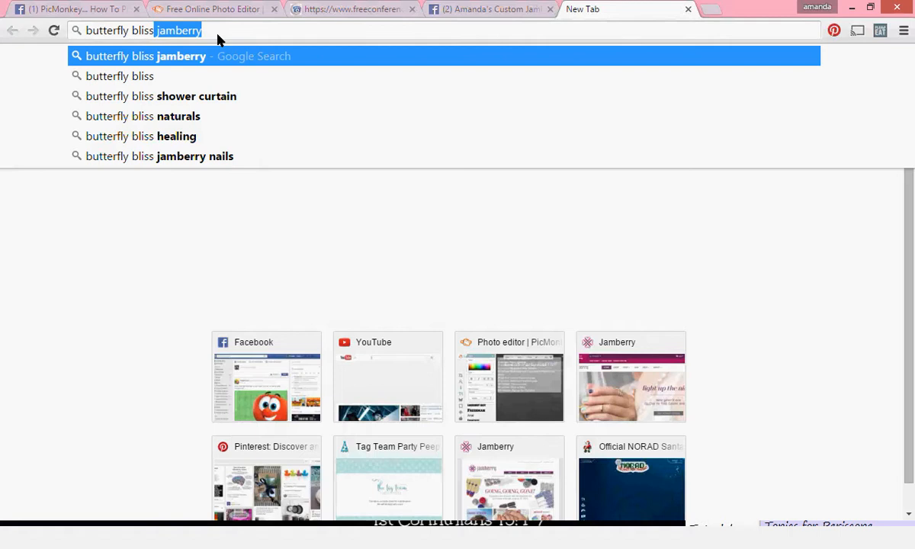
{"action": "key", "text": "Return"}
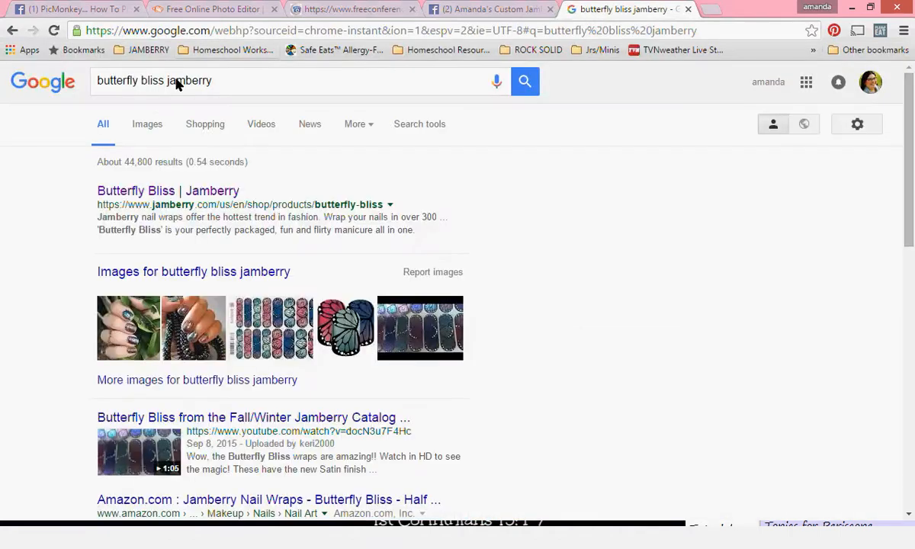
{"action": "left_click", "coordinate": [145, 127]}
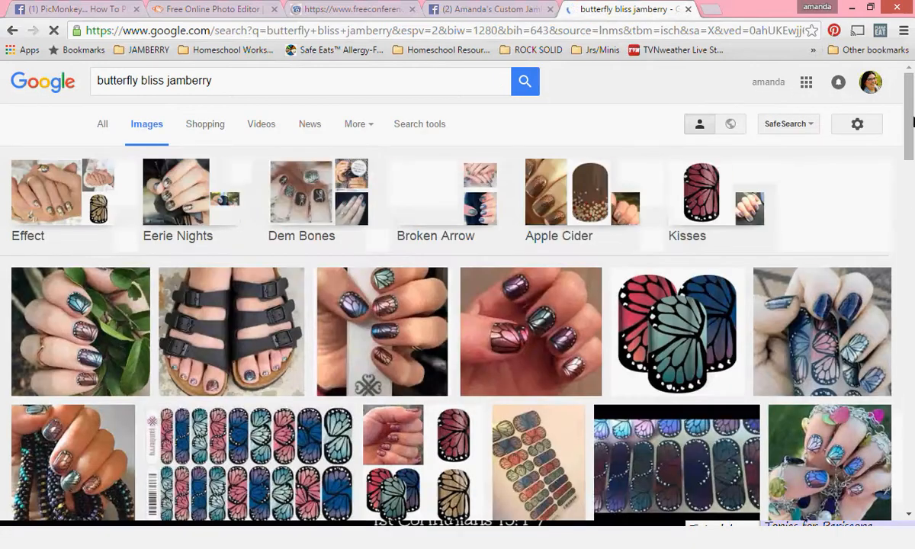
Step: Examine the image results for Butterfly Bliss wrap and manicure photos, and close the search tab
{"action": "scroll", "coordinate": [912, 134], "scroll_direction": "down", "scroll_amount": 1}
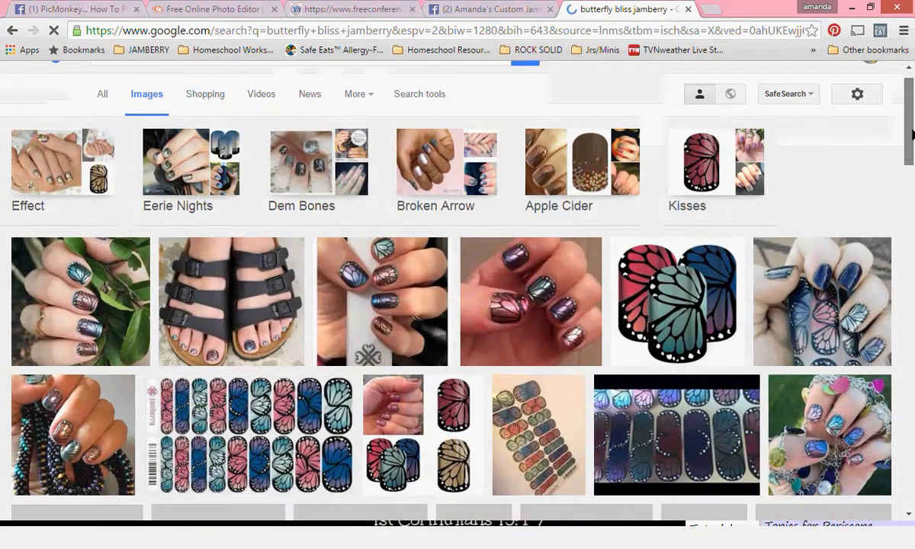
{"action": "scroll", "coordinate": [912, 135], "scroll_direction": "down", "scroll_amount": 1}
{"action": "scroll", "coordinate": [908, 157], "scroll_direction": "down", "scroll_amount": 1}
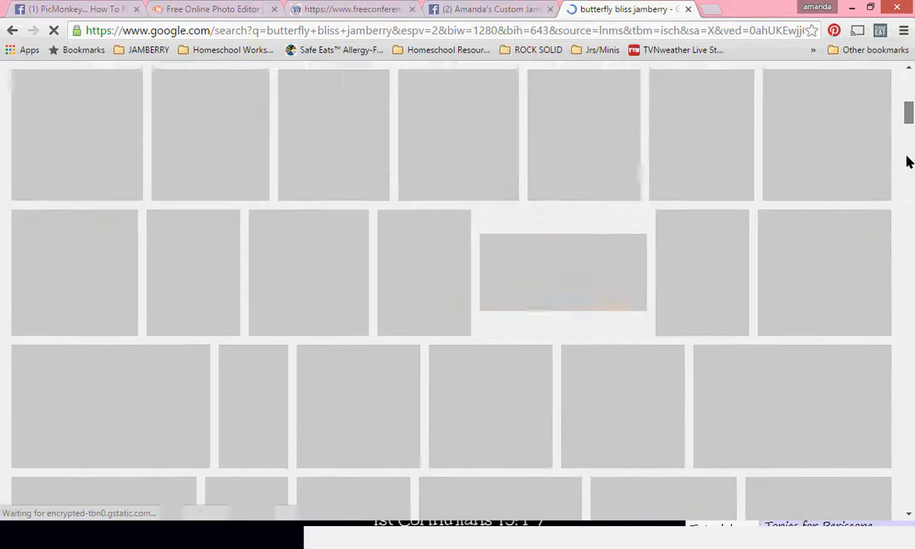
{"action": "scroll", "coordinate": [912, 134], "scroll_direction": "down", "scroll_amount": 1}
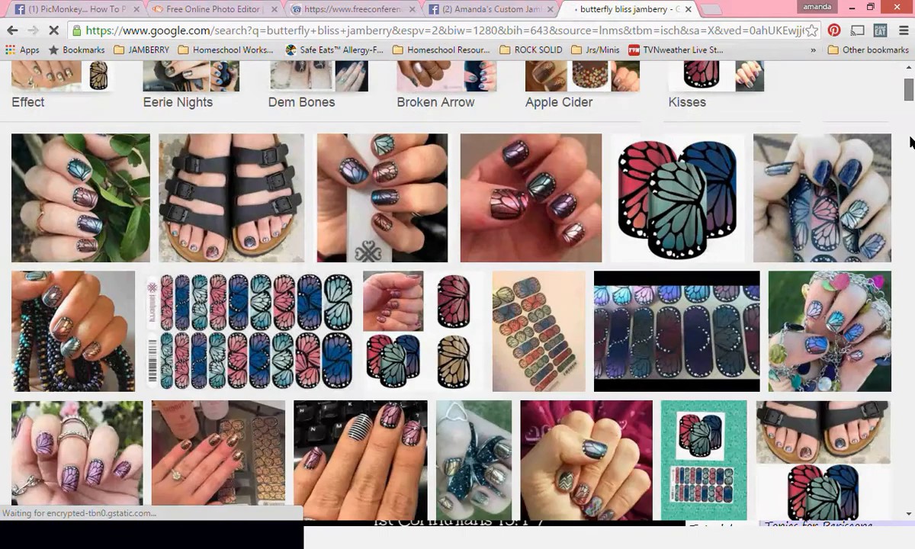
{"action": "scroll", "coordinate": [910, 143], "scroll_direction": "down", "scroll_amount": 1}
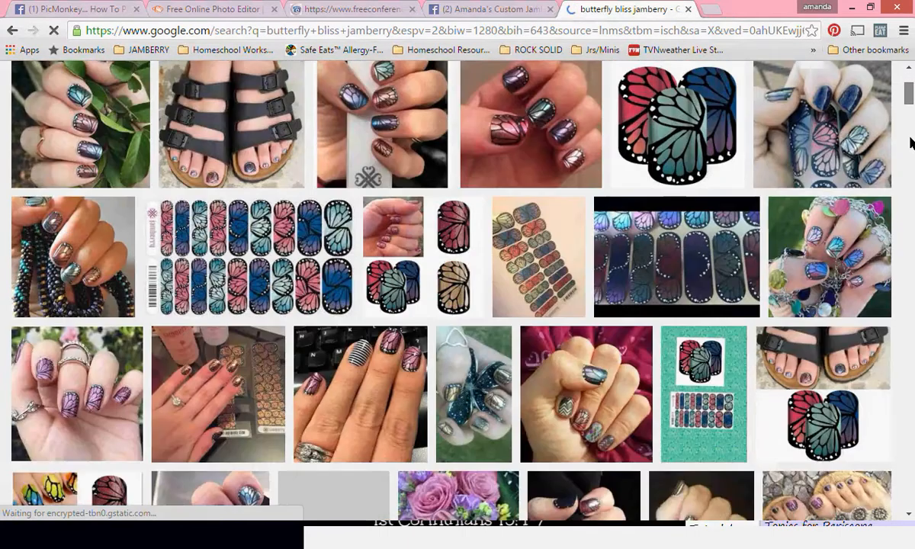
{"action": "scroll", "coordinate": [911, 143], "scroll_direction": "down", "scroll_amount": 1}
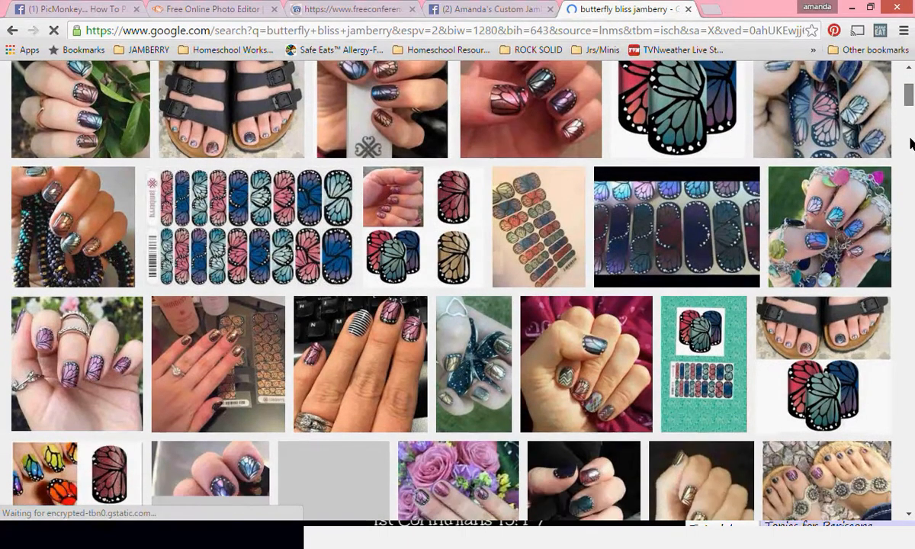
{"action": "left_click_drag", "start_coordinate": [911, 139], "coordinate": [911, 140]}
{"action": "left_click_drag", "start_coordinate": [911, 93], "coordinate": [910, 116]}
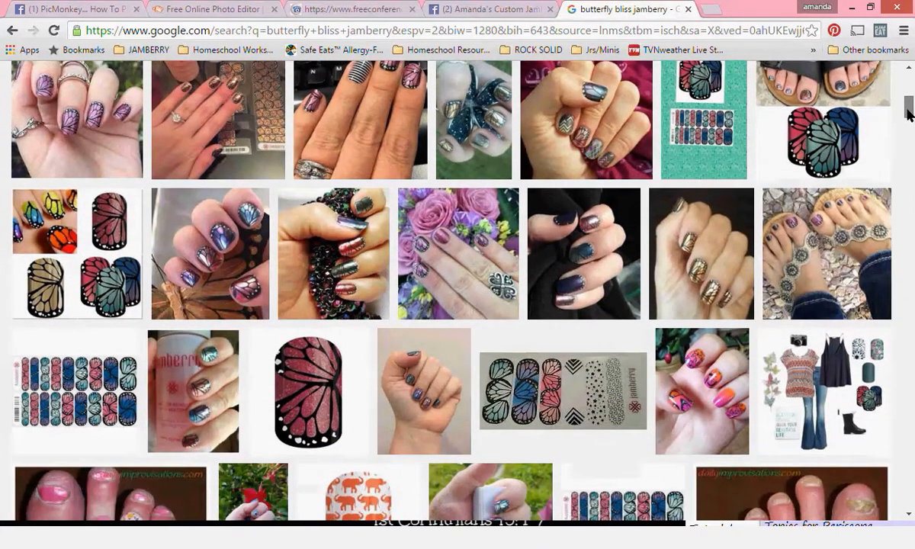
{"action": "left_click", "coordinate": [688, 9]}
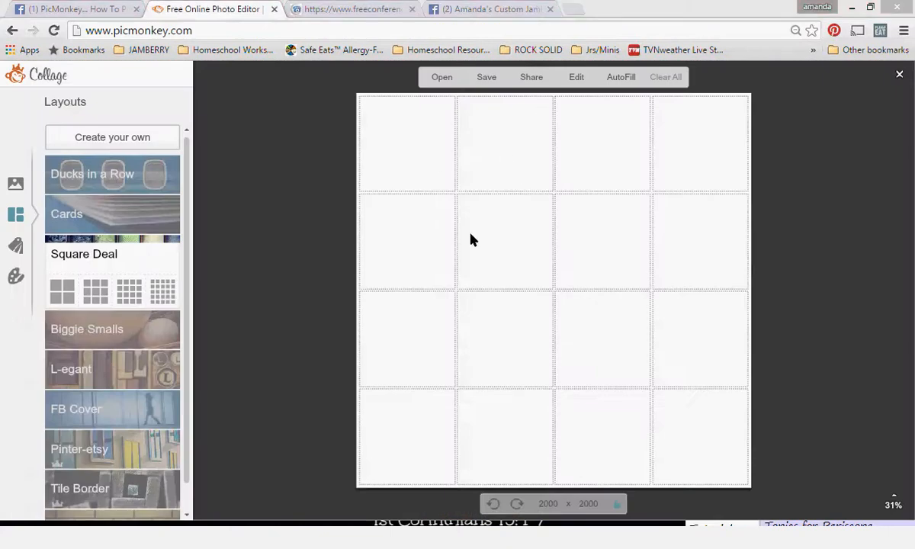